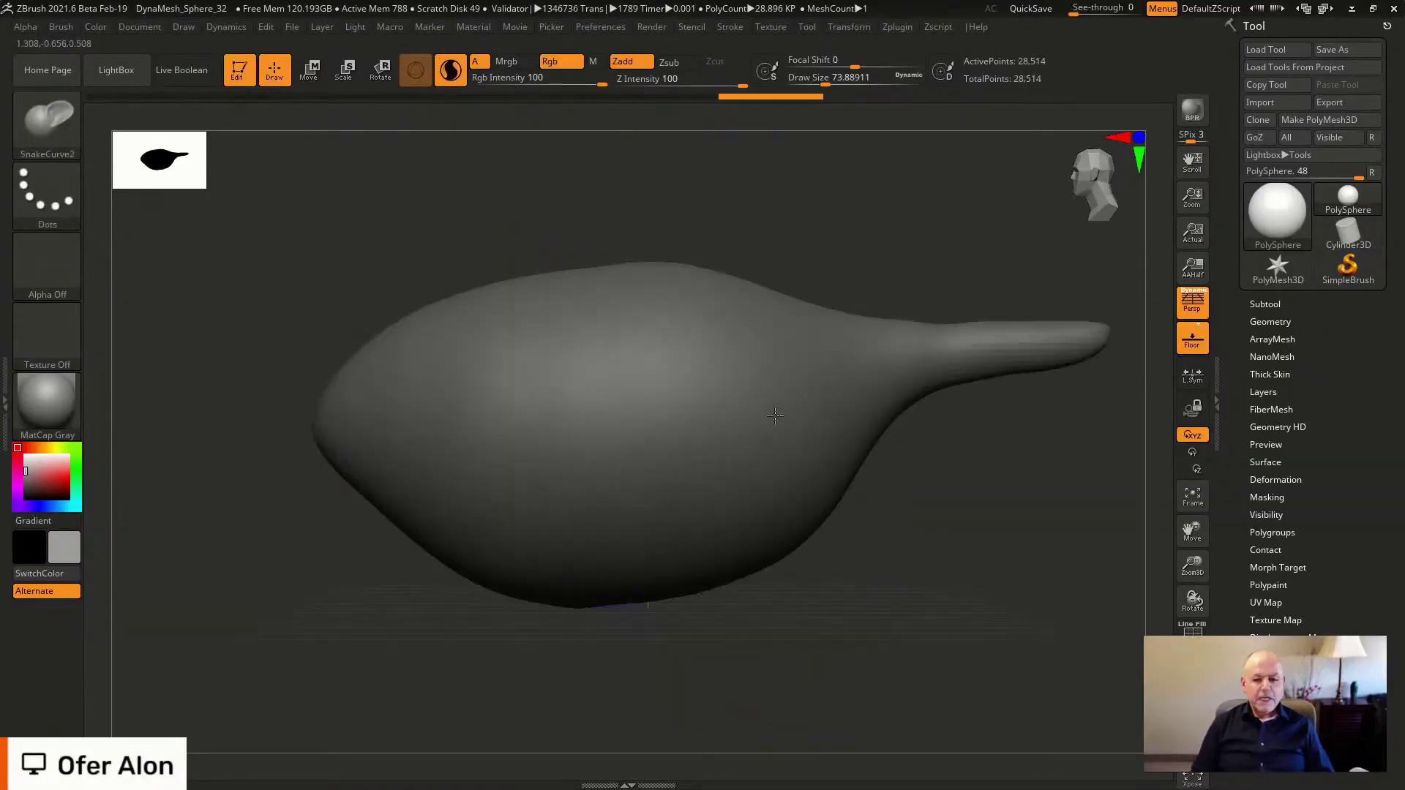
Mask the whale-shaped body's upper surface and middle, leaving patches on the jaw, belly and rear flank unmasked.
left_click(225, 511, "ctrl")
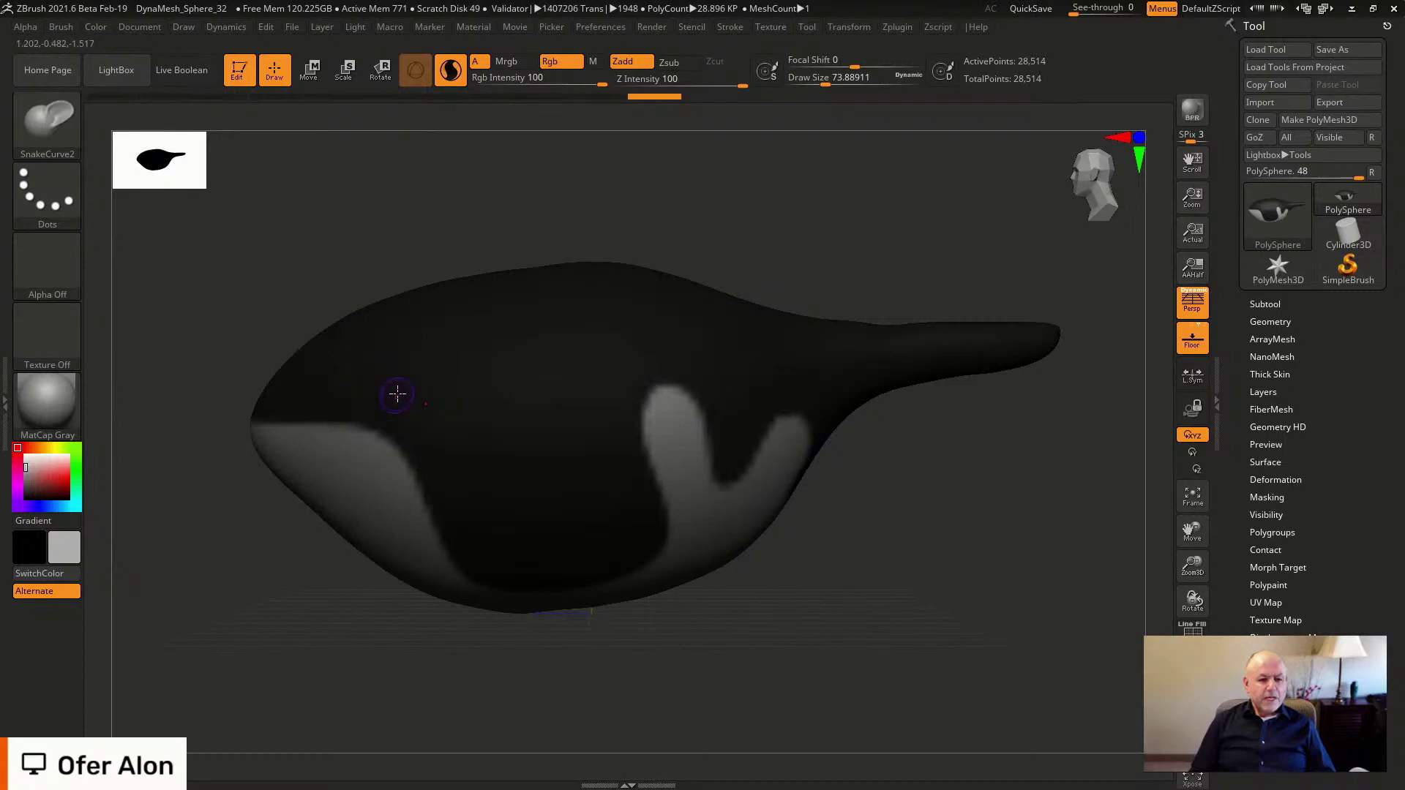
left_click_drag(395, 392, 374, 414, "ctrl")
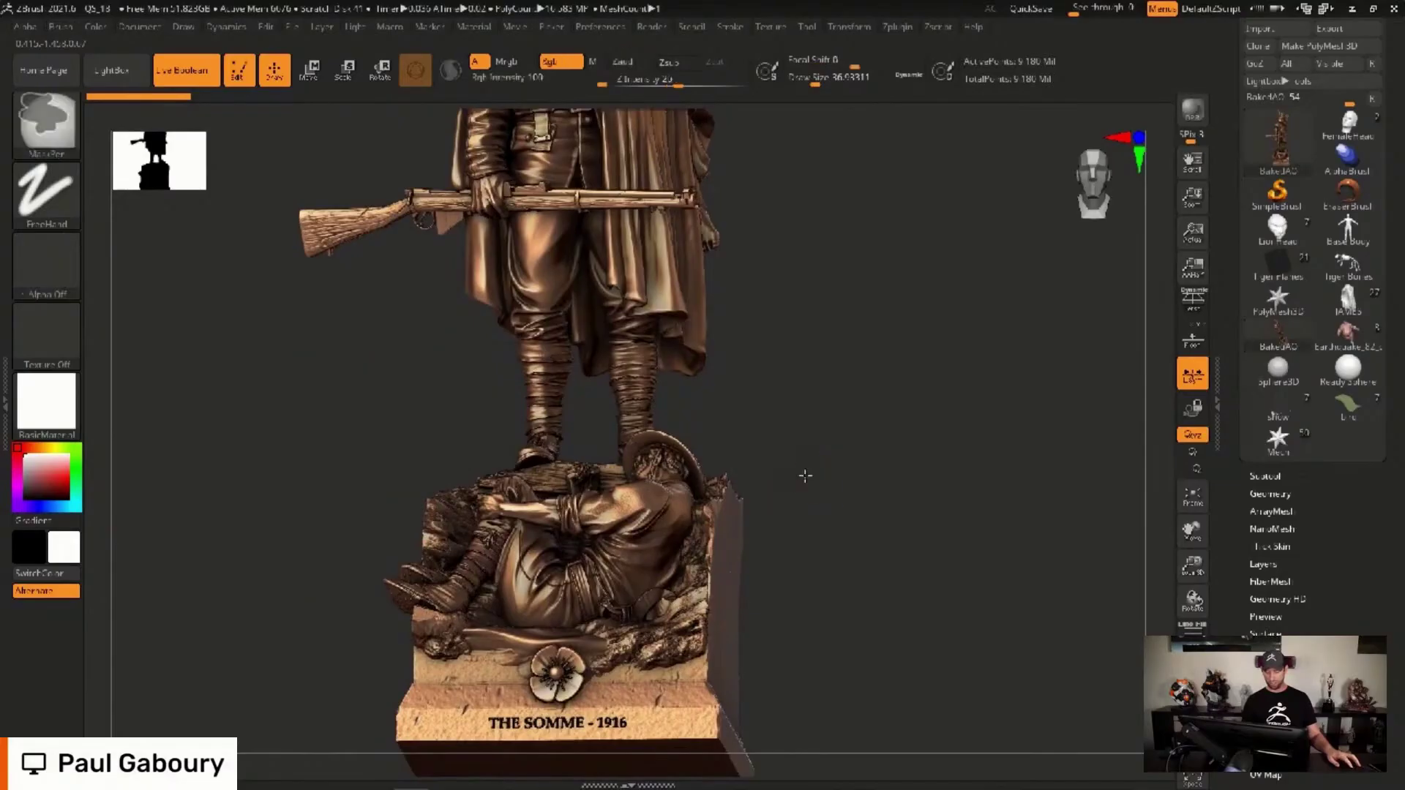
Examine the bronze soldier statue and the ambient occlusion shading on its uniform and rocky base.
left_click_drag(802, 478, 787, 439, "alt")
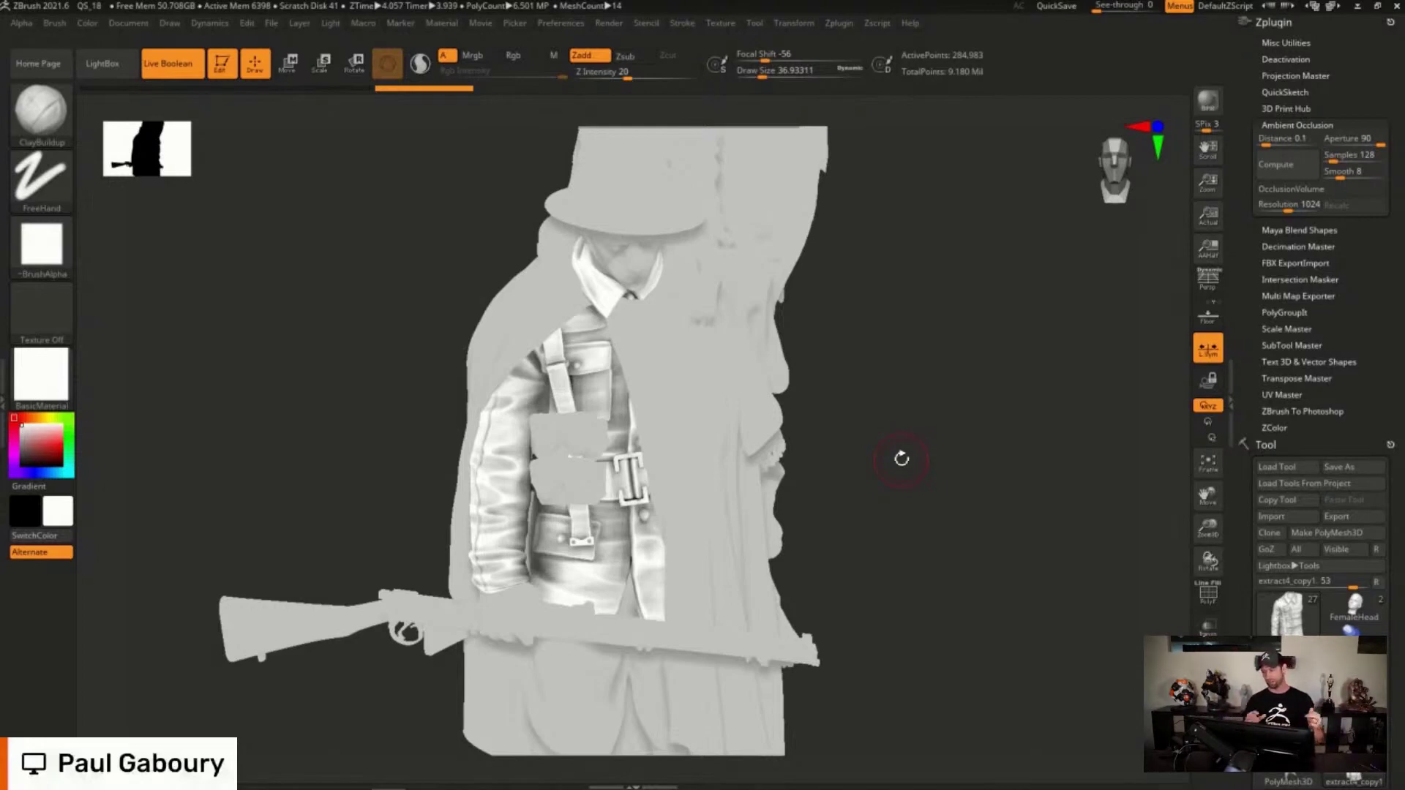
left_click_drag(868, 520, 833, 316, "alt")
mouse_move(832, 627)
left_mouse_down()
mouse_move(847, 417)
mouse_move(828, 493)
left_mouse_up()
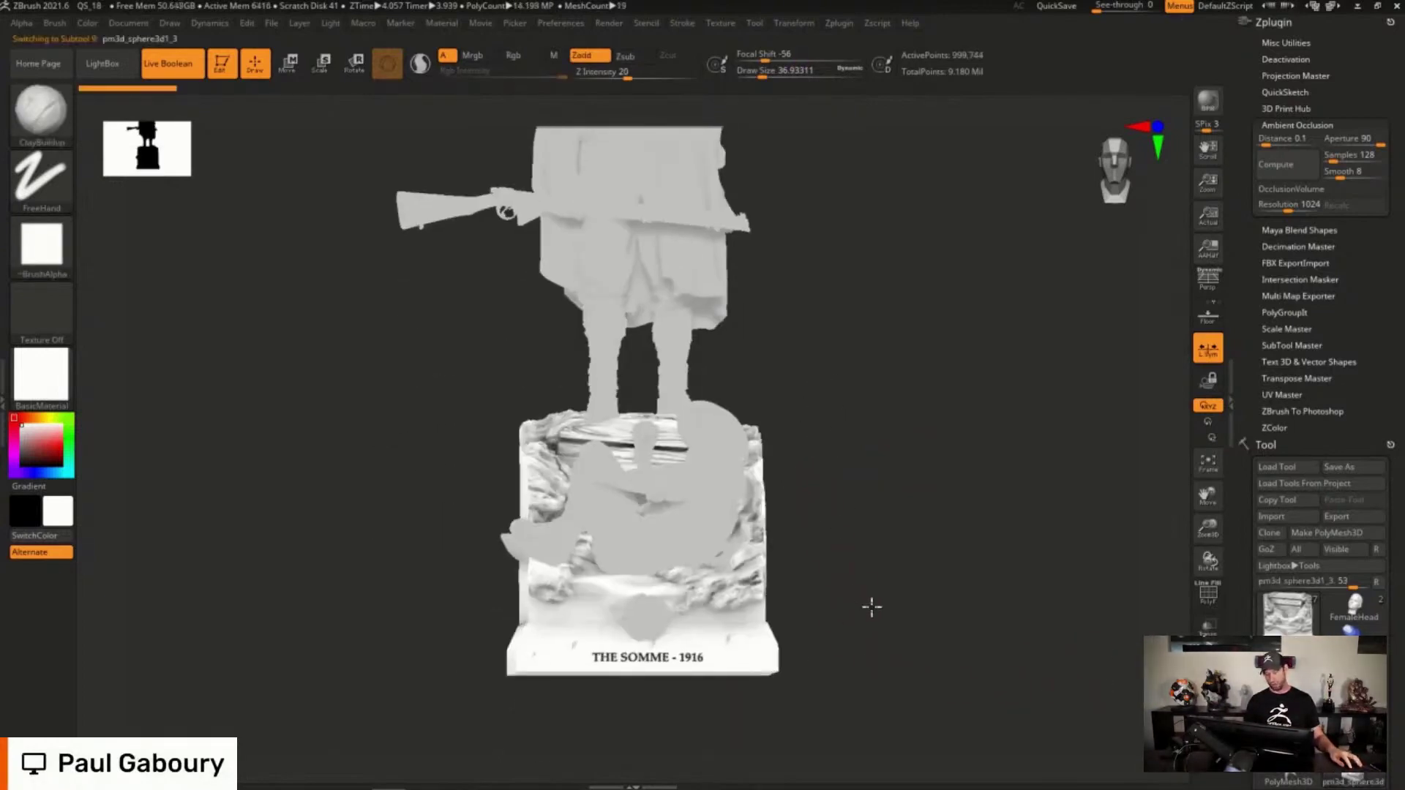
mouse_move(869, 605)
left_mouse_down()
mouse_move(881, 612)
mouse_move(863, 633)
mouse_move(839, 603)
left_mouse_up()
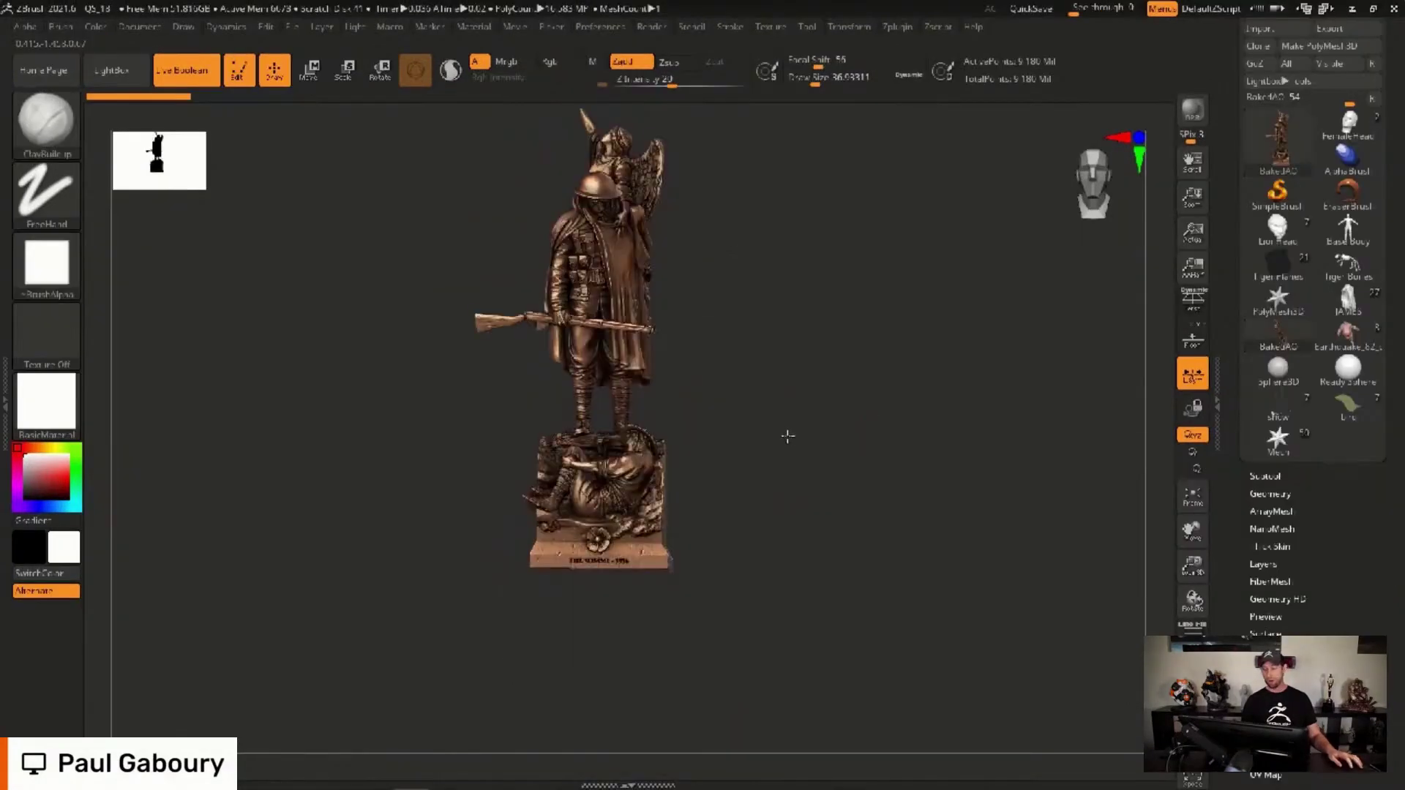
mouse_move(736, 407)
left_mouse_down()
mouse_move(729, 418)
mouse_move(724, 391)
left_mouse_up()
Load the JAMES statue and open the Ambient Occlusion plugin settings.
left_click(1349, 304)
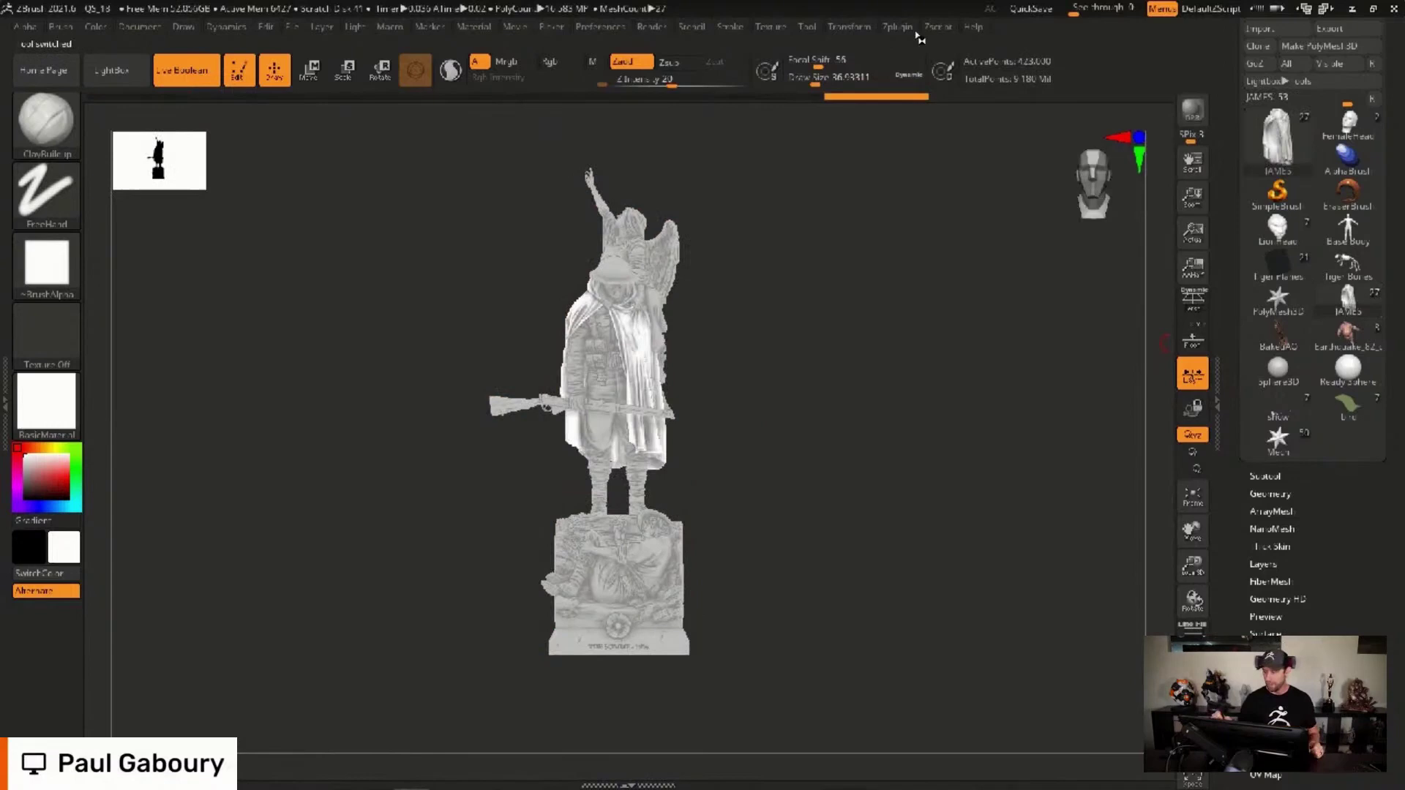
left_click(898, 28)
left_click_drag(887, 43, 1374, 289)
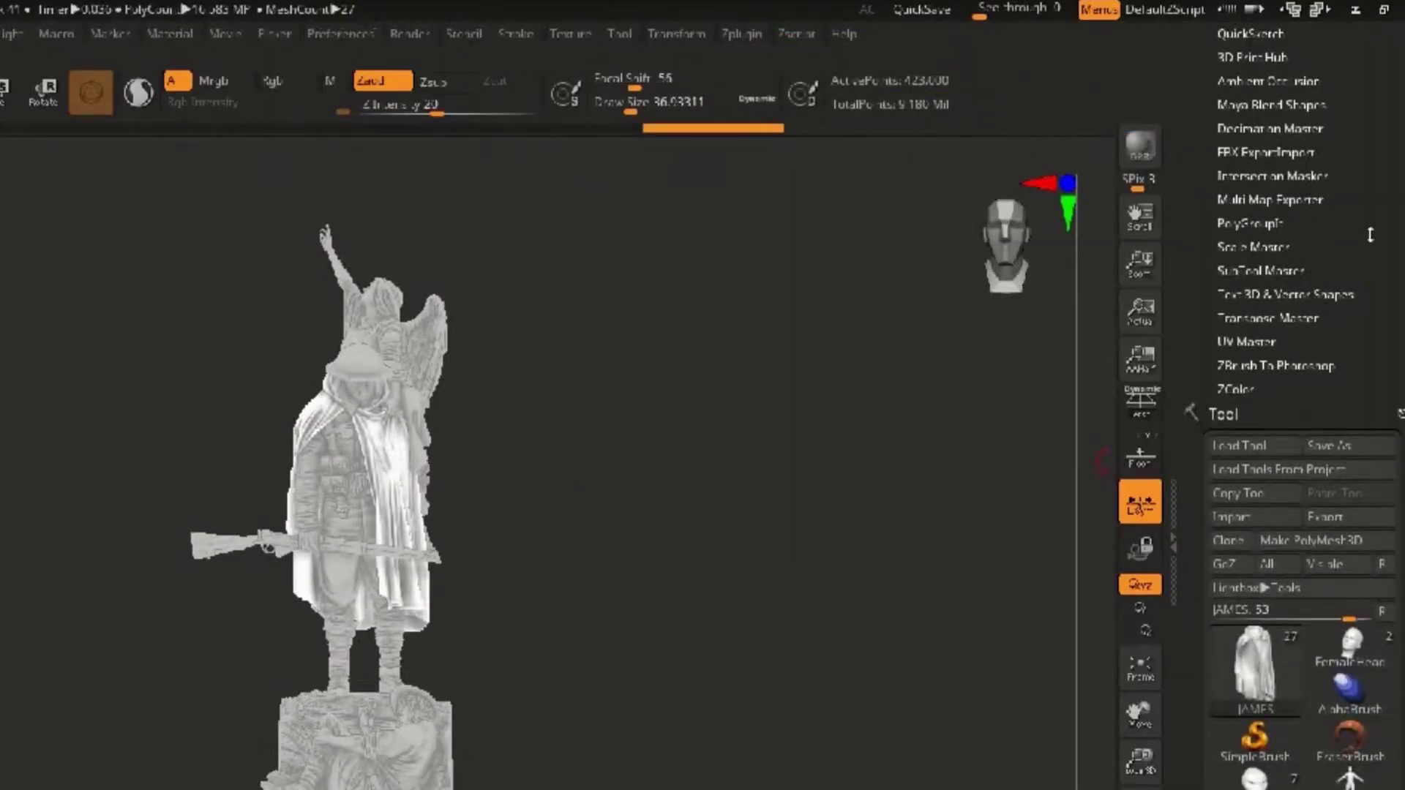
left_click_drag(1363, 233, 1357, 286)
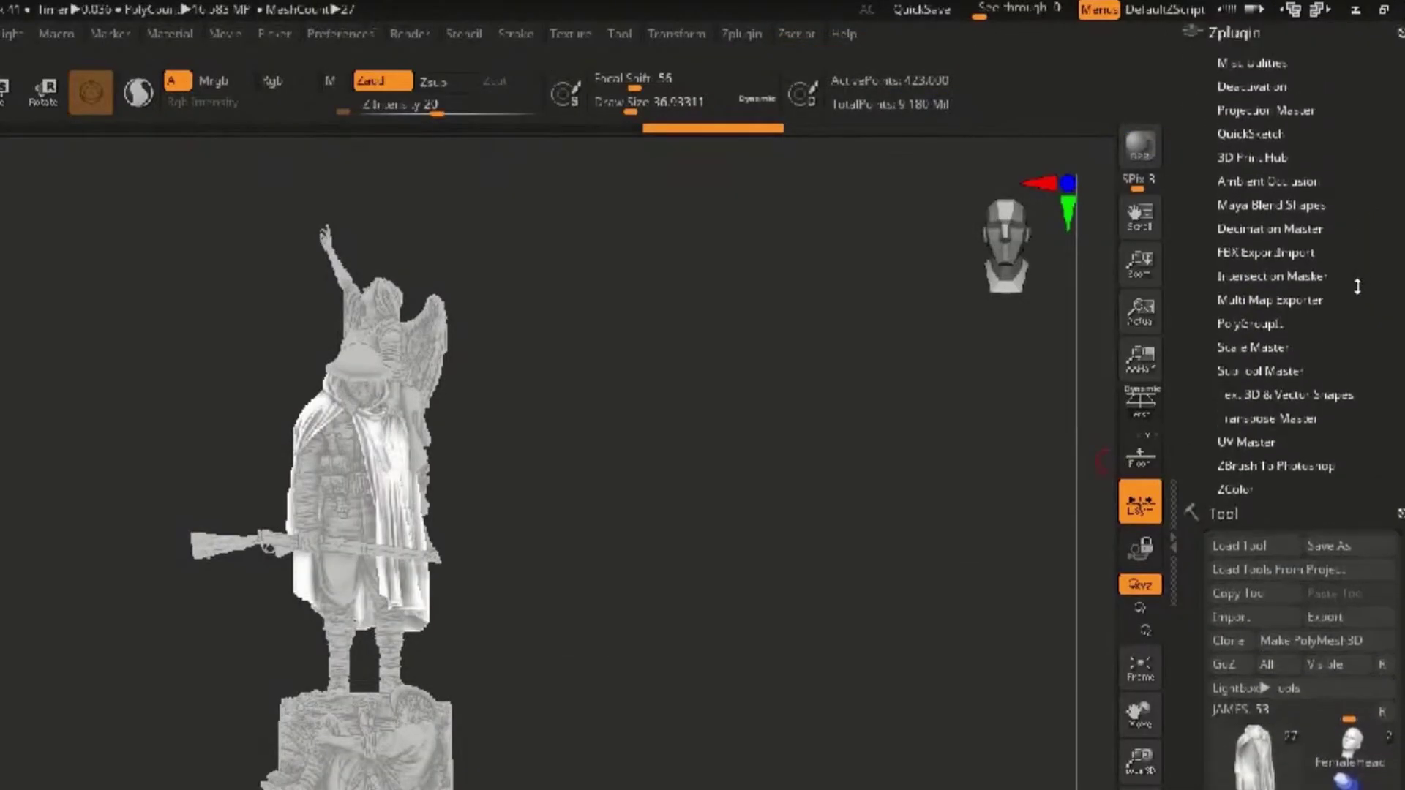
left_click(1282, 182)
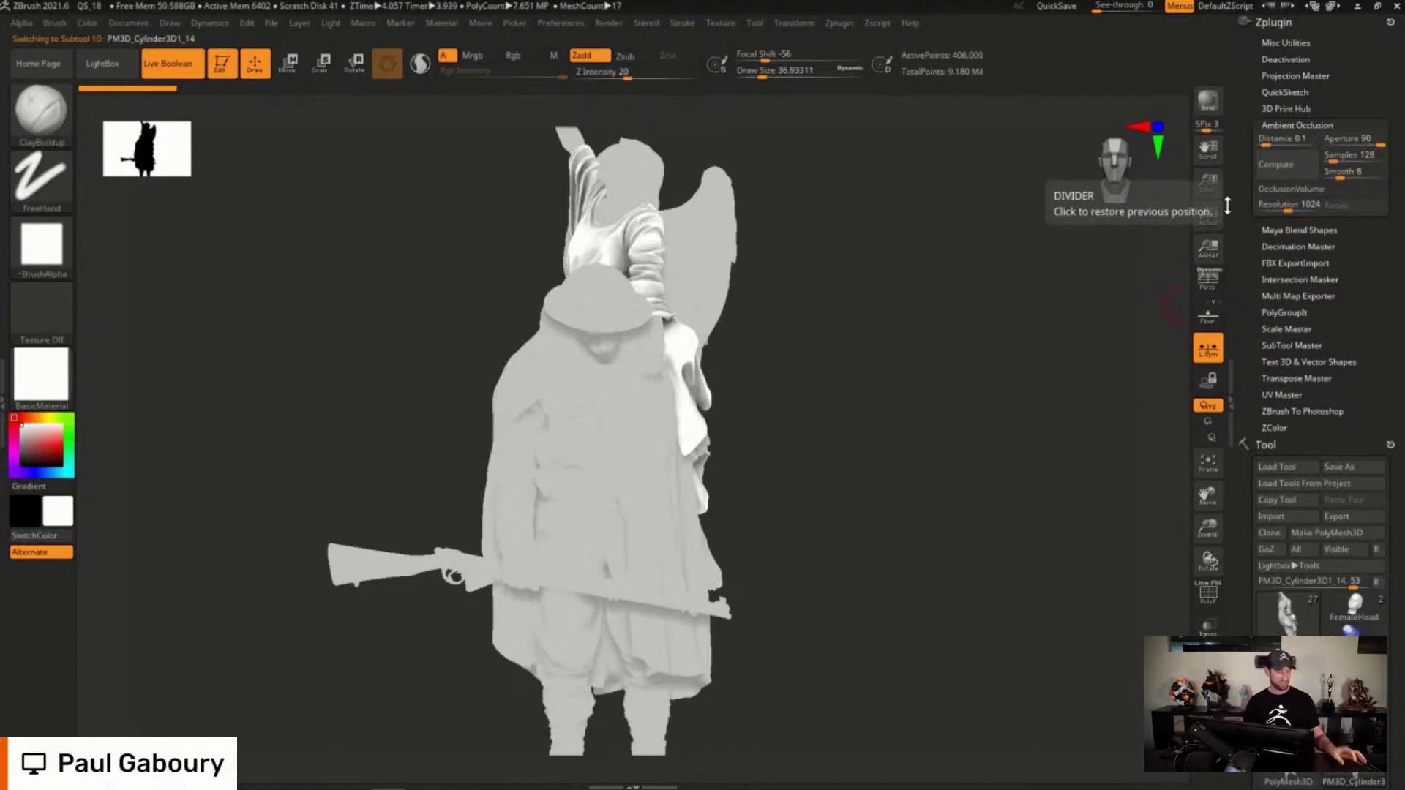
Select the soldier's coat to inspect its ambient occlusion shading.
left_click(636, 443, "alt")
left_click_drag(761, 498, 1089, 395, "alt")
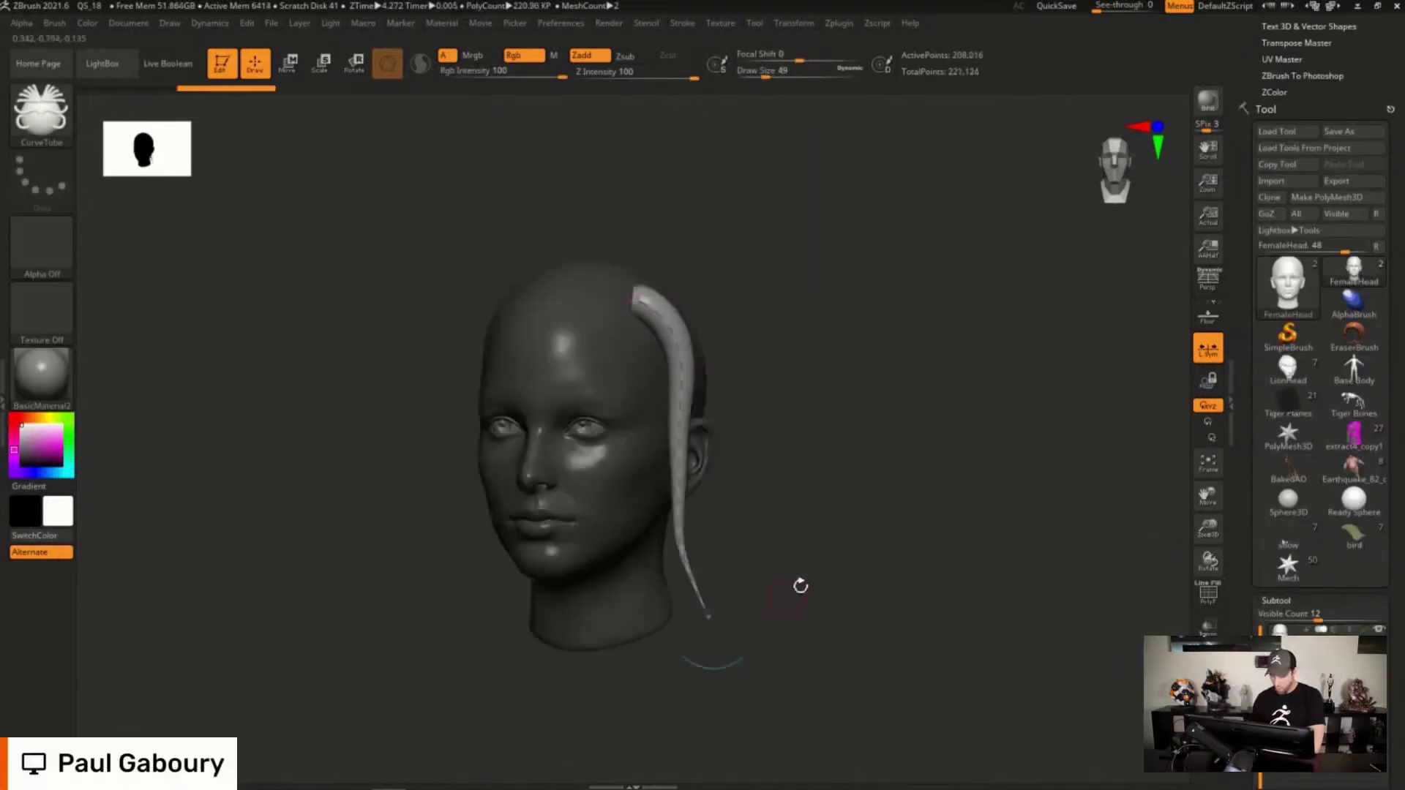
Use the CurveTube brush to place a tapered strand running from the female head's forehead down beside the face.
left_click_drag(800, 586, 849, 515)
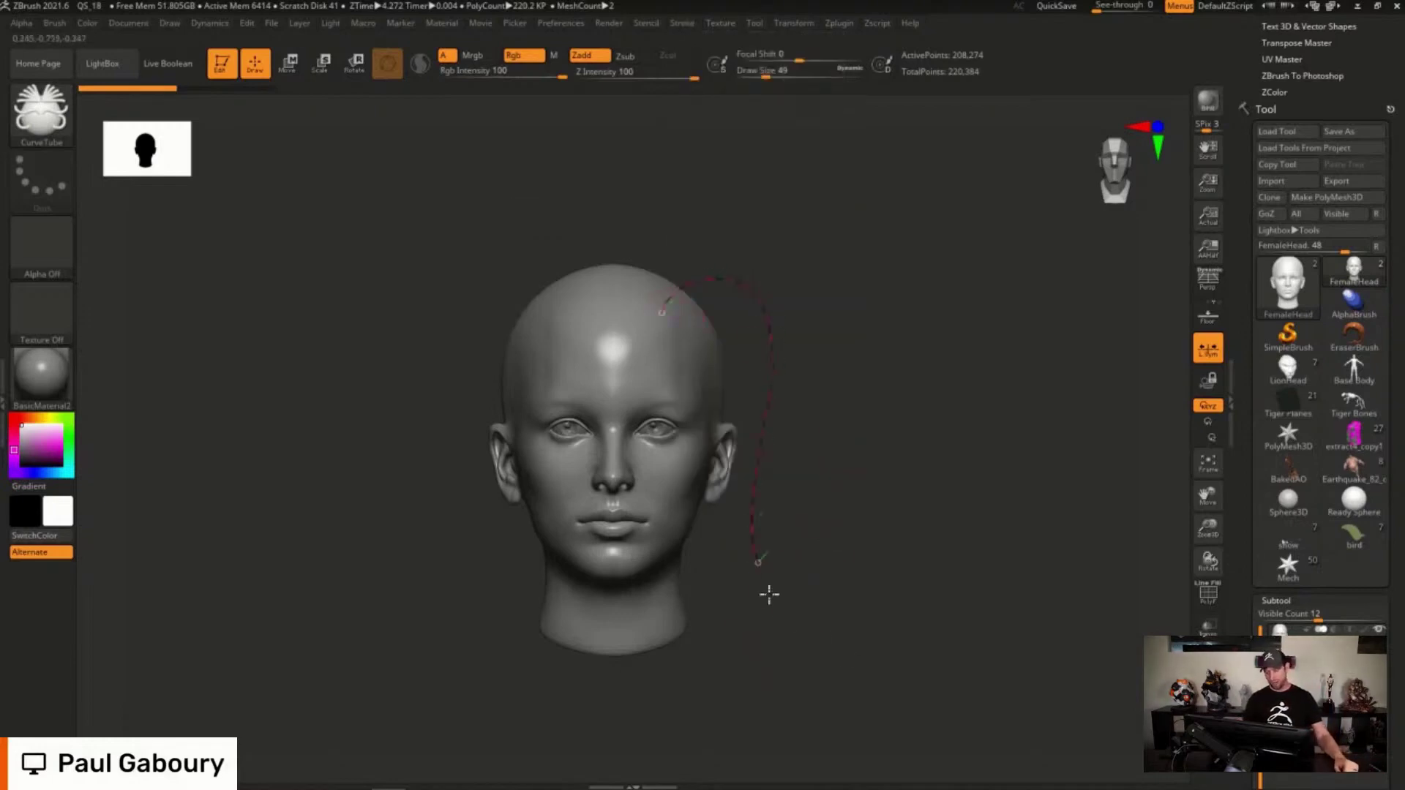
left_click_drag(769, 594, 844, 661)
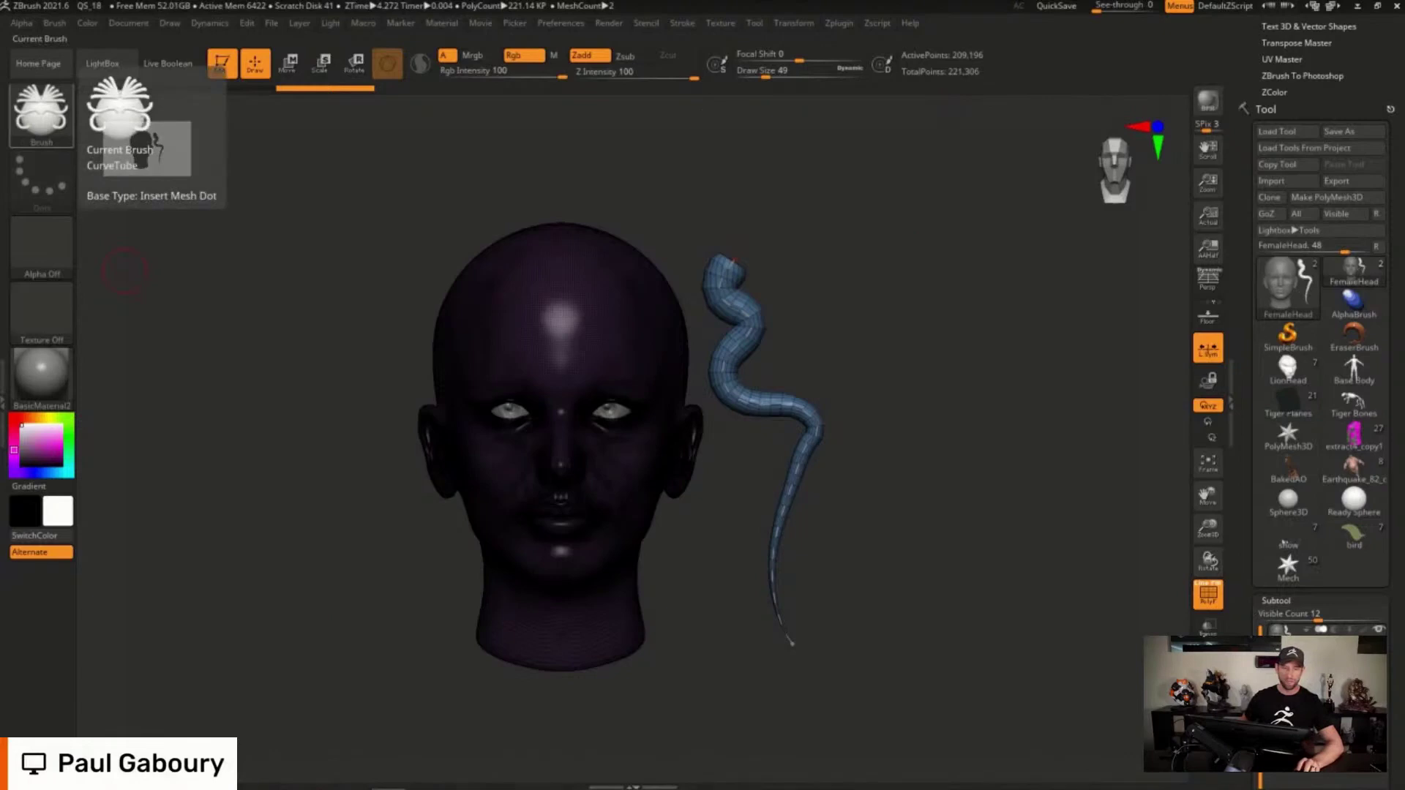
Reshape the CurveTube strand beside the female head by repositioning its tip, its start on the forehead and its middle.
key("bracketright")
mouse_move(812, 439)
left_mouse_down()
mouse_move(797, 459)
mouse_move(835, 501)
mouse_move(916, 383)
mouse_move(937, 289)
mouse_move(725, 381)
mouse_move(714, 458)
mouse_move(734, 584)
mouse_move(891, 395)
mouse_move(819, 508)
mouse_move(978, 602)
mouse_move(929, 564)
mouse_move(709, 580)
left_mouse_up()
left_click(682, 22)
left_click(777, 380)
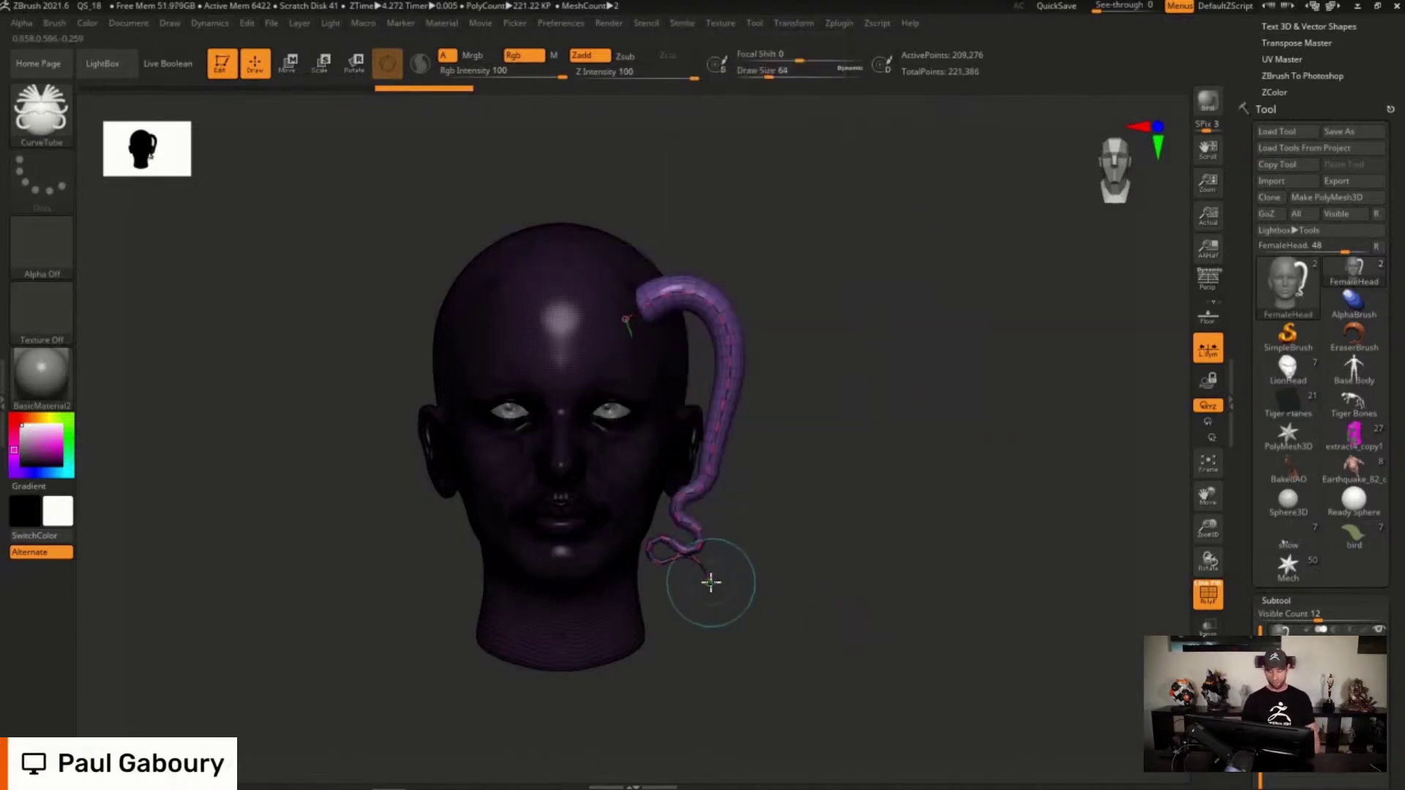
mouse_move(709, 583)
left_mouse_down()
mouse_move(746, 577)
mouse_move(710, 582)
left_mouse_up()
mouse_move(628, 315)
left_mouse_down()
mouse_move(682, 298)
mouse_move(590, 342)
left_mouse_up()
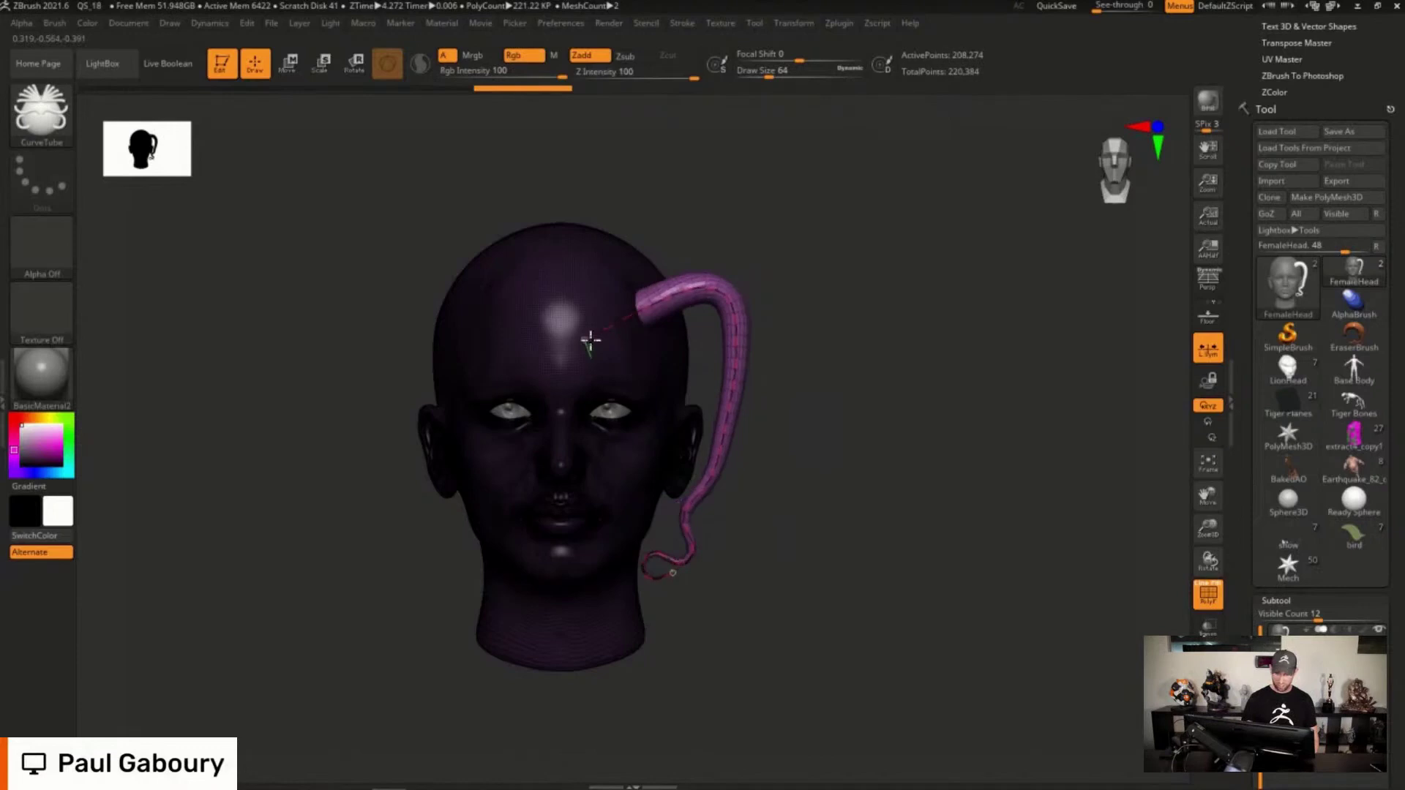
left_click_drag(707, 572, 746, 545)
left_click_drag(769, 452, 740, 455)
left_click(687, 27)
left_click(742, 382)
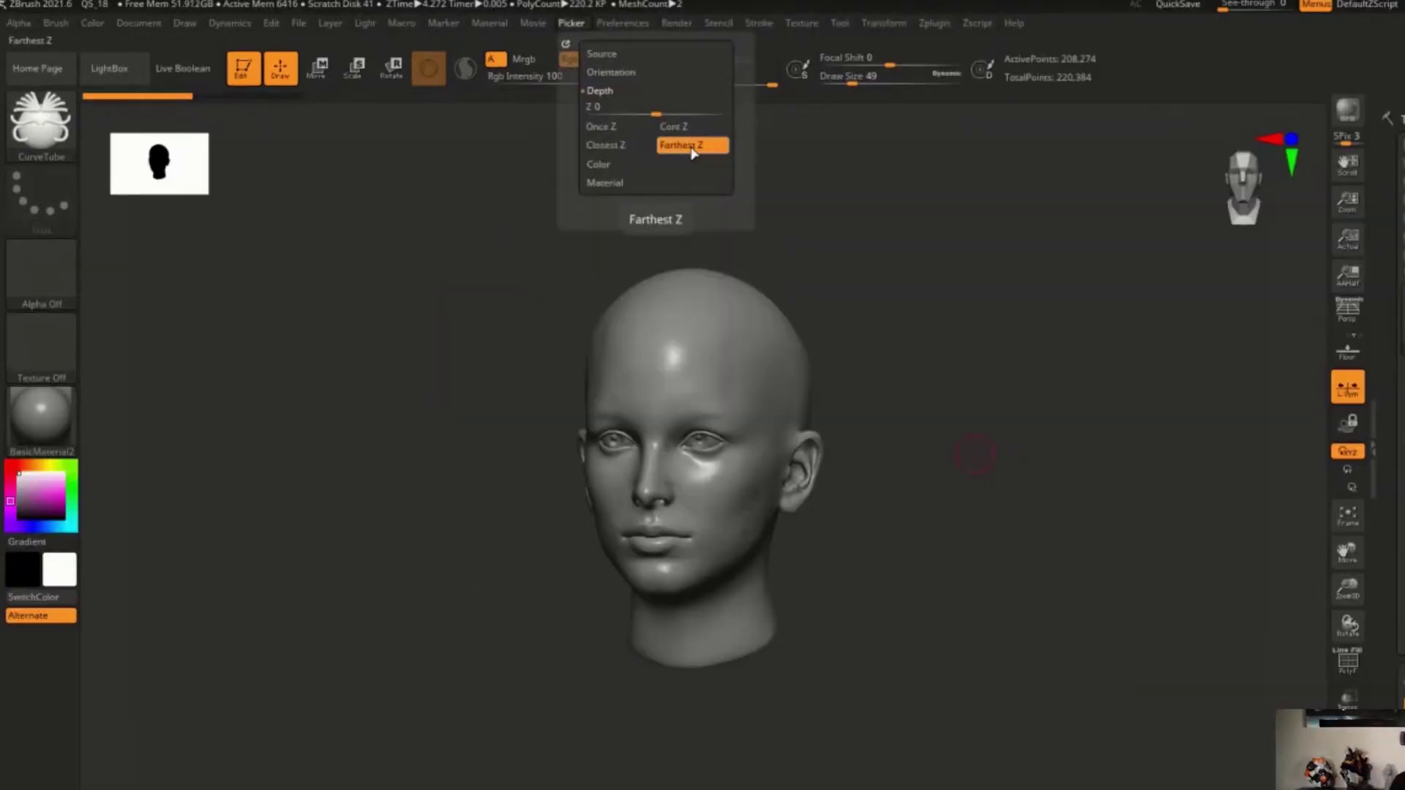
Try a CurveTube stroke from the side of the head up past the crown, using the Farthest Z depth option.
left_click_drag(1039, 490, 944, 508)
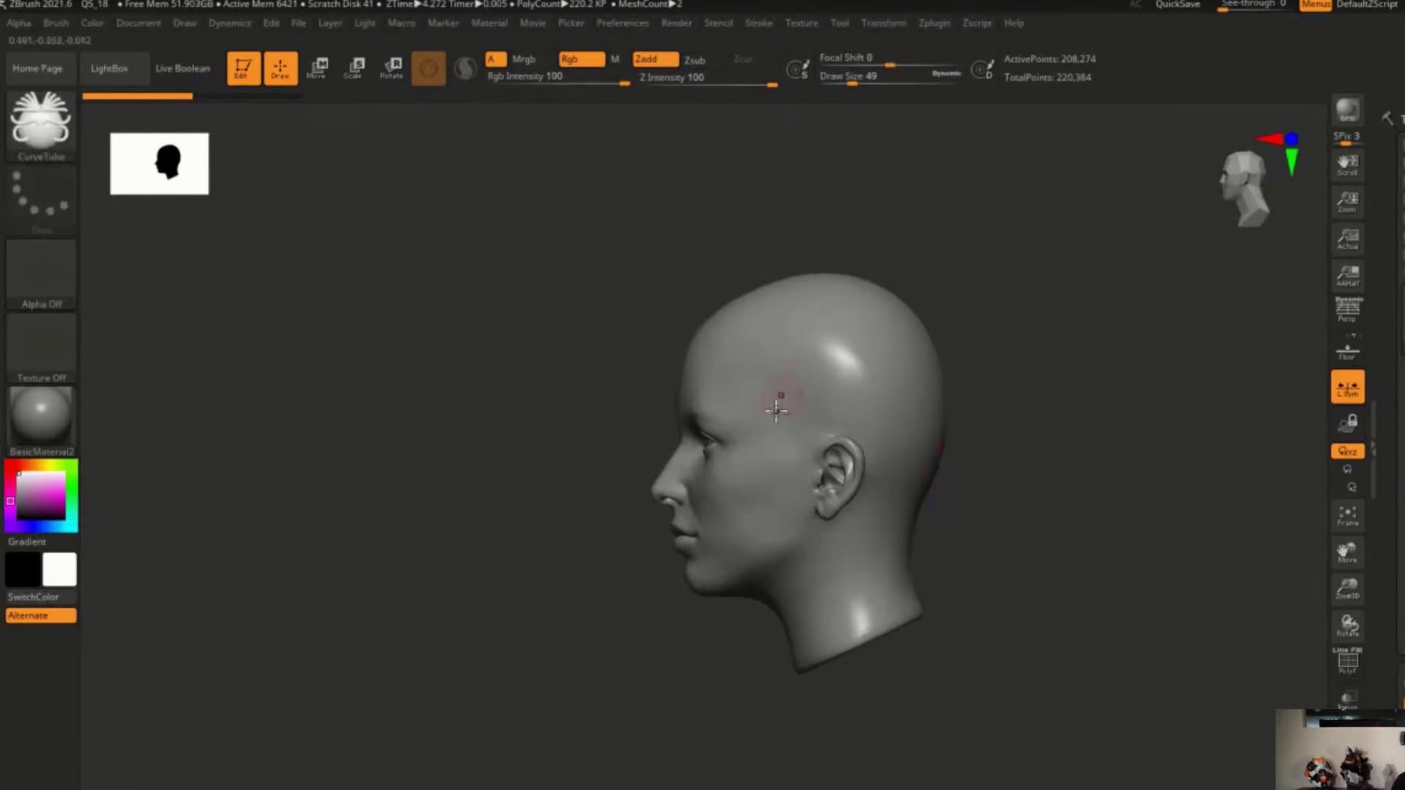
left_click_drag(765, 447, 756, 172)
left_click_drag(970, 532, 1061, 499)
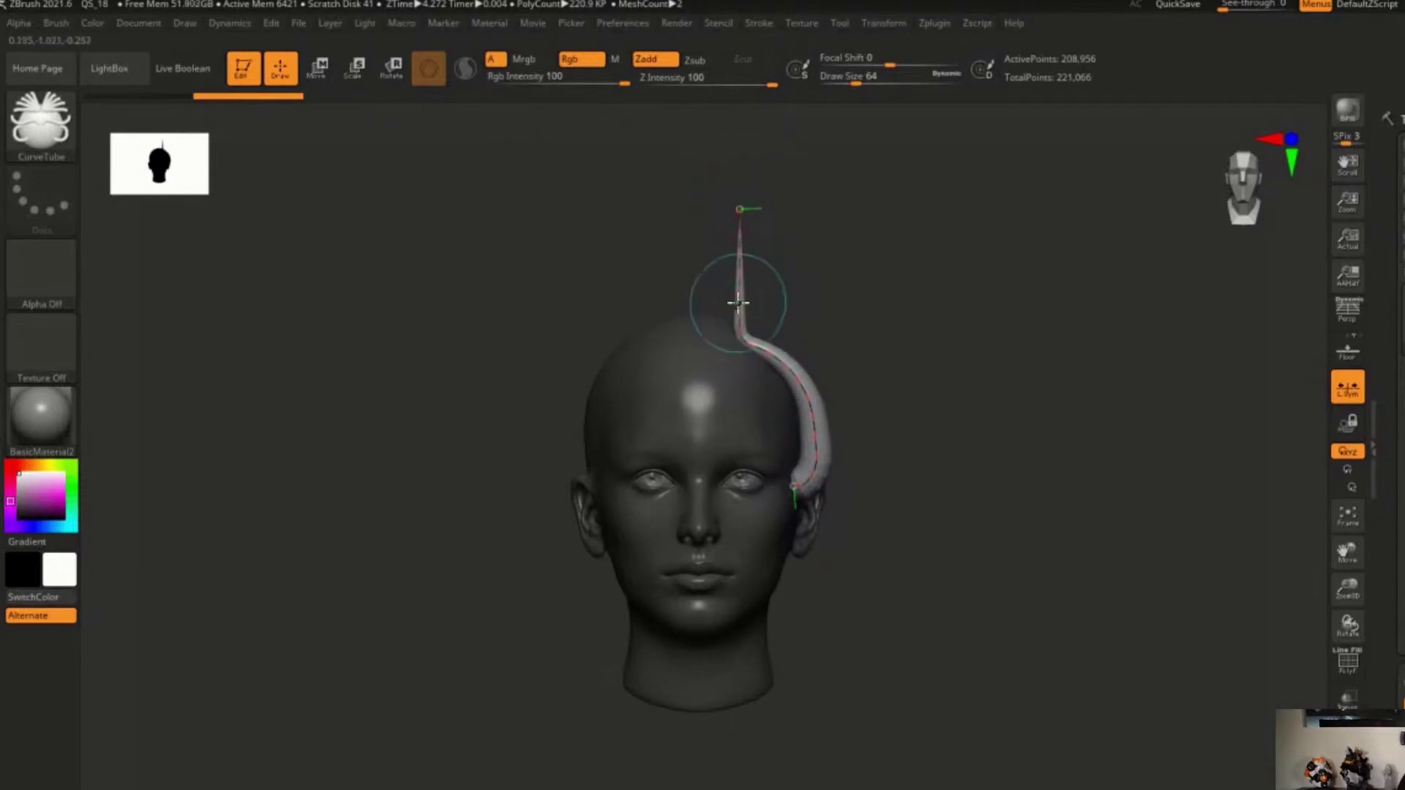
key("ctrl+z")
Try a CurveTube stroke from the crown down past the ear to the base of the neck.
left_click_drag(954, 512, 882, 505)
left_click_drag(784, 251, 794, 574)
left_click_drag(908, 512, 985, 493)
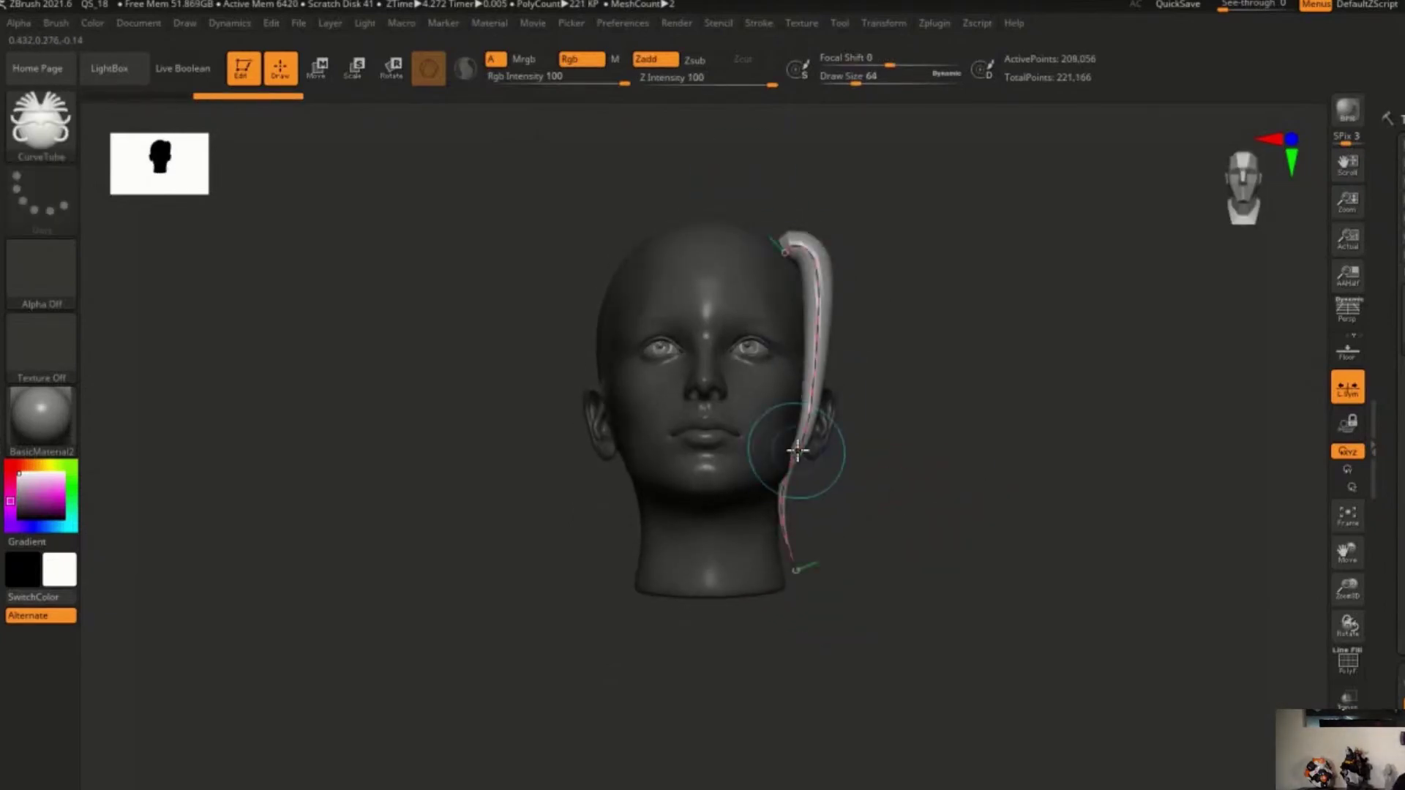
left_click_drag(801, 591, 803, 611)
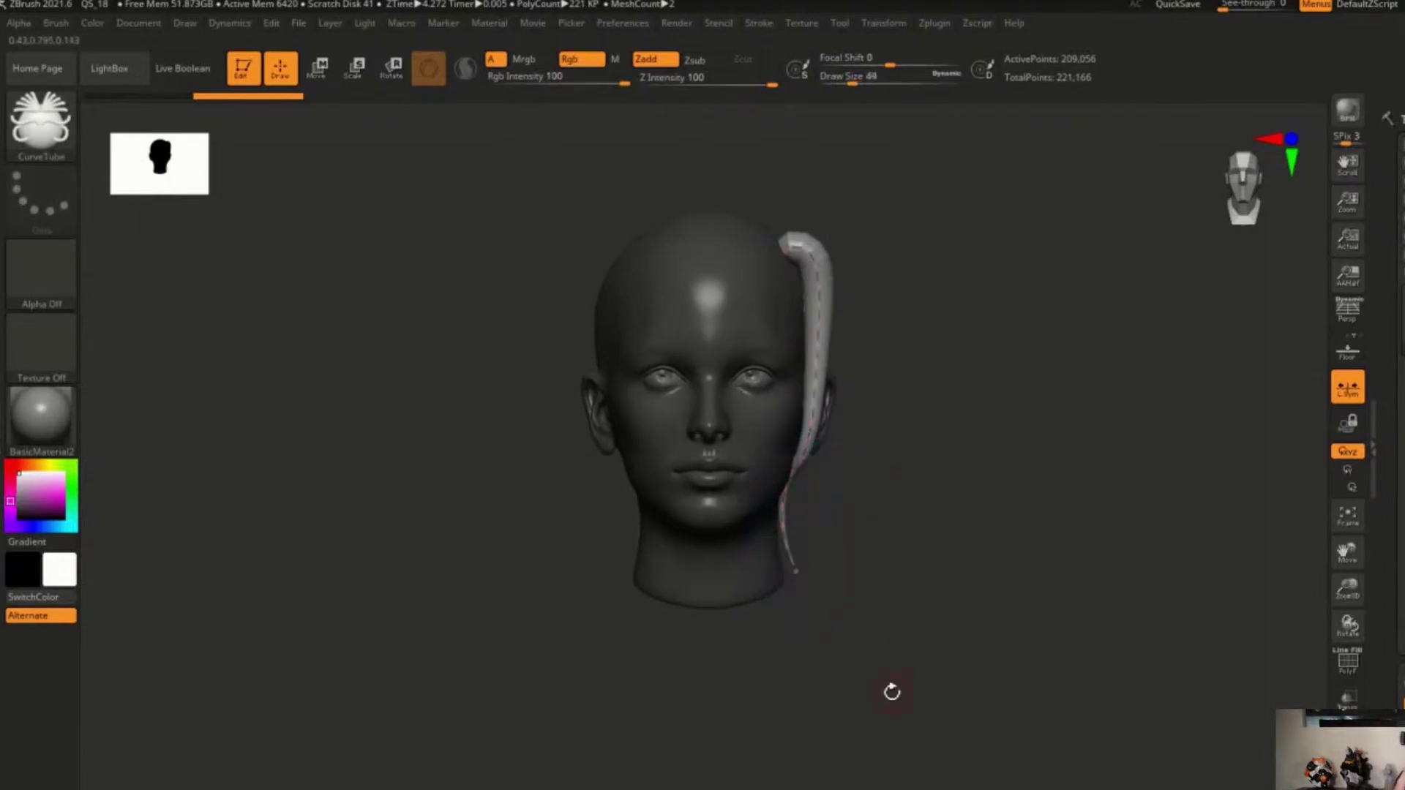
key("ctrl+z")
Set up the CurveAlpha brush with the star-shaped Alpha 10 on the lion head.
left_click_drag(942, 411, 910, 499)
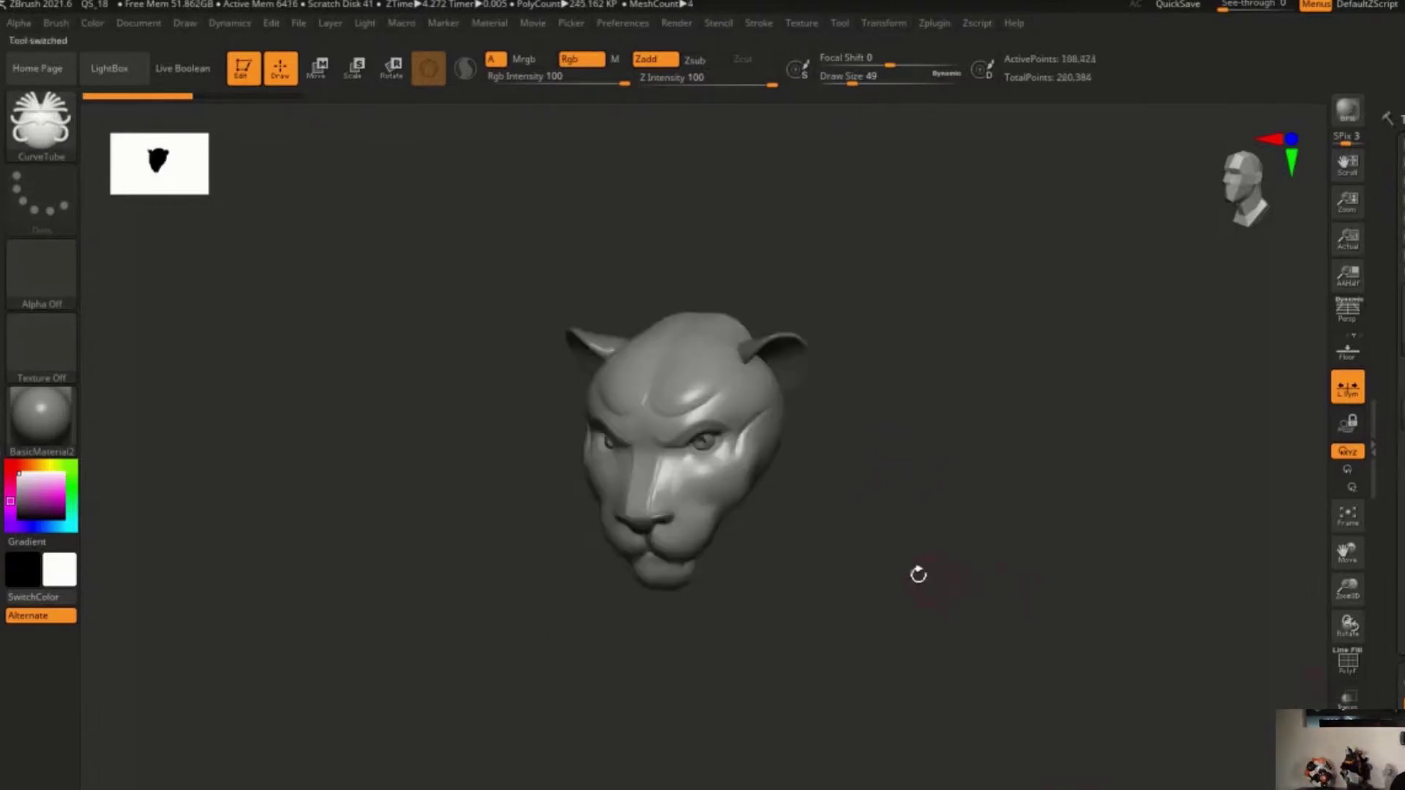
left_click_drag(919, 573, 925, 505)
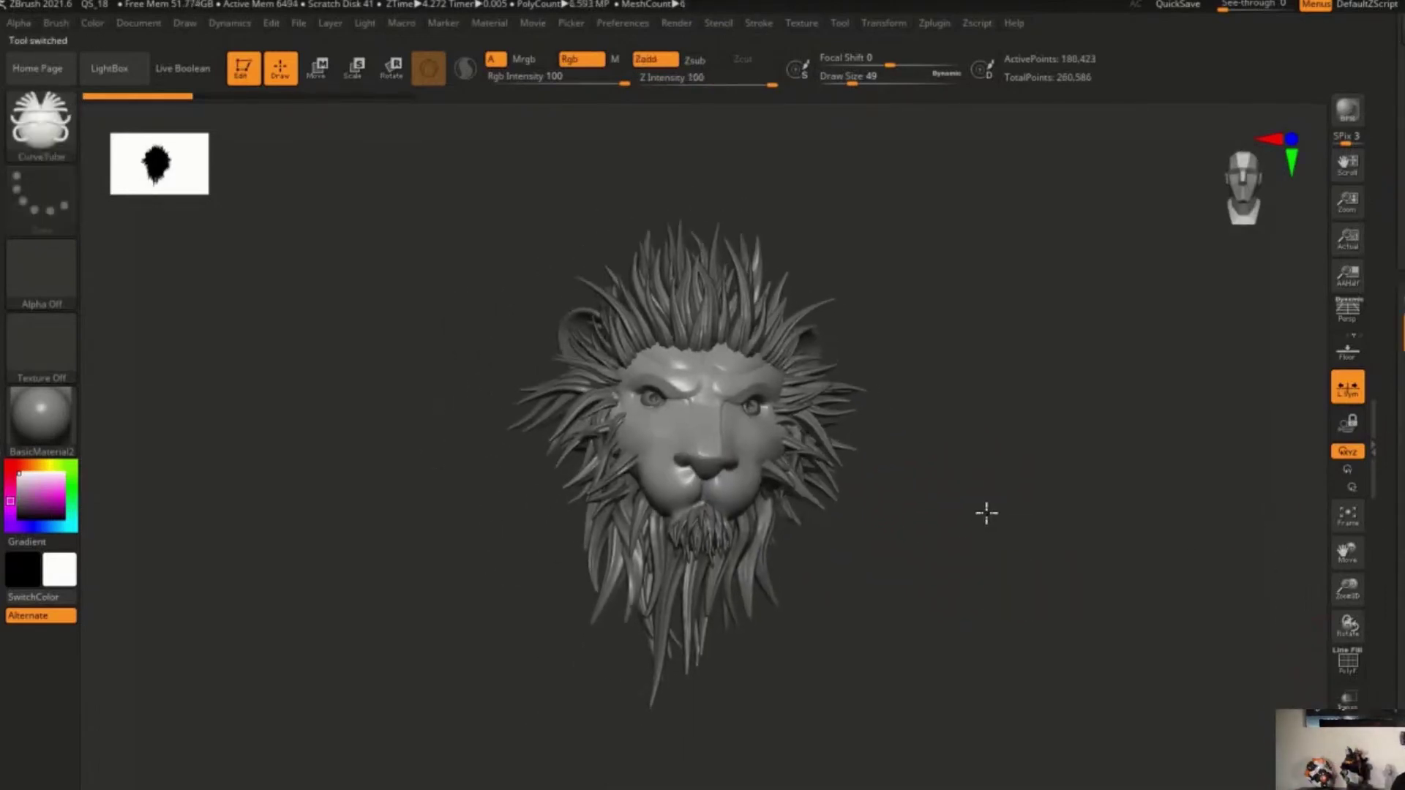
mouse_move(985, 512)
left_mouse_down()
mouse_move(944, 508)
mouse_move(966, 498)
left_mouse_up()
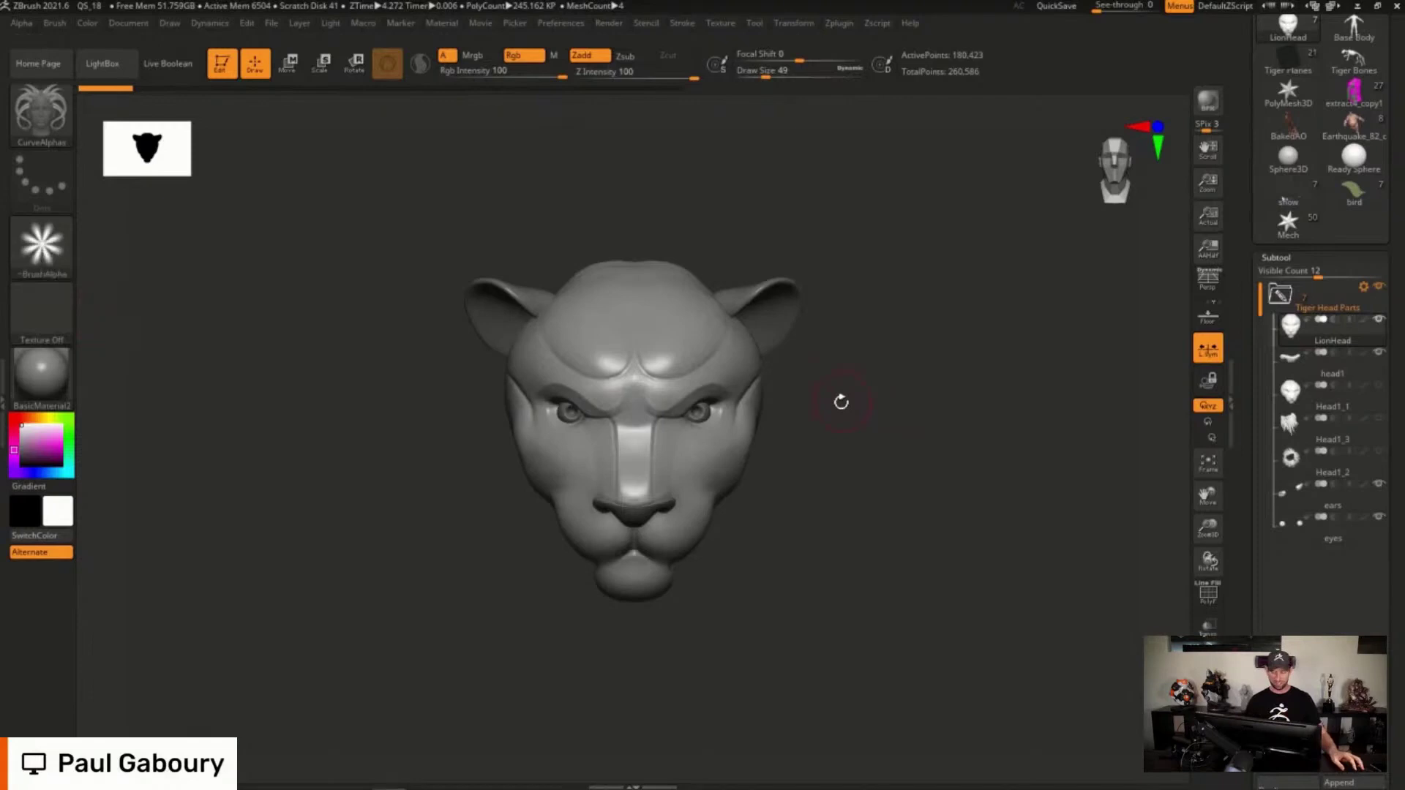
key("b")
key("c")
key("a")
left_click(42, 246)
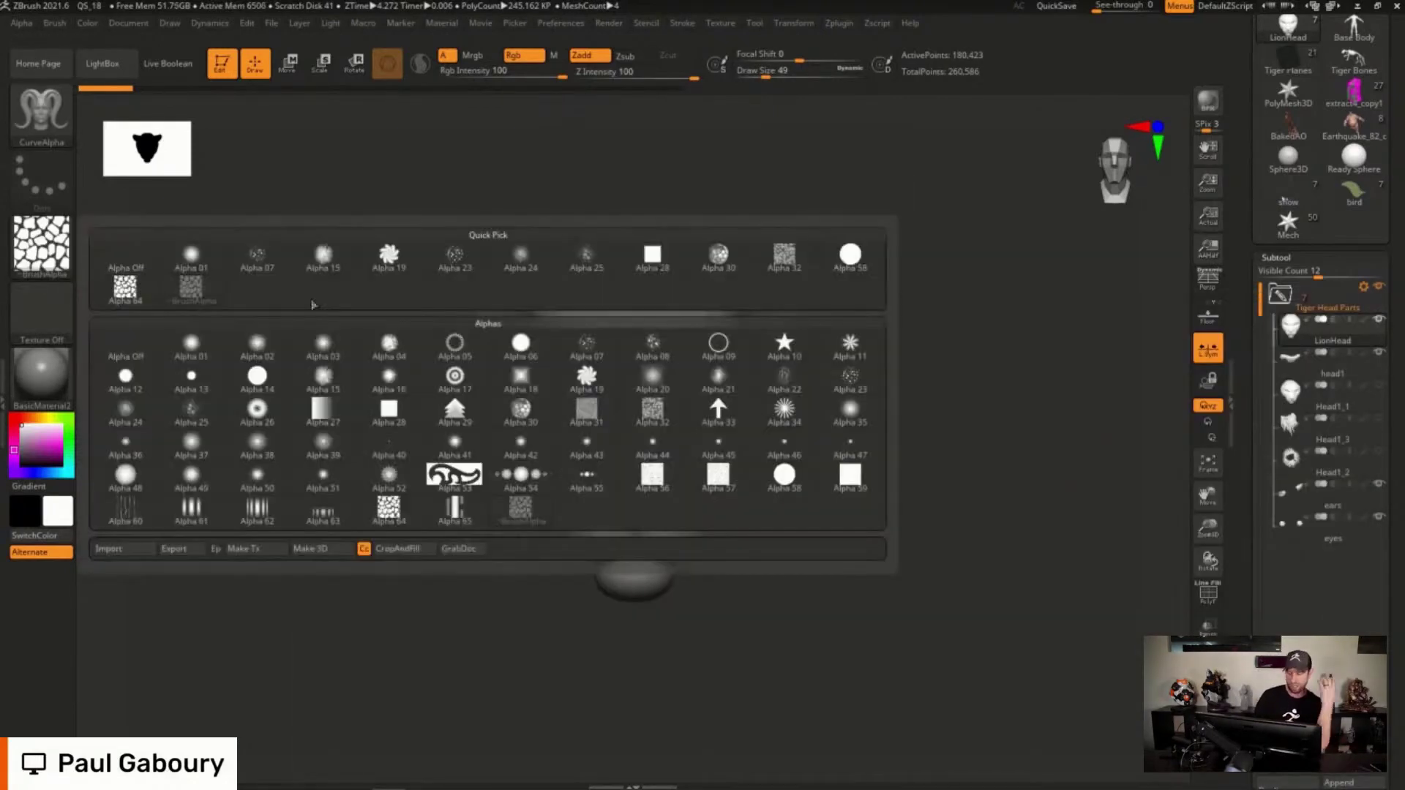
left_click(783, 343)
Draw a star-profiled strand arching from the lion's forehead past the ear and down, and inspect its end profile.
left_click_drag(835, 395, 813, 475, "alt")
right_click_drag(813, 474, 815, 505, "ctrl")
mouse_move(652, 414)
left_mouse_down()
mouse_move(771, 278)
mouse_move(957, 636)
left_mouse_up()
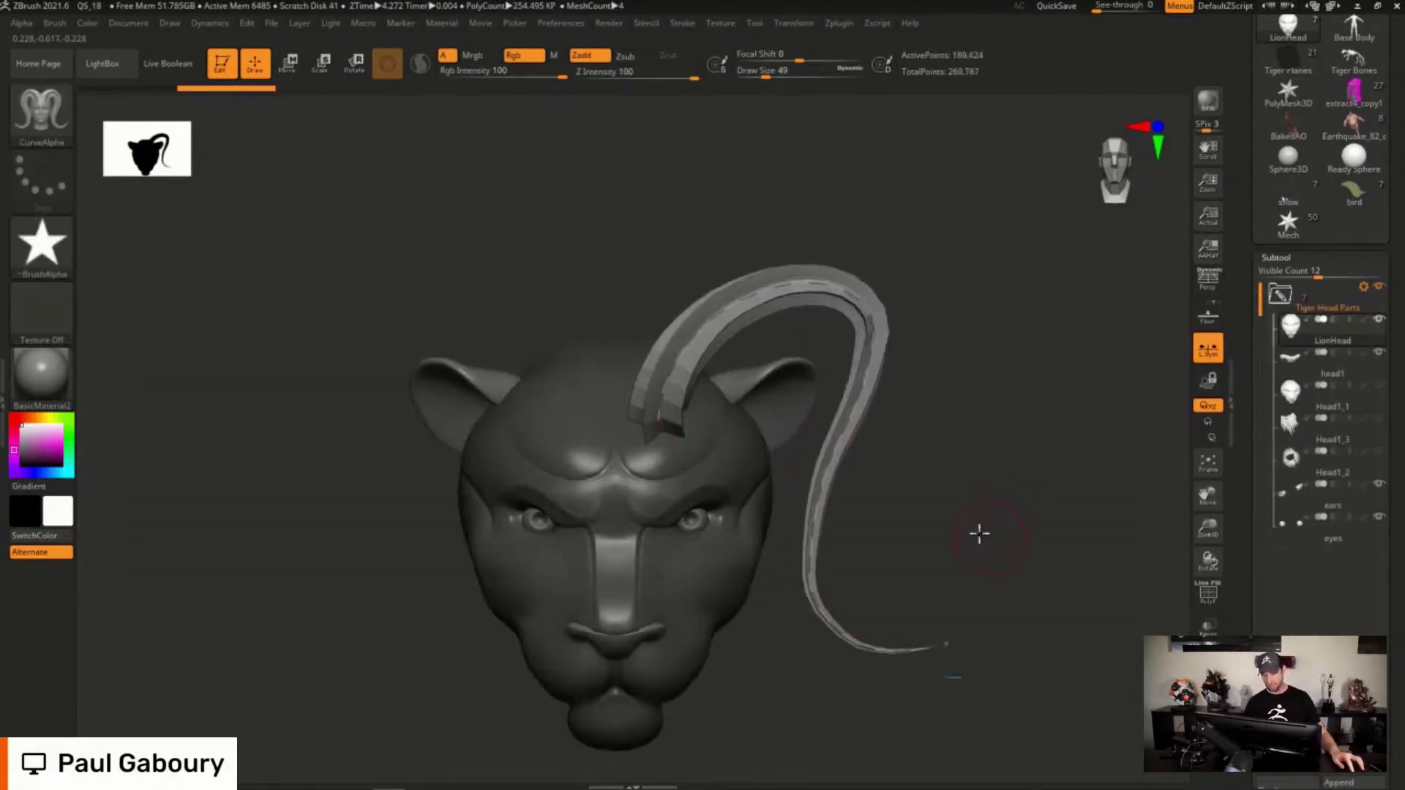
mouse_move(978, 534)
right_mouse_down()
mouse_move(942, 367)
mouse_move(941, 410)
right_mouse_up()
right_click_drag(713, 514, 734, 535)
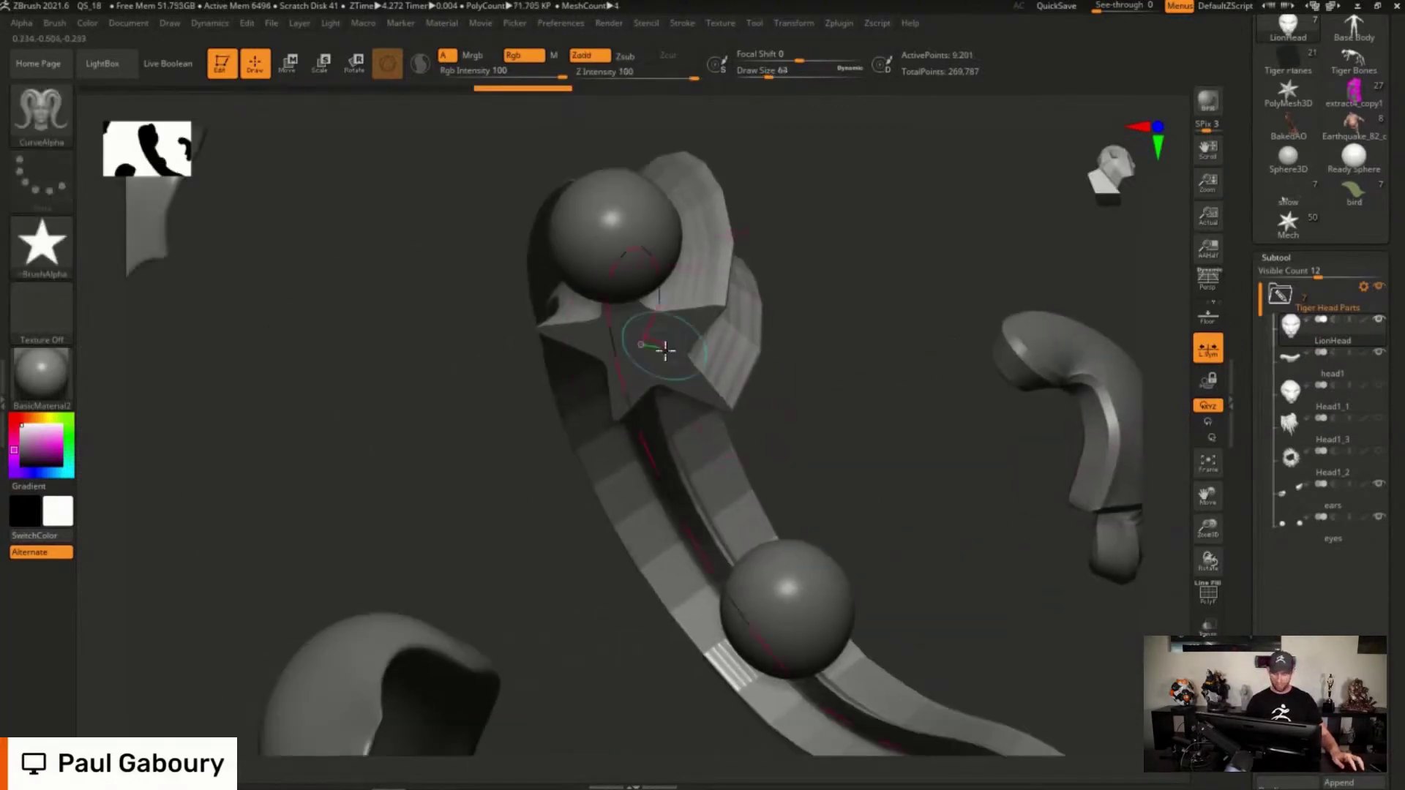
key("shift+f")
left_click_drag(781, 417, 754, 364)
Draw curved multi-strand tufts sweeping outward from the lion's forehead and brows with the CurveAlphas brush.
mouse_move(670, 311)
left_mouse_down()
mouse_move(900, 276)
mouse_move(878, 267)
left_mouse_up()
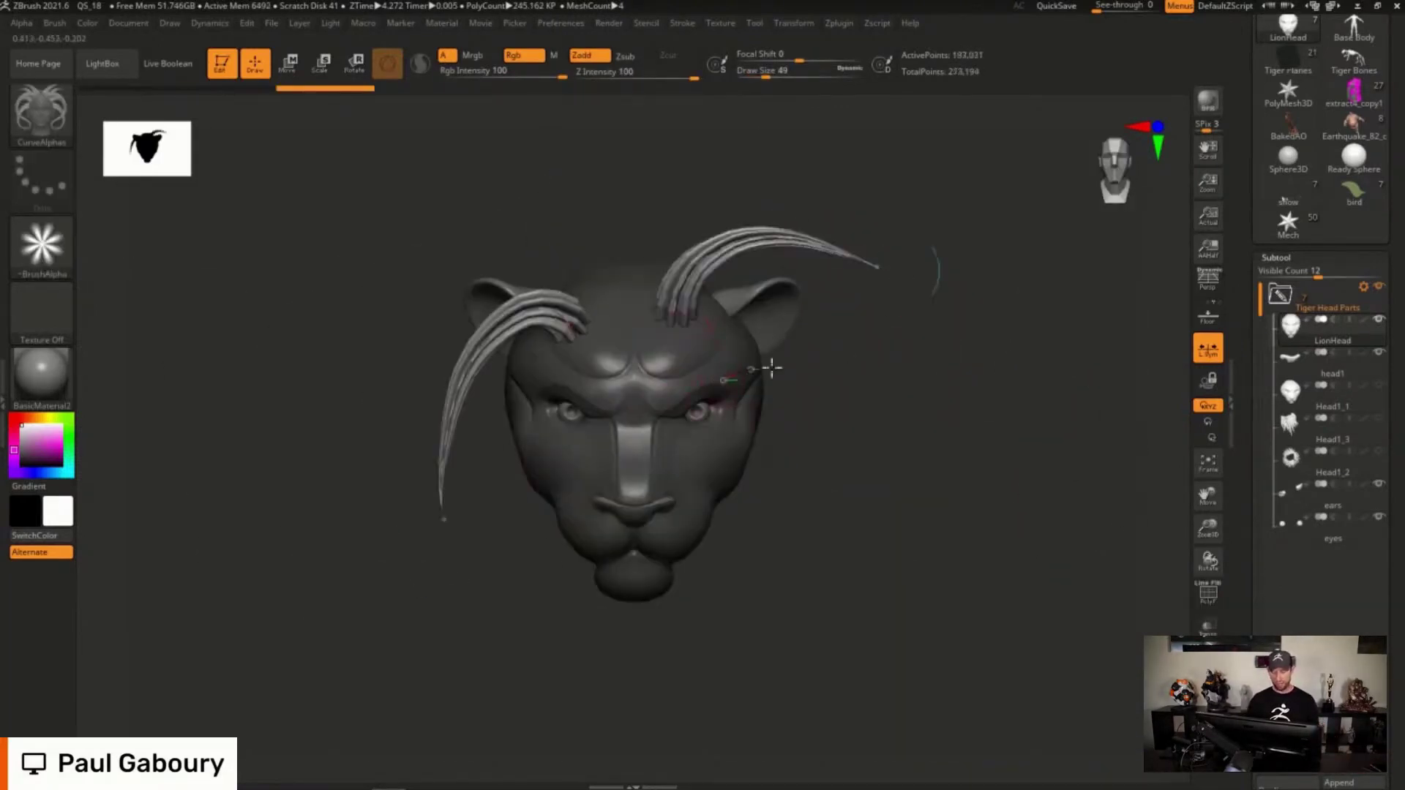
left_click_drag(765, 364, 922, 574)
left_click_drag(536, 603, 537, 601)
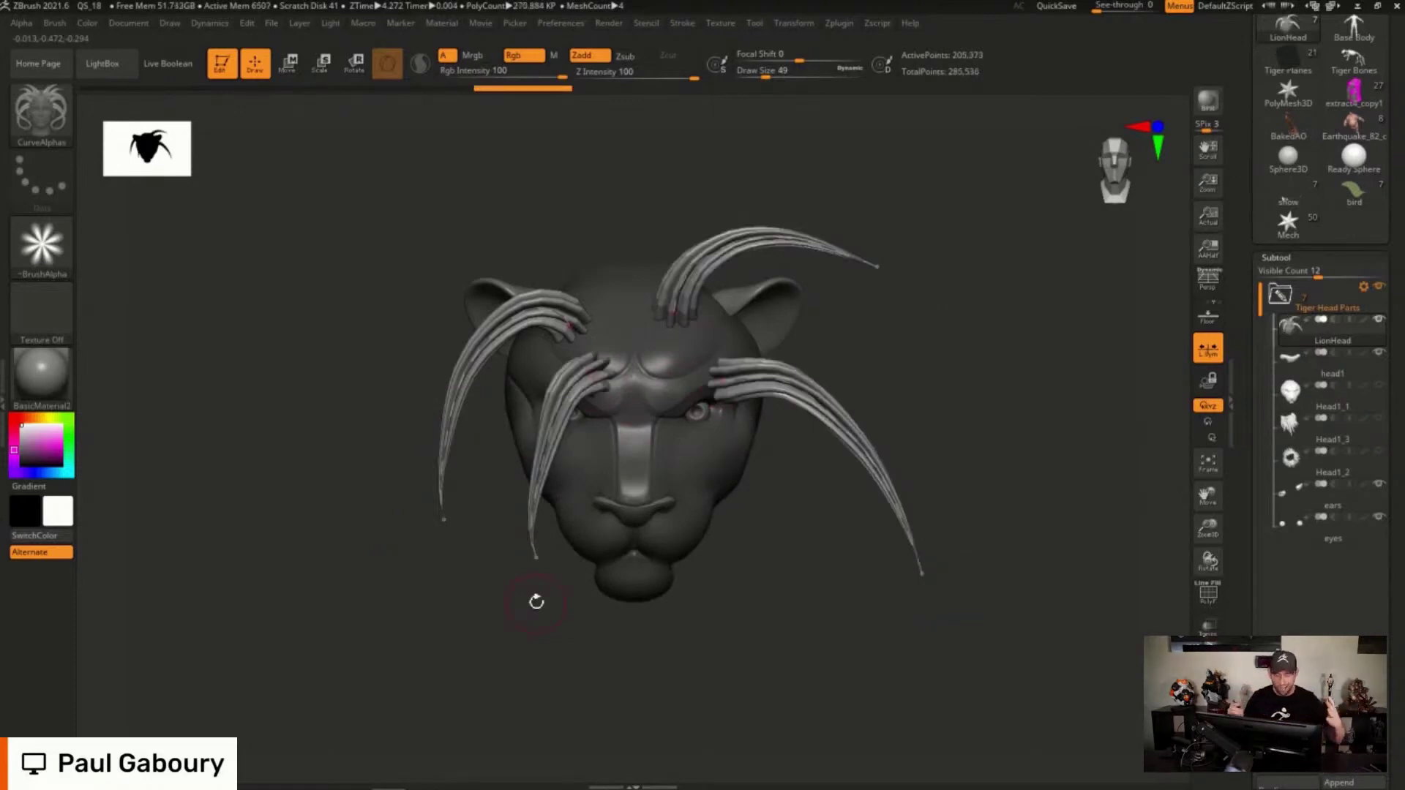
Reposition the tip and root of the lower brow tuft and bend the upper forehead tuft beside it.
left_click_drag(920, 573, 943, 495)
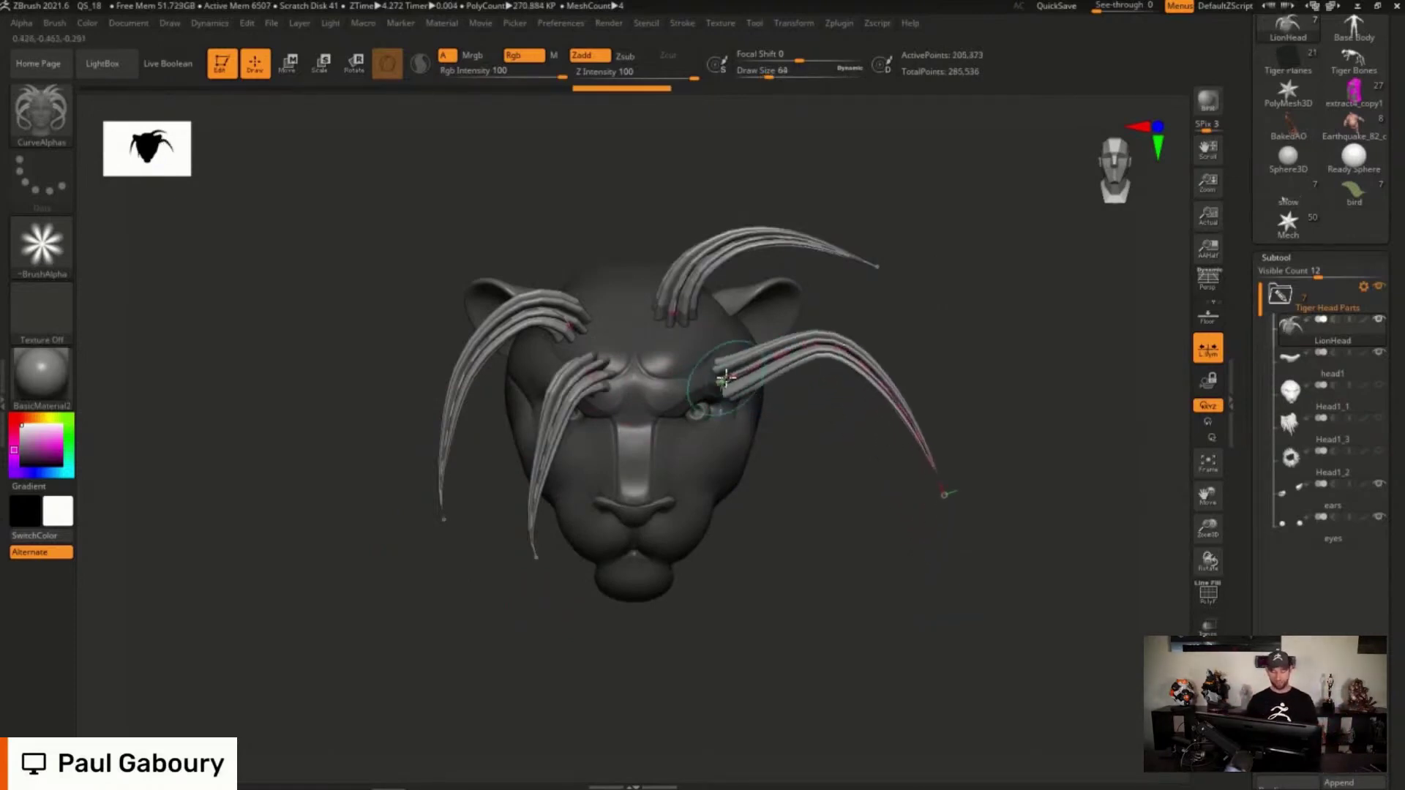
left_click_drag(725, 379, 692, 348)
left_click_drag(715, 228, 704, 191)
left_click_drag(675, 310, 645, 320)
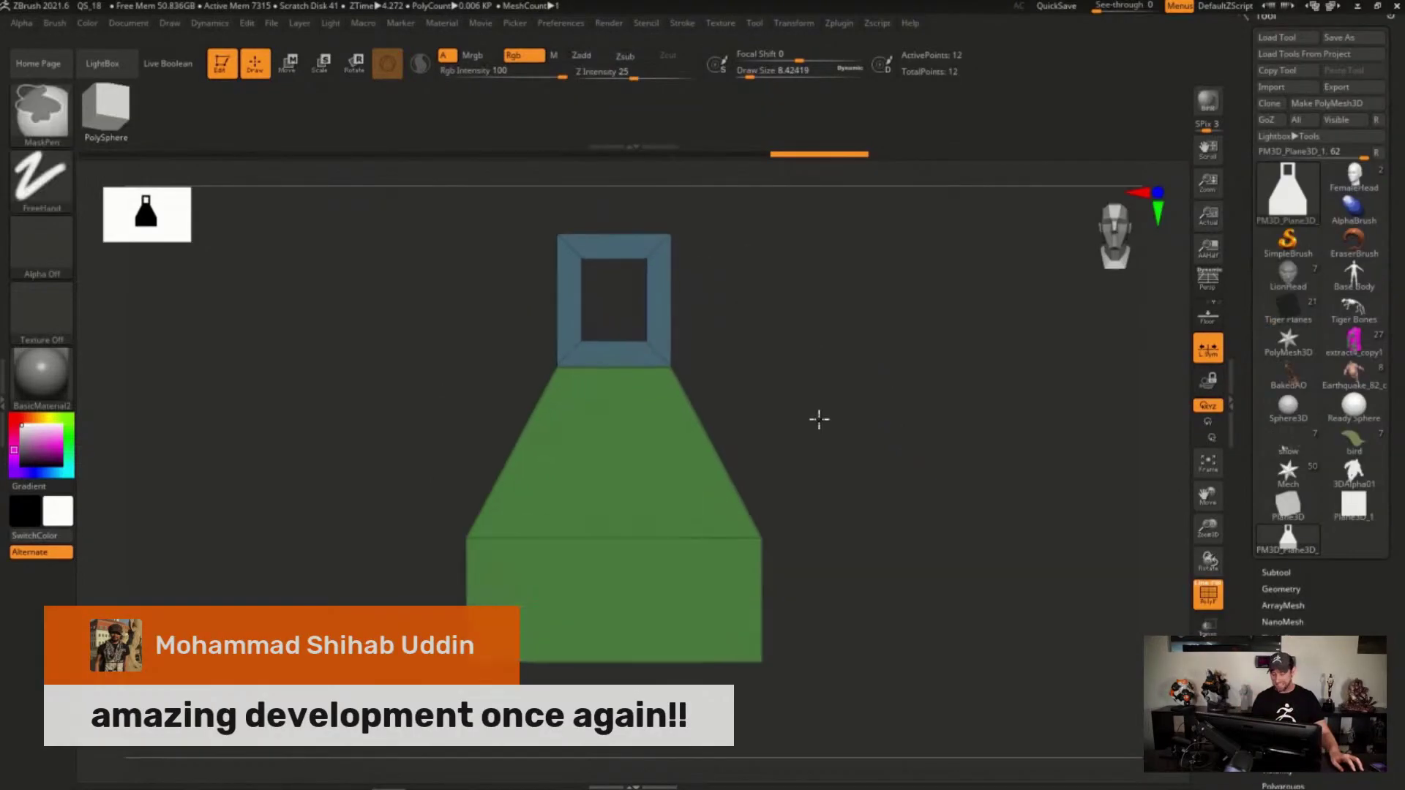
Insert an edge loop across the bottle-shaped plane's base and widen the part below it into a flared foot.
key("space")
left_click(752, 401)
left_click(762, 602)
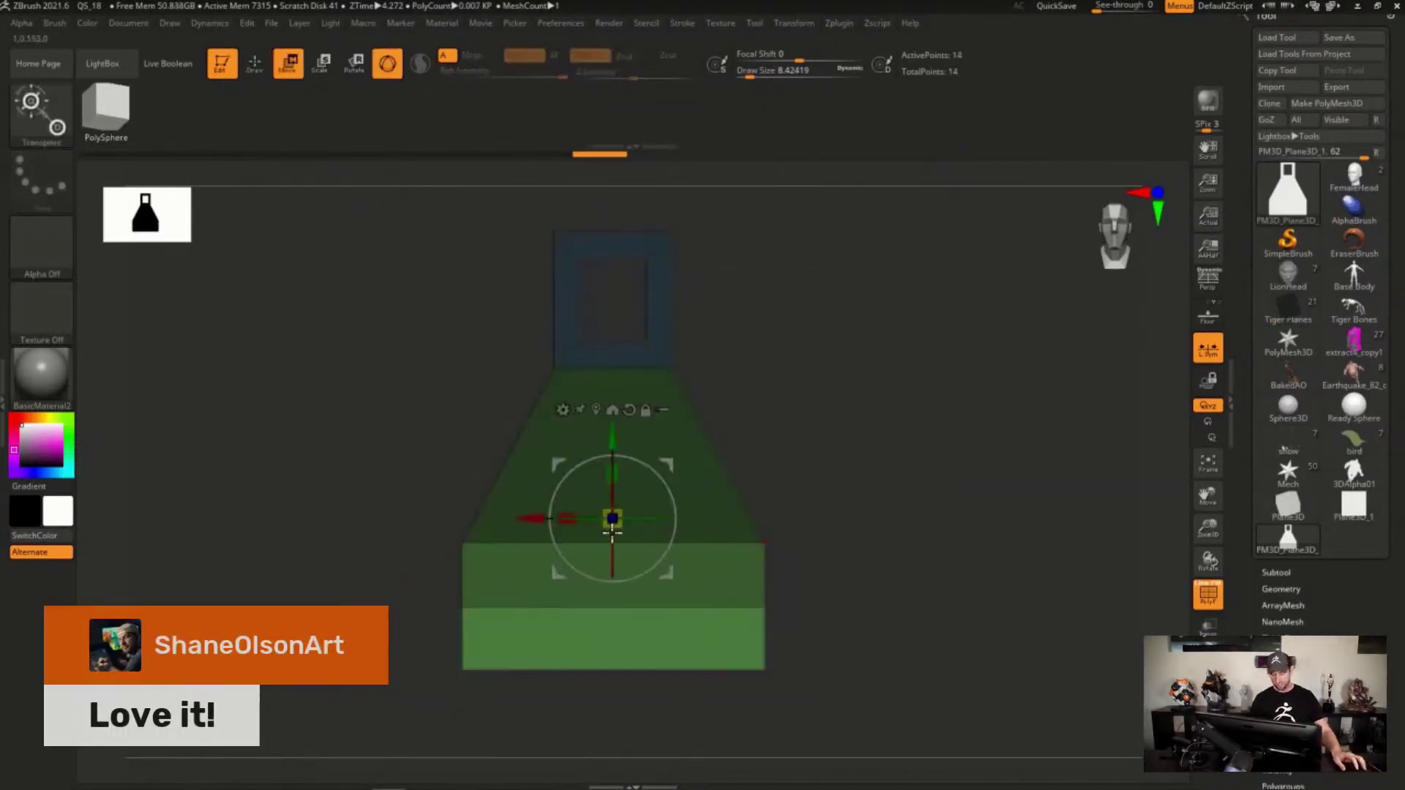
left_click_drag(534, 517, 511, 511)
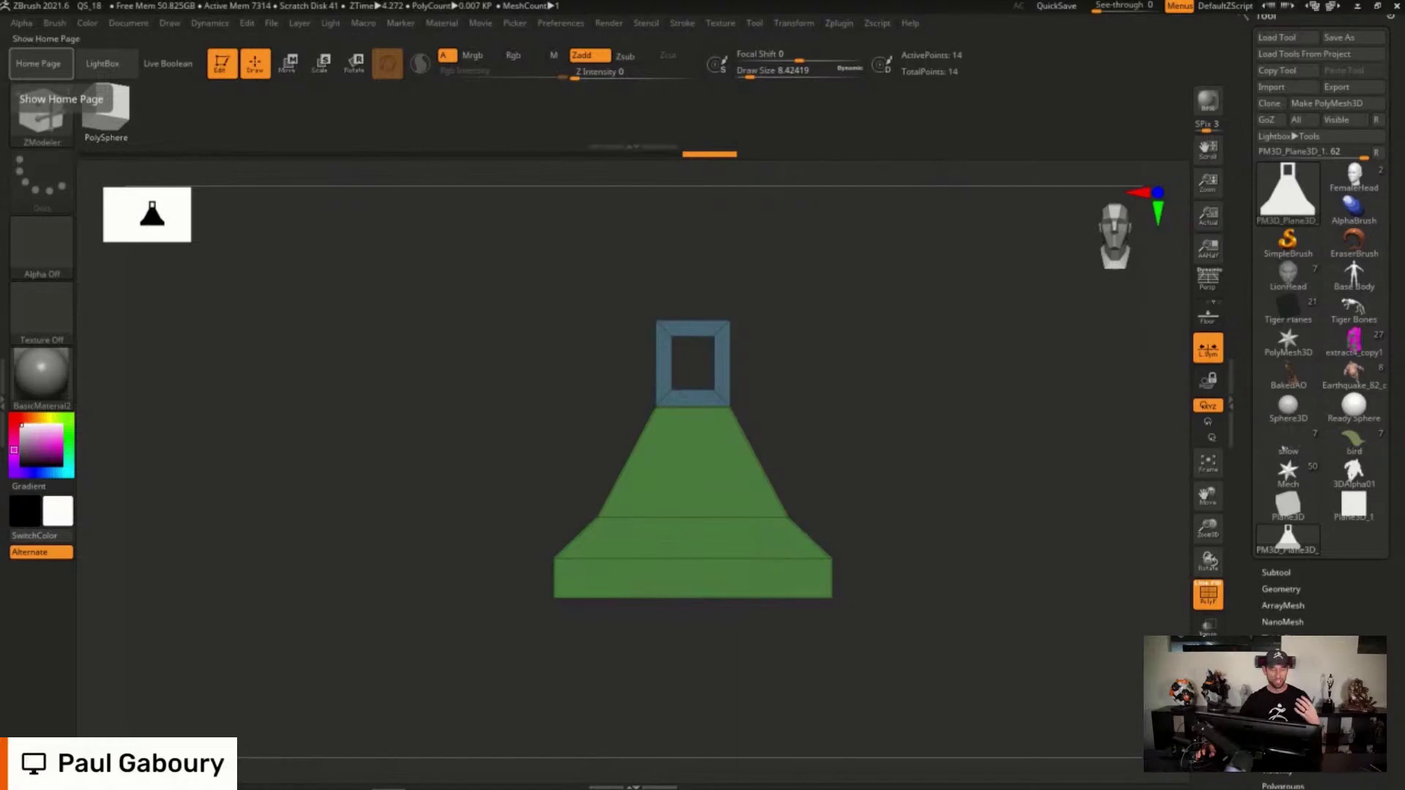
Add the flared bottle-shaped plane as a new profile in the ExtrudeProfile brush and switch to the LionHead tool.
key("b")
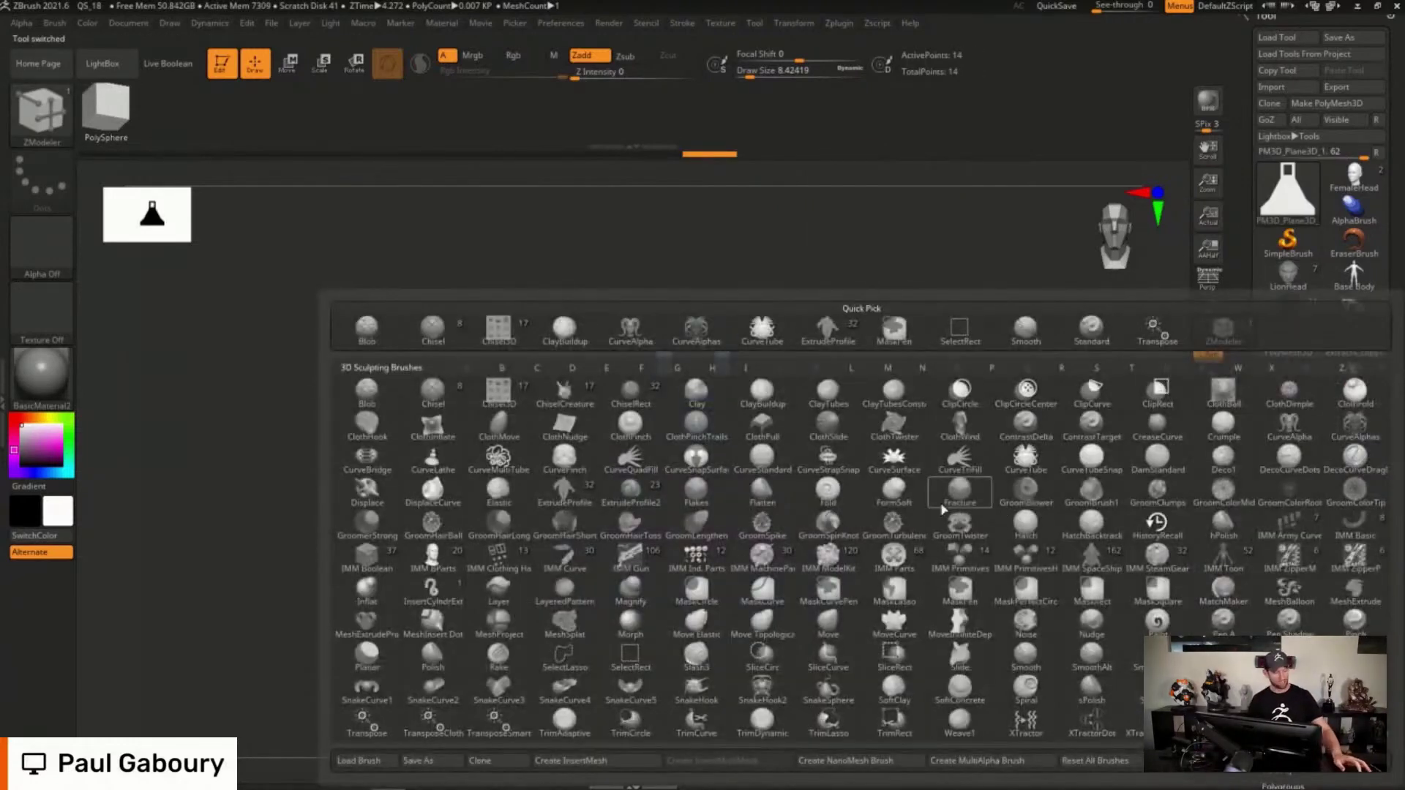
left_click(662, 524)
left_click_drag(1090, 125, 480, 147)
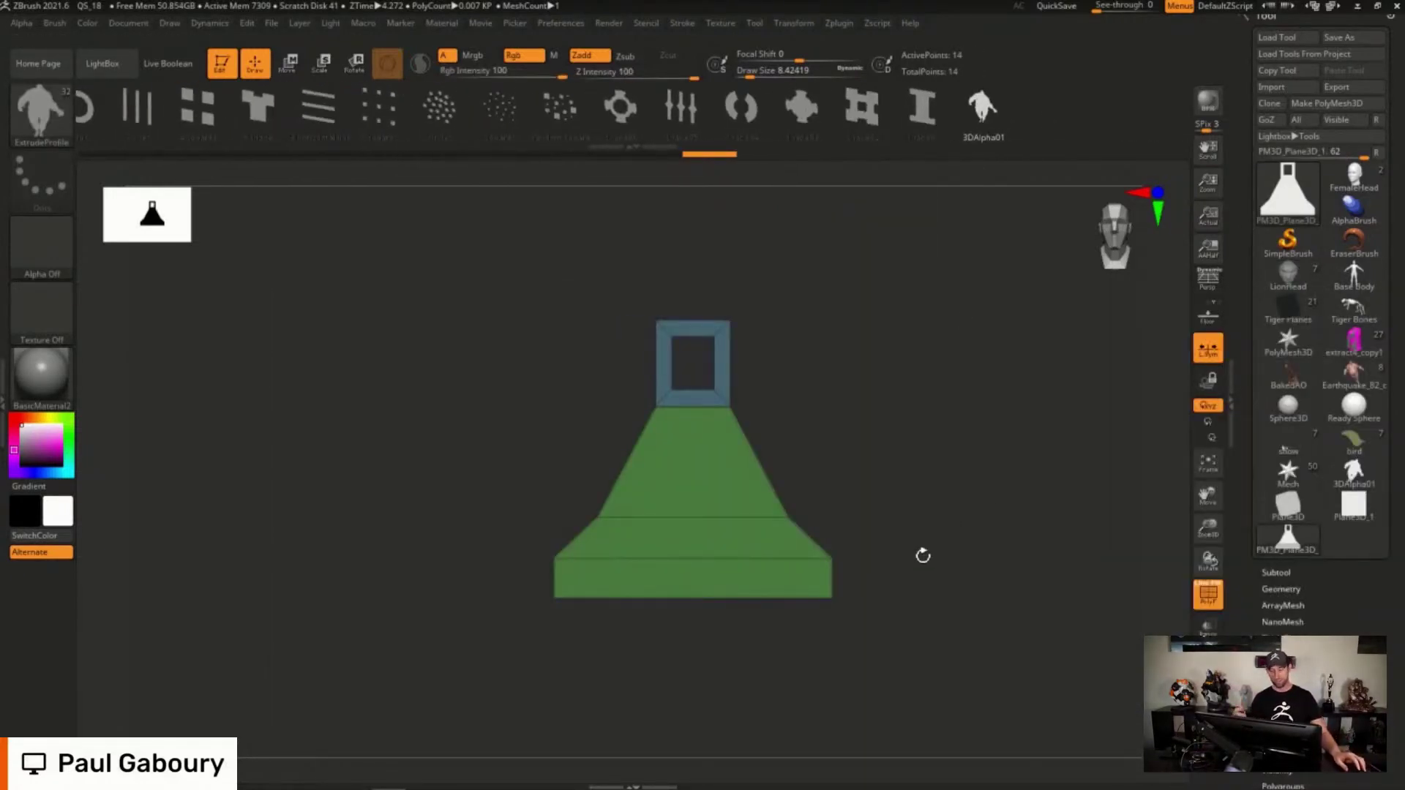
mouse_move(923, 556)
left_mouse_down("alt")
mouse_move(841, 446)
mouse_move(859, 392)
left_mouse_up("alt")
left_click(55, 24)
left_click(95, 412)
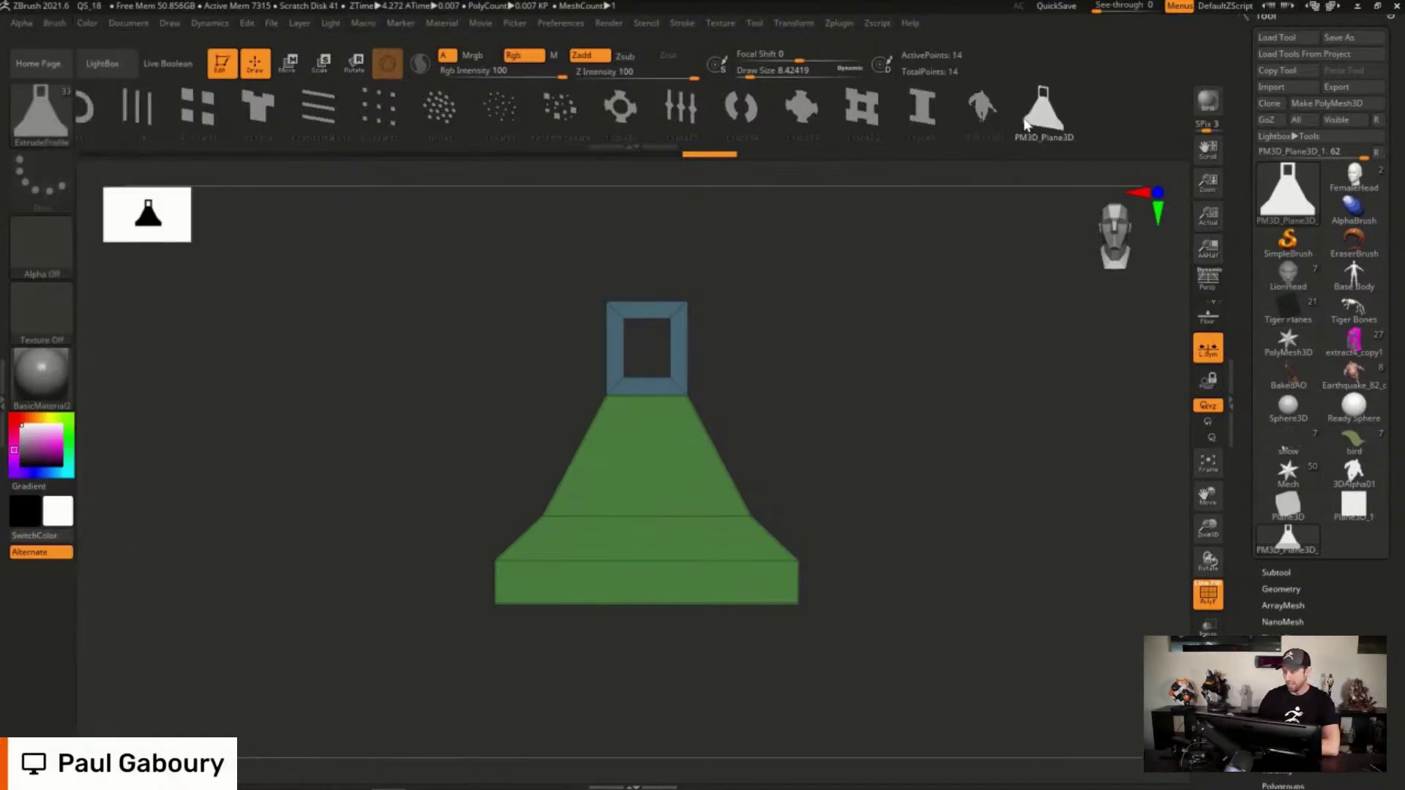
left_click(1288, 276)
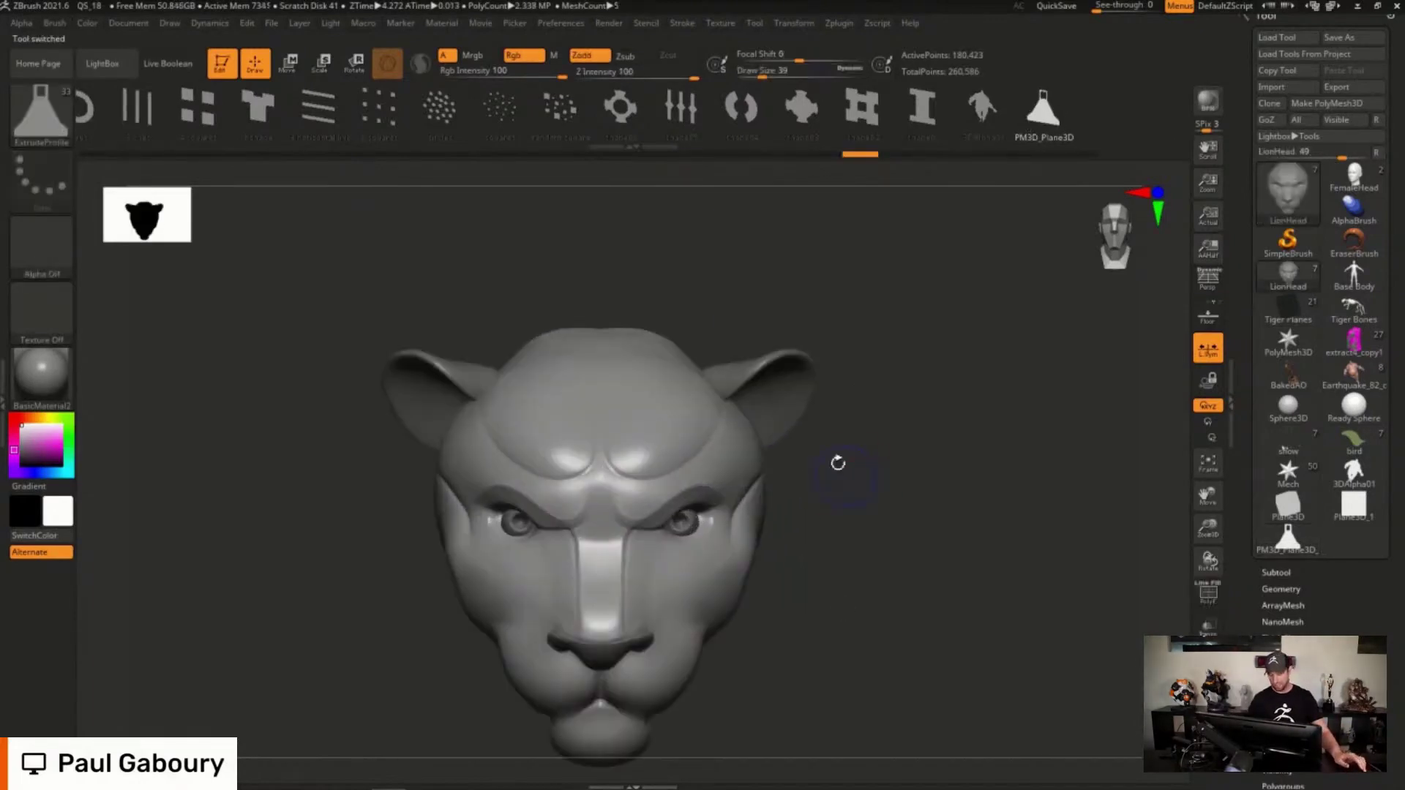
mouse_move(838, 463)
left_mouse_down()
mouse_move(872, 656)
mouse_move(749, 596)
mouse_move(1035, 542)
mouse_move(1000, 542)
mouse_move(1001, 480)
left_mouse_up()
key("shift+f")
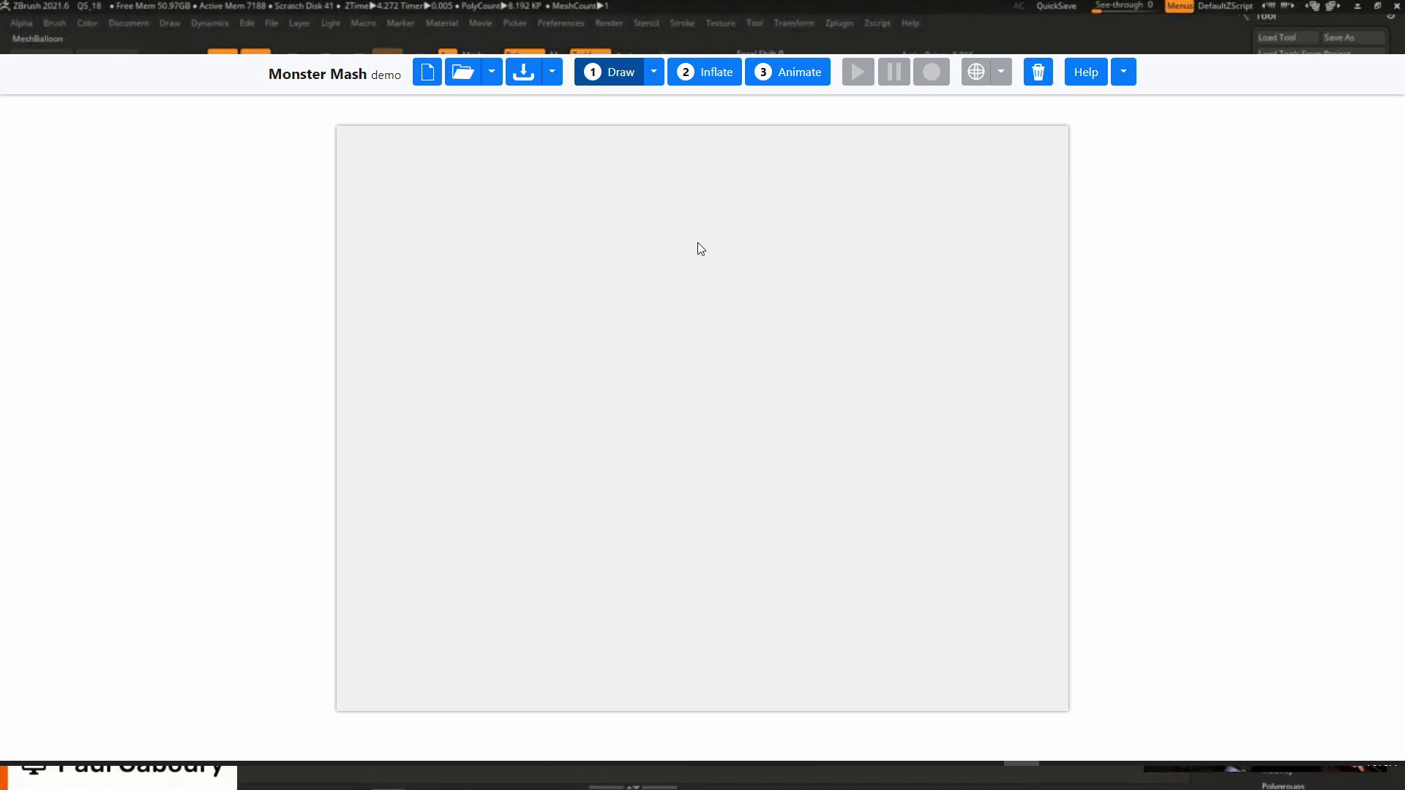
Sketch a closed three-lobed body outline in Monster Mash and inflate it into a 3D form.
left_click_drag(717, 251, 534, 249)
mouse_move(407, 460)
left_mouse_down()
mouse_move(884, 361)
mouse_move(718, 256)
left_mouse_up()
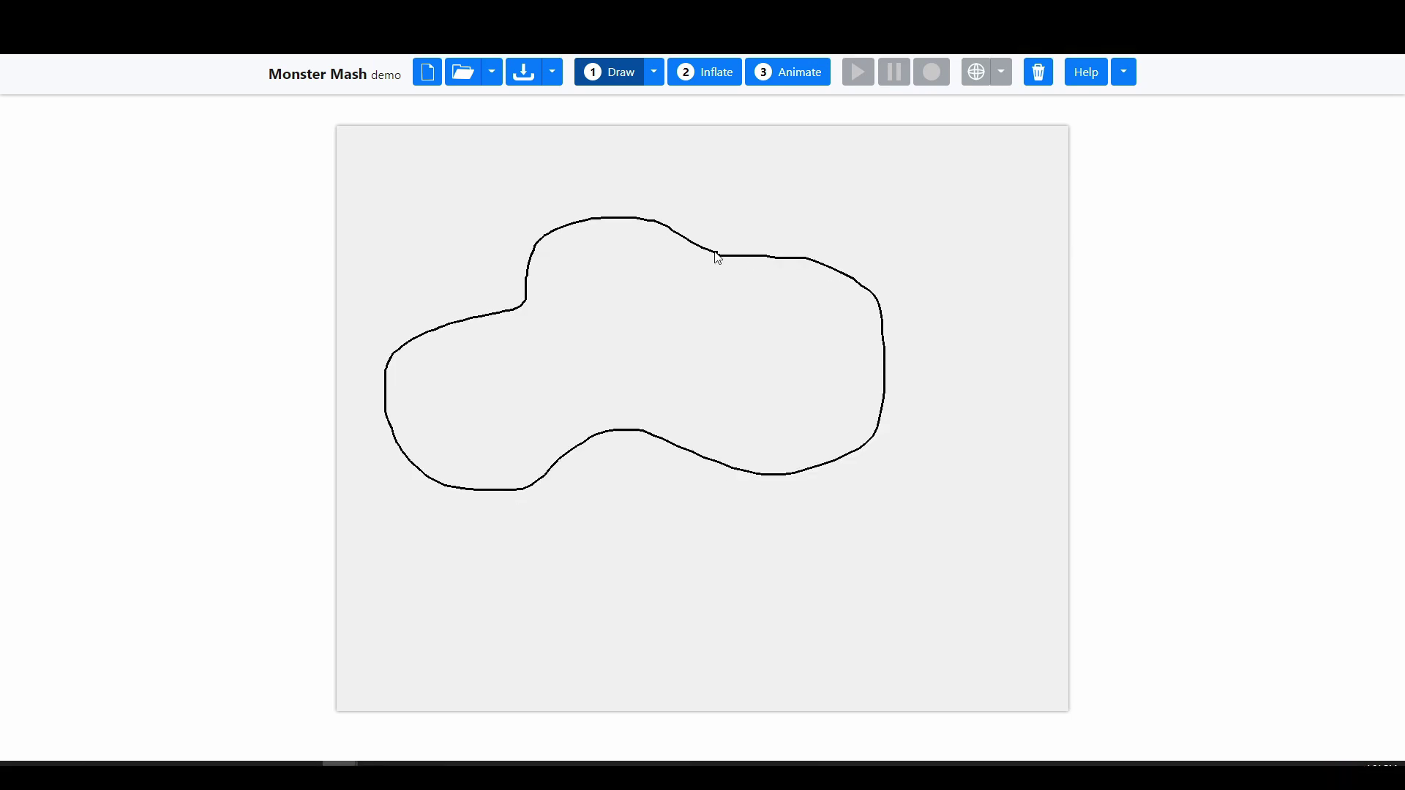
left_click(704, 73)
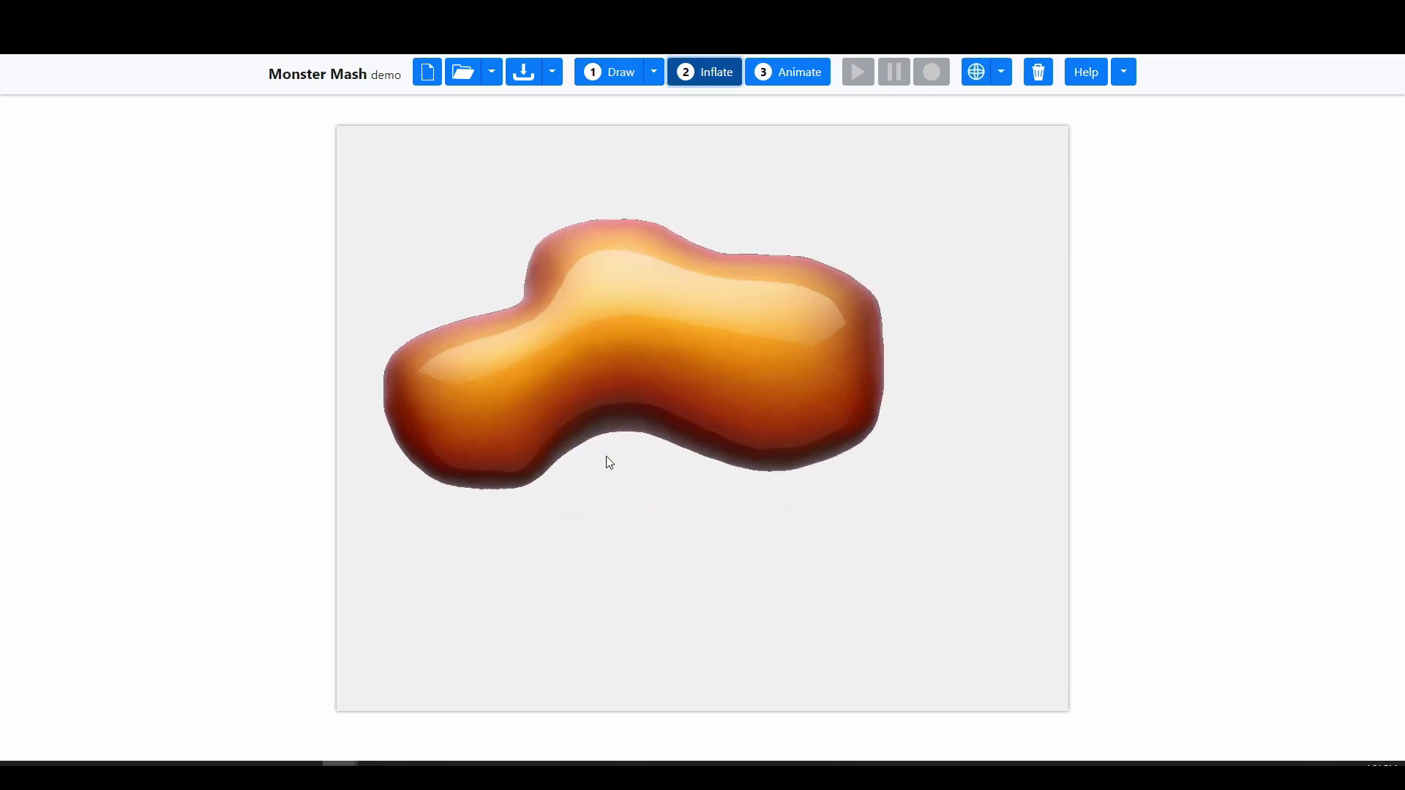
Place three animation pins on the inflated body and move the snout pin slightly to bend the form.
left_click(788, 72)
left_click(594, 341)
left_click(460, 401)
left_click(854, 387)
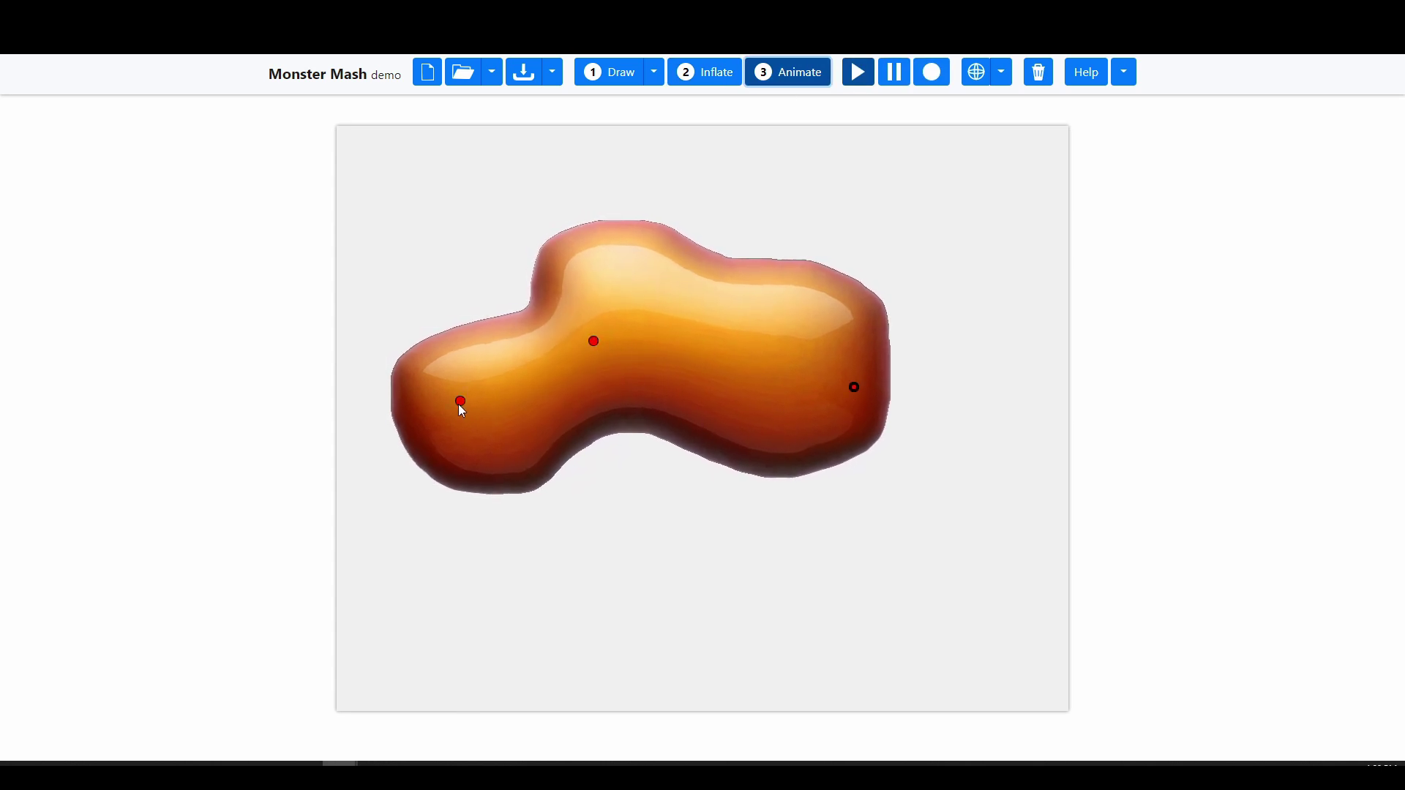
left_click_drag(459, 402, 455, 414)
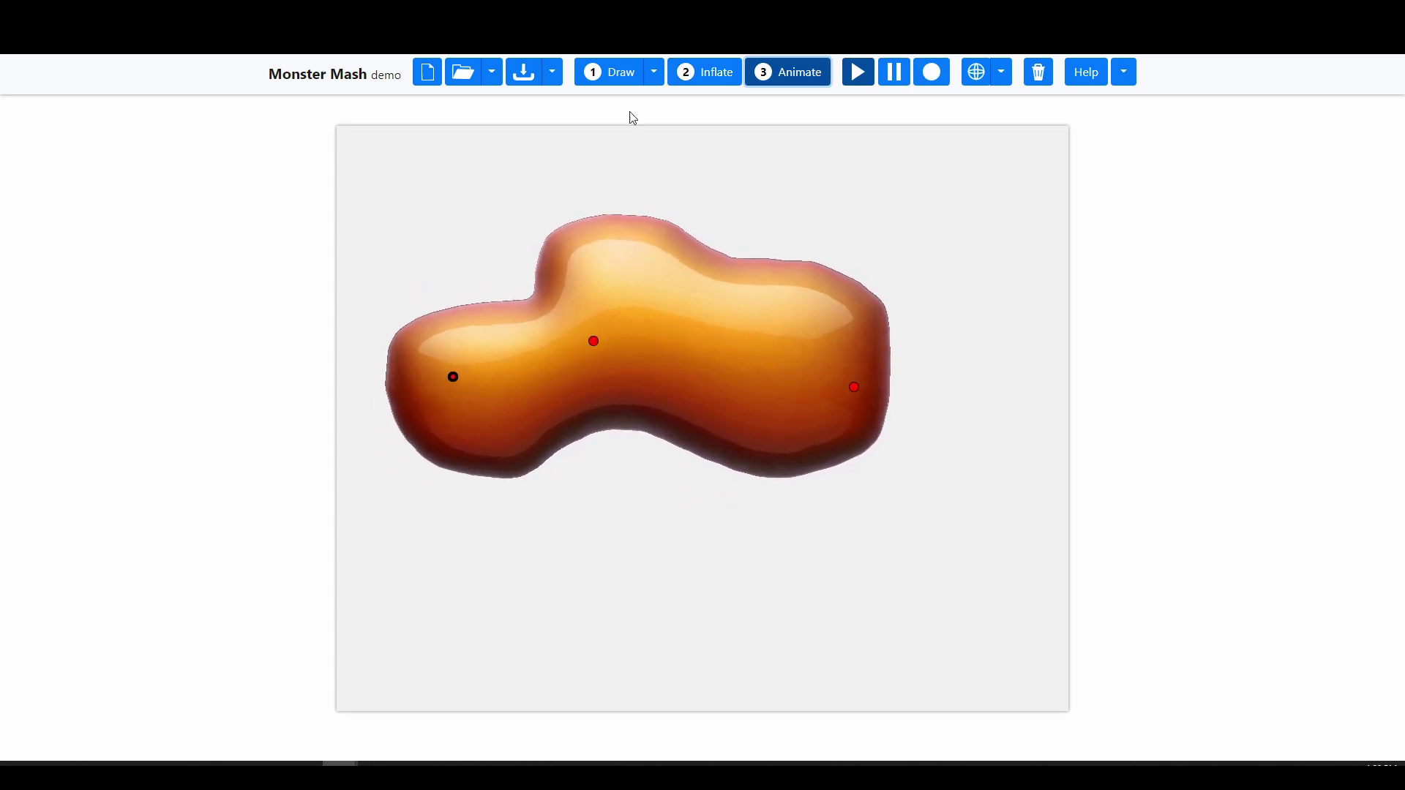
Draw two elongated leg outlines overlapping the underside of the body, one mid-body and one at the rear.
left_click(619, 72)
mouse_move(628, 419)
left_mouse_down()
mouse_move(702, 620)
mouse_move(621, 422)
left_mouse_up()
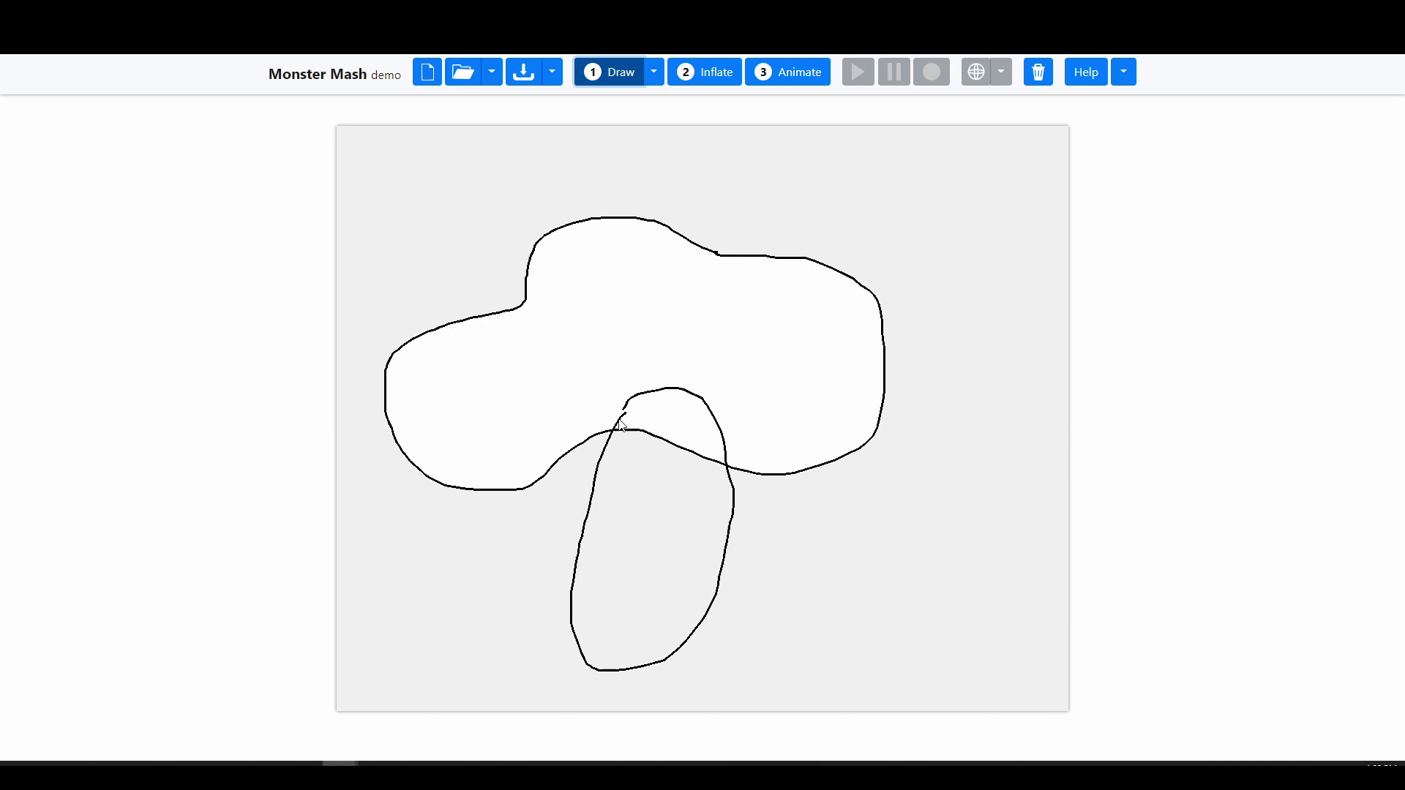
mouse_move(829, 413)
left_mouse_down()
mouse_move(911, 432)
mouse_move(833, 405)
left_mouse_up()
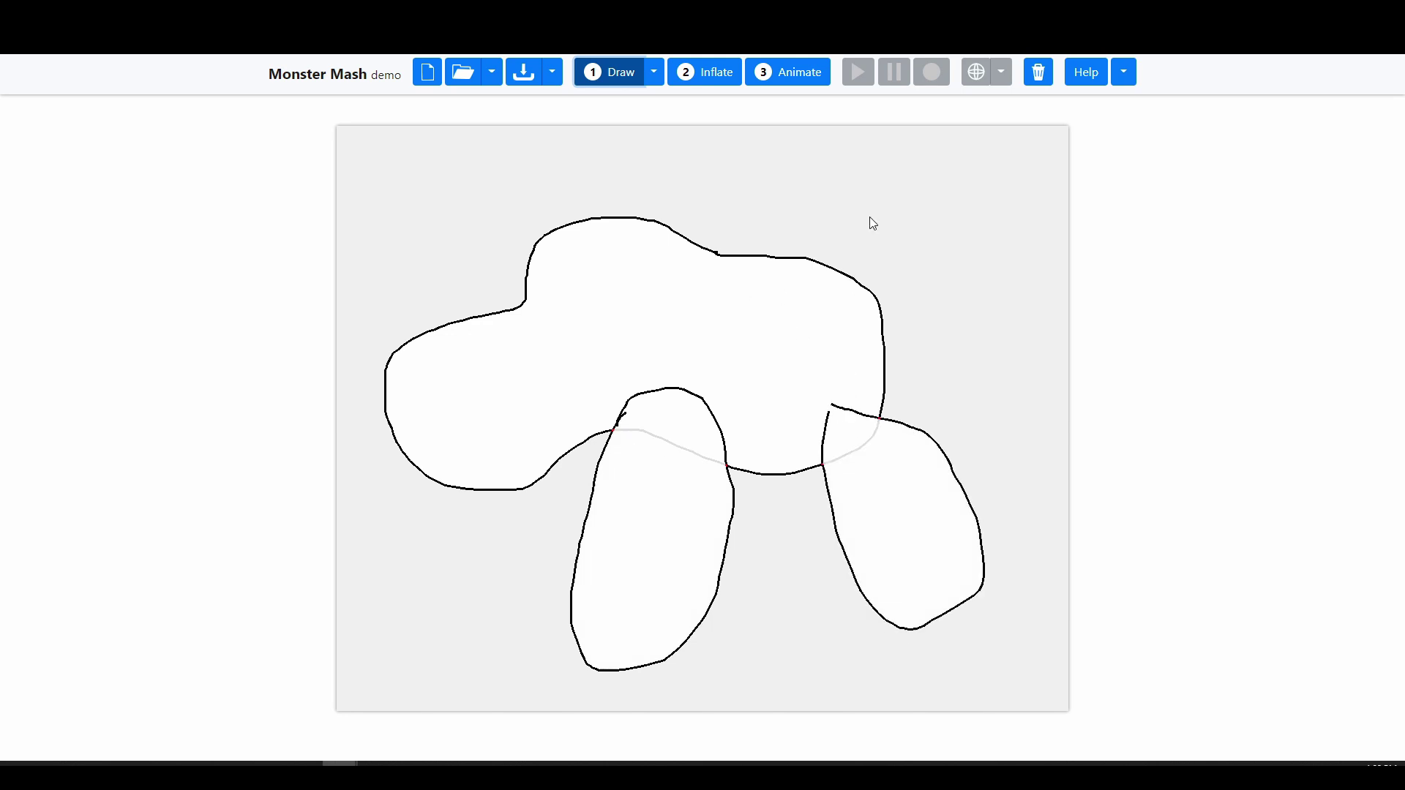
Inflate the body with its two legs, inspect it in 3D and set the drawing mode to Redraw.
key("2")
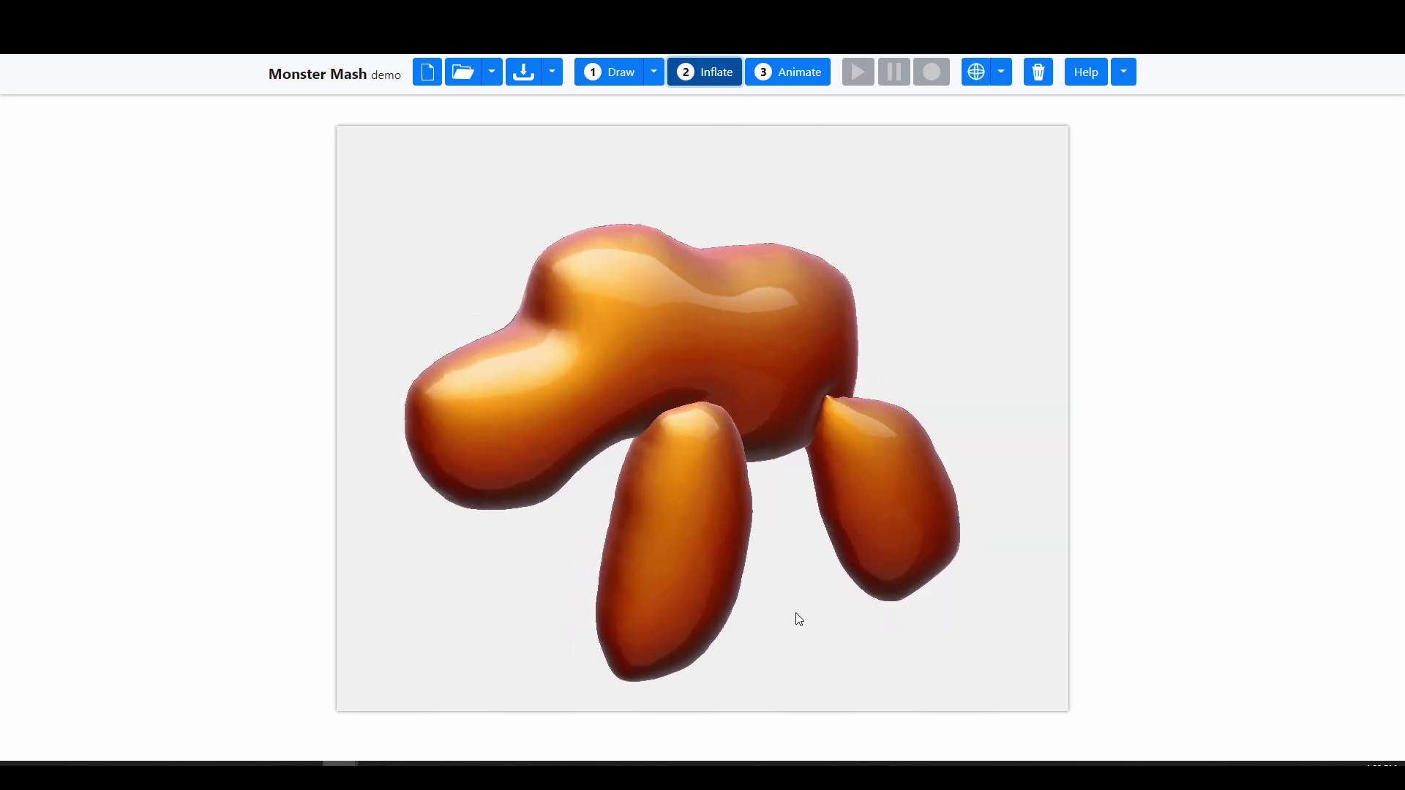
left_click_drag(799, 620, 656, 606)
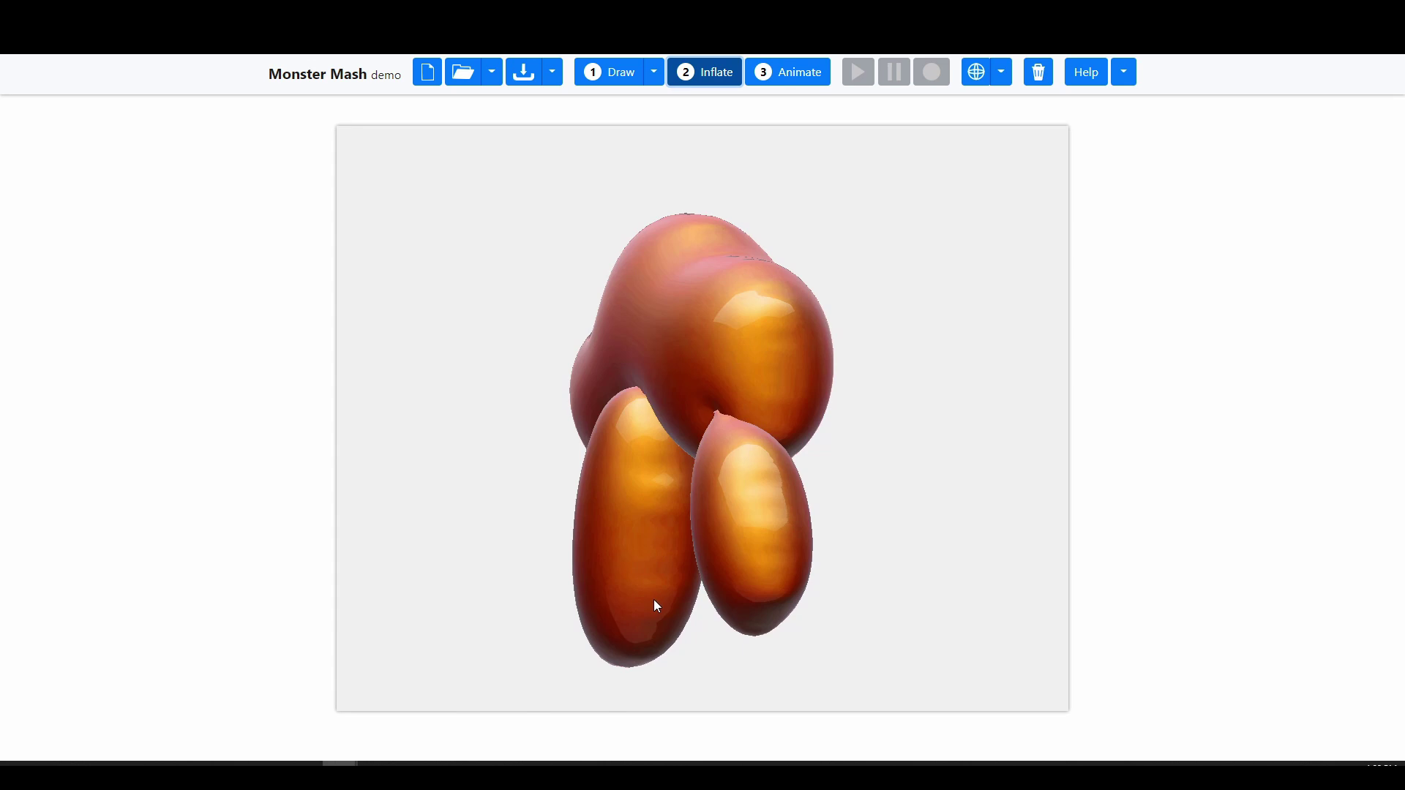
left_click(655, 73)
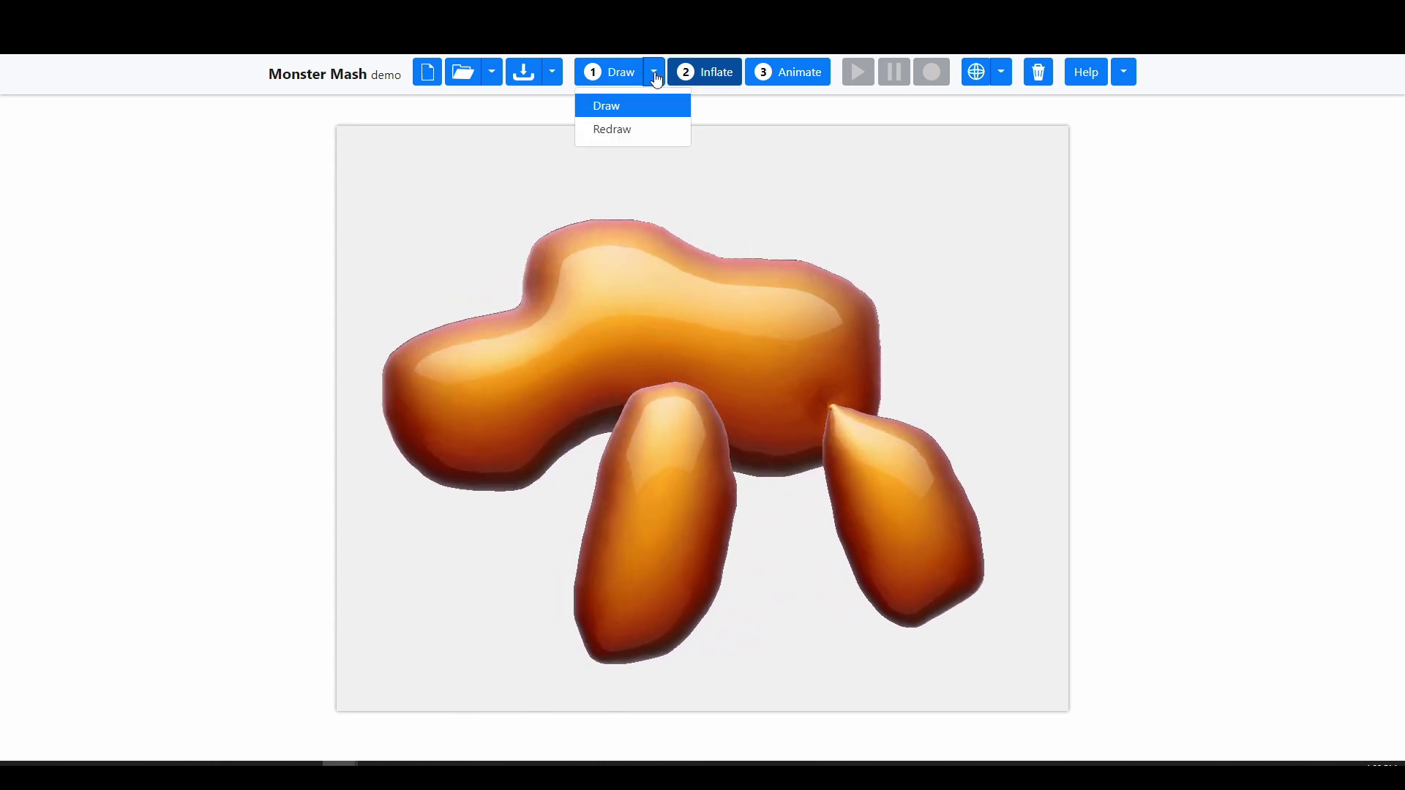
left_click(613, 129)
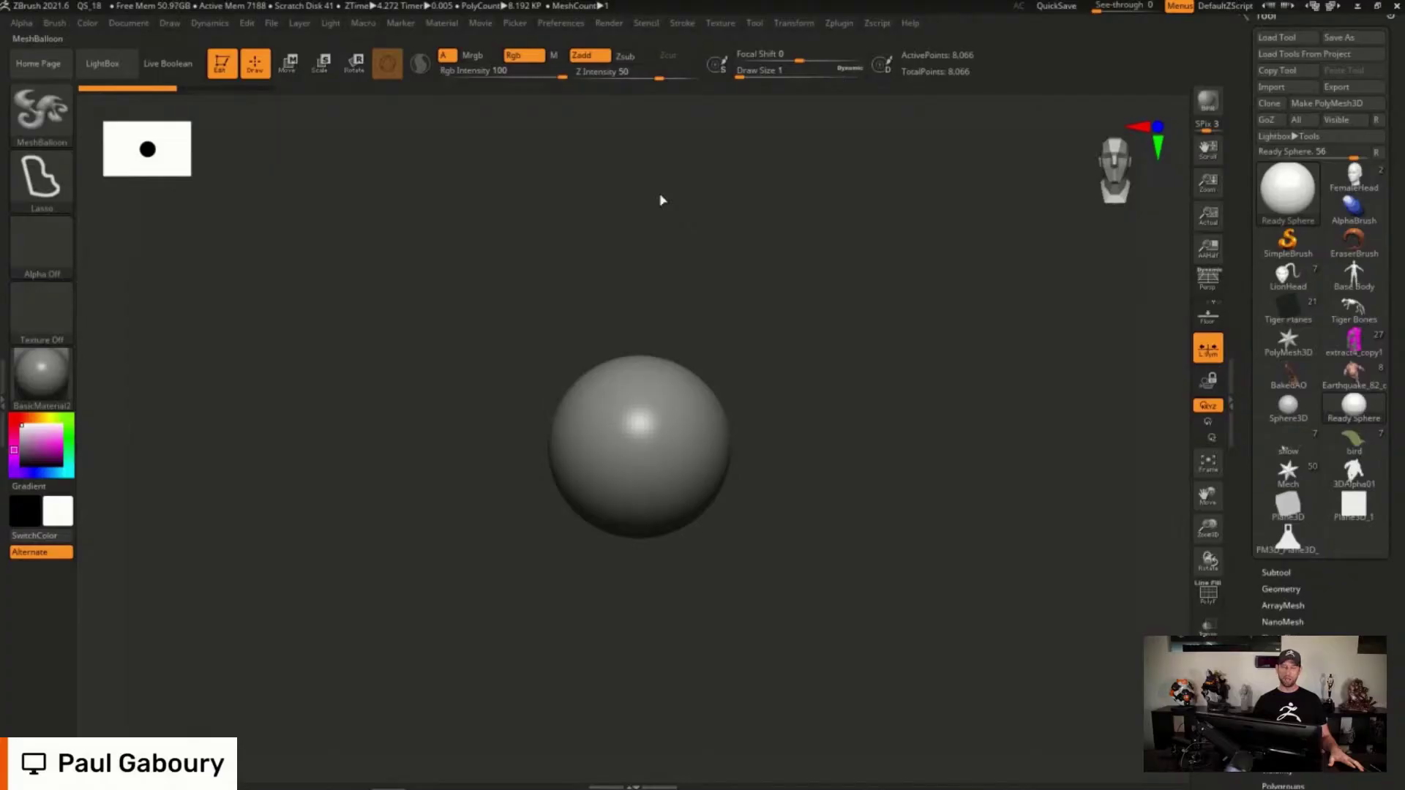
Return to ZBrush and grow inflated shapes on the Ready Sphere from lasso outlines with the MeshBalloon brush.
left_click_drag(800, 446, 810, 401, "alt")
mouse_move(720, 398)
left_mouse_down("ctrl")
mouse_move(564, 283)
mouse_move(339, 345)
mouse_move(366, 518)
mouse_move(603, 489)
mouse_move(953, 414)
mouse_move(778, 377)
mouse_move(730, 392)
left_mouse_up("ctrl")
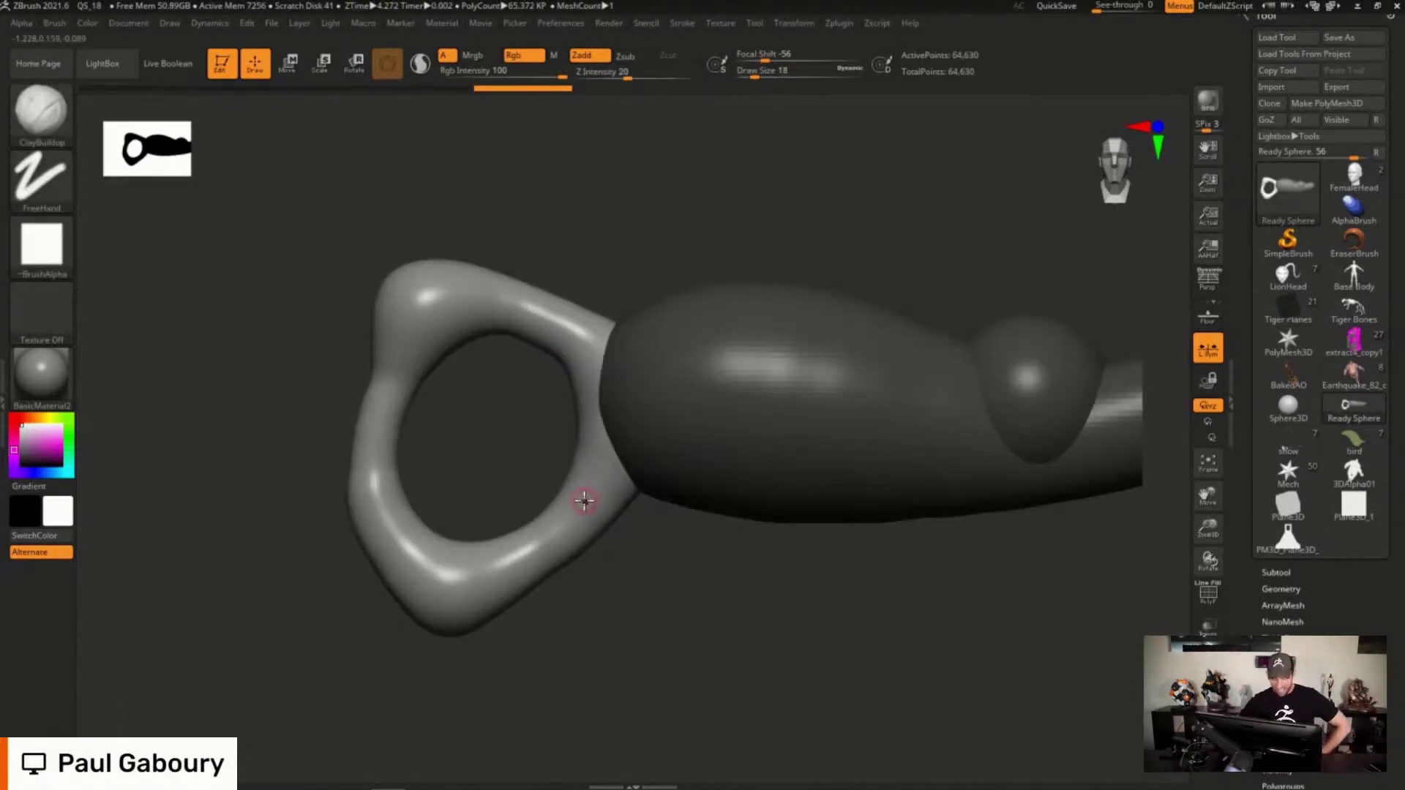
right_click_drag(778, 617, 765, 548, "ctrl")
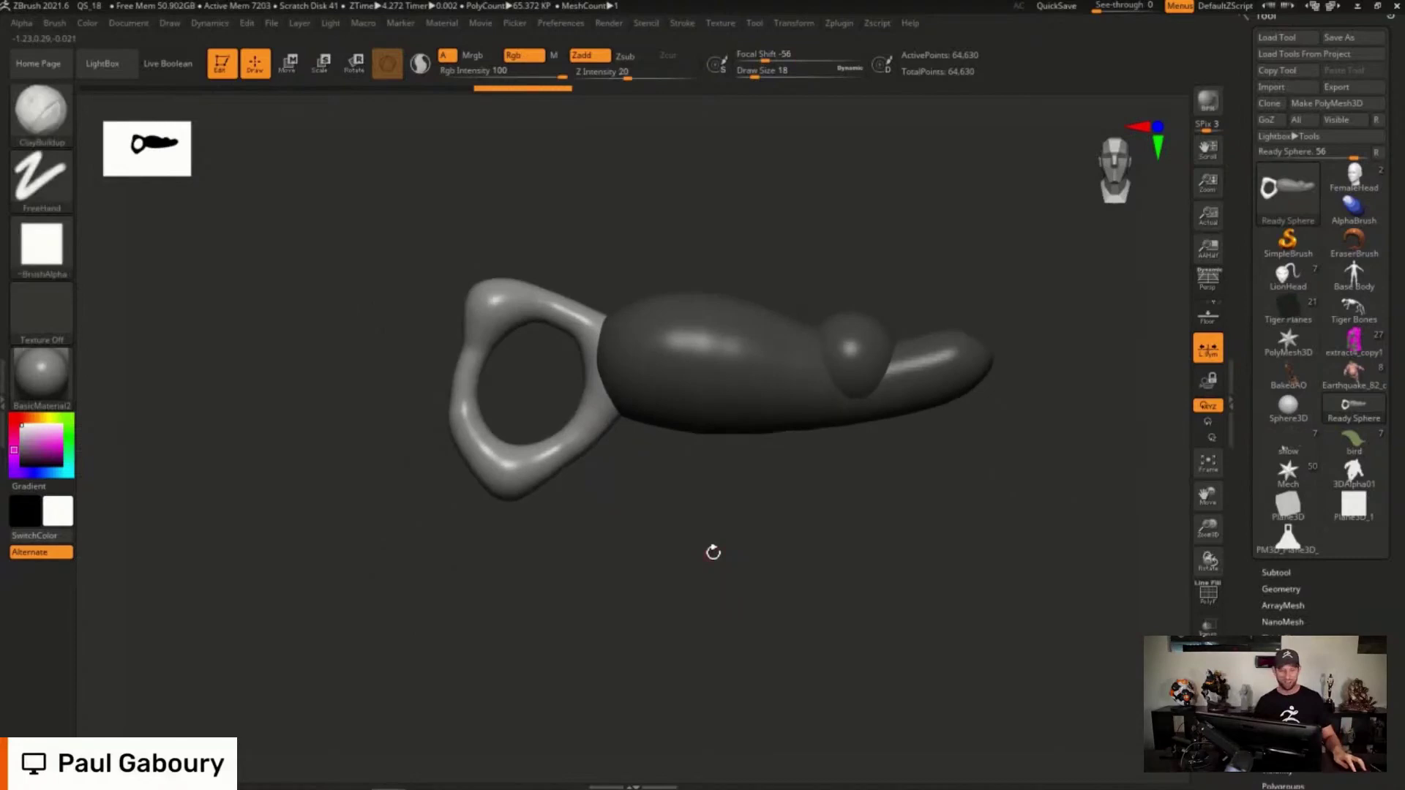
key("ctrl+shift")
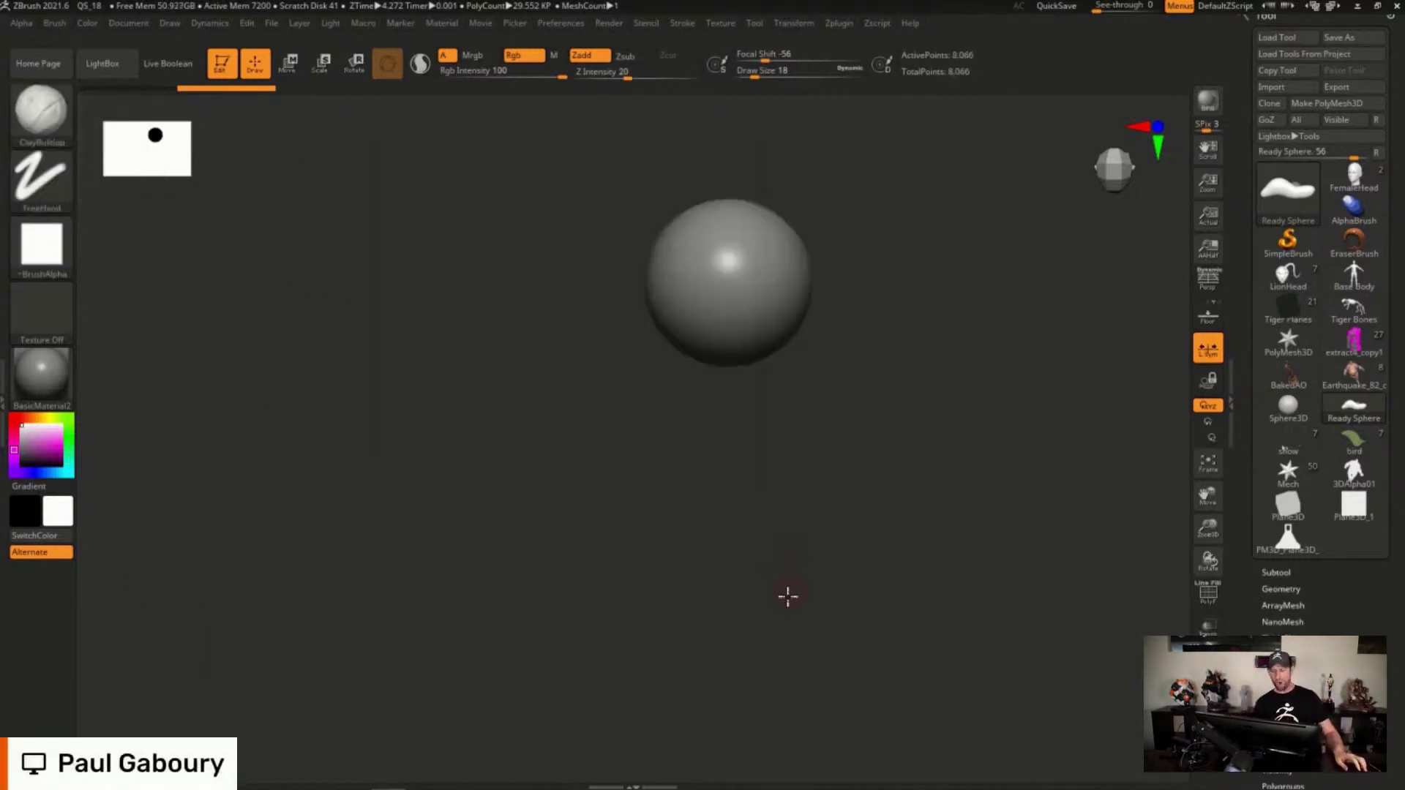
mouse_move(787, 595)
left_mouse_down()
mouse_move(800, 380)
mouse_move(827, 533)
left_mouse_up()
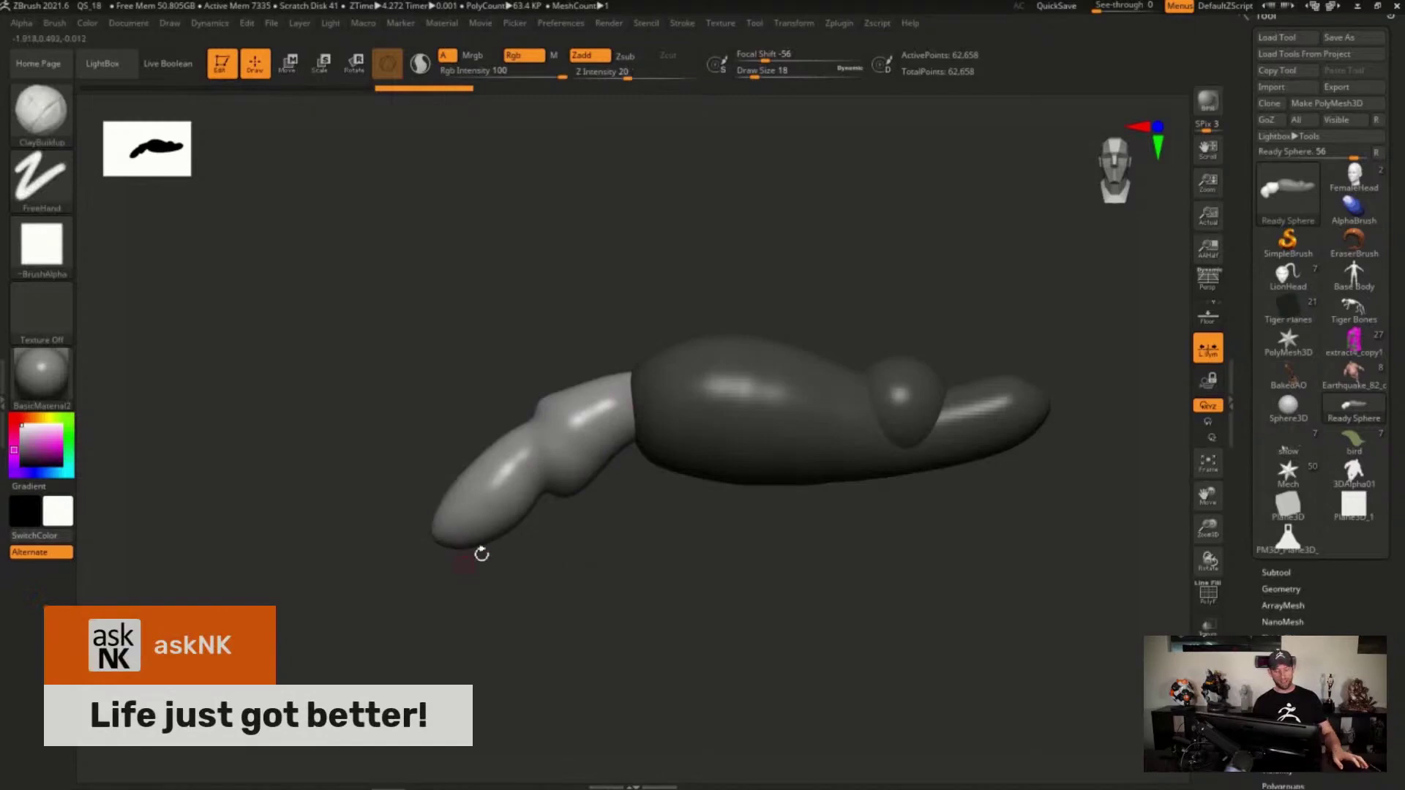
mouse_move(436, 513)
left_mouse_down("ctrl")
mouse_move(436, 652)
mouse_move(534, 553)
mouse_move(512, 482)
left_mouse_up("ctrl")
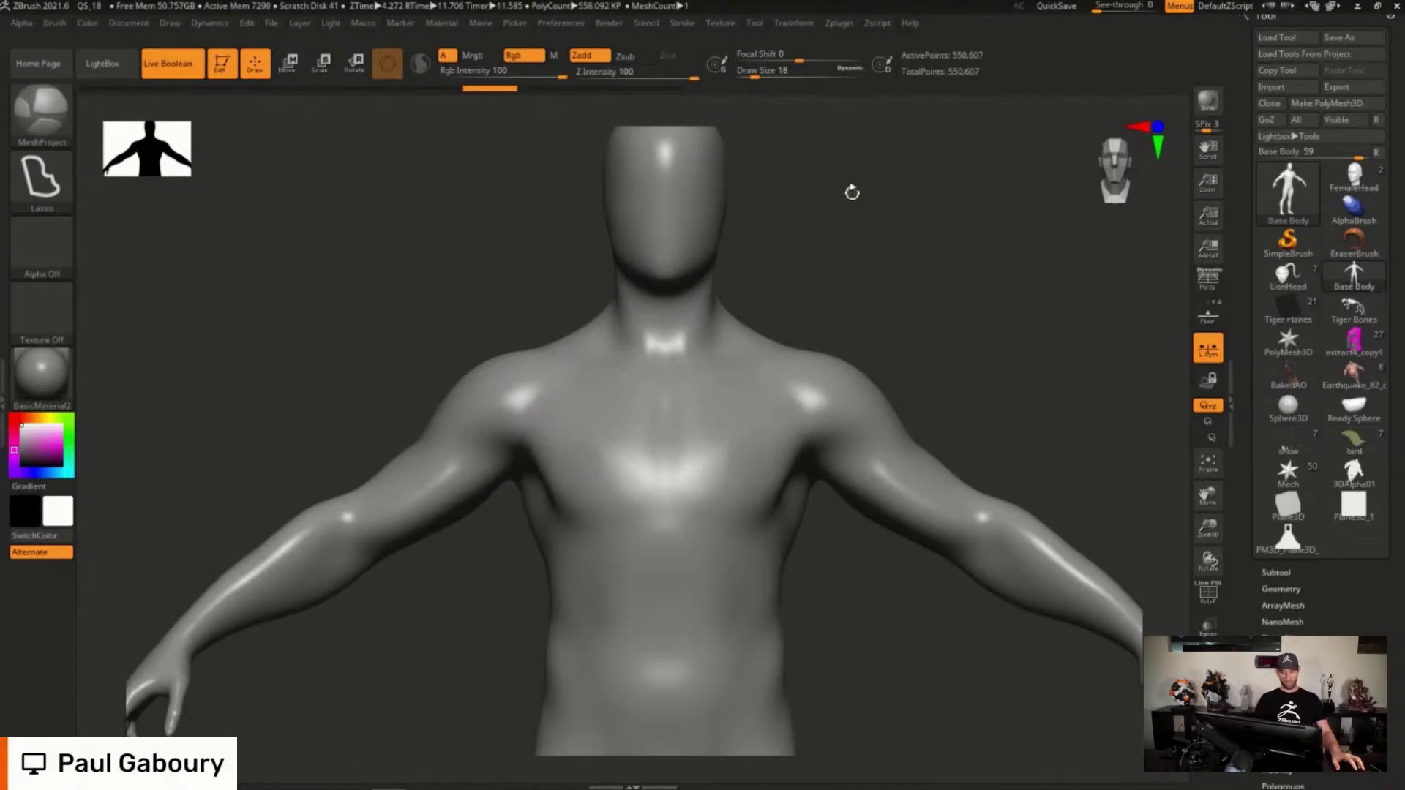
Turn off Live Boolean and draw a symmetrical polygonal plate outline across the Base Body's chest with the MeshProject brush.
mouse_move(757, 440)
right_mouse_down("alt")
mouse_move(759, 476)
mouse_move(733, 433)
mouse_move(798, 431)
right_mouse_up("alt")
left_click(178, 66)
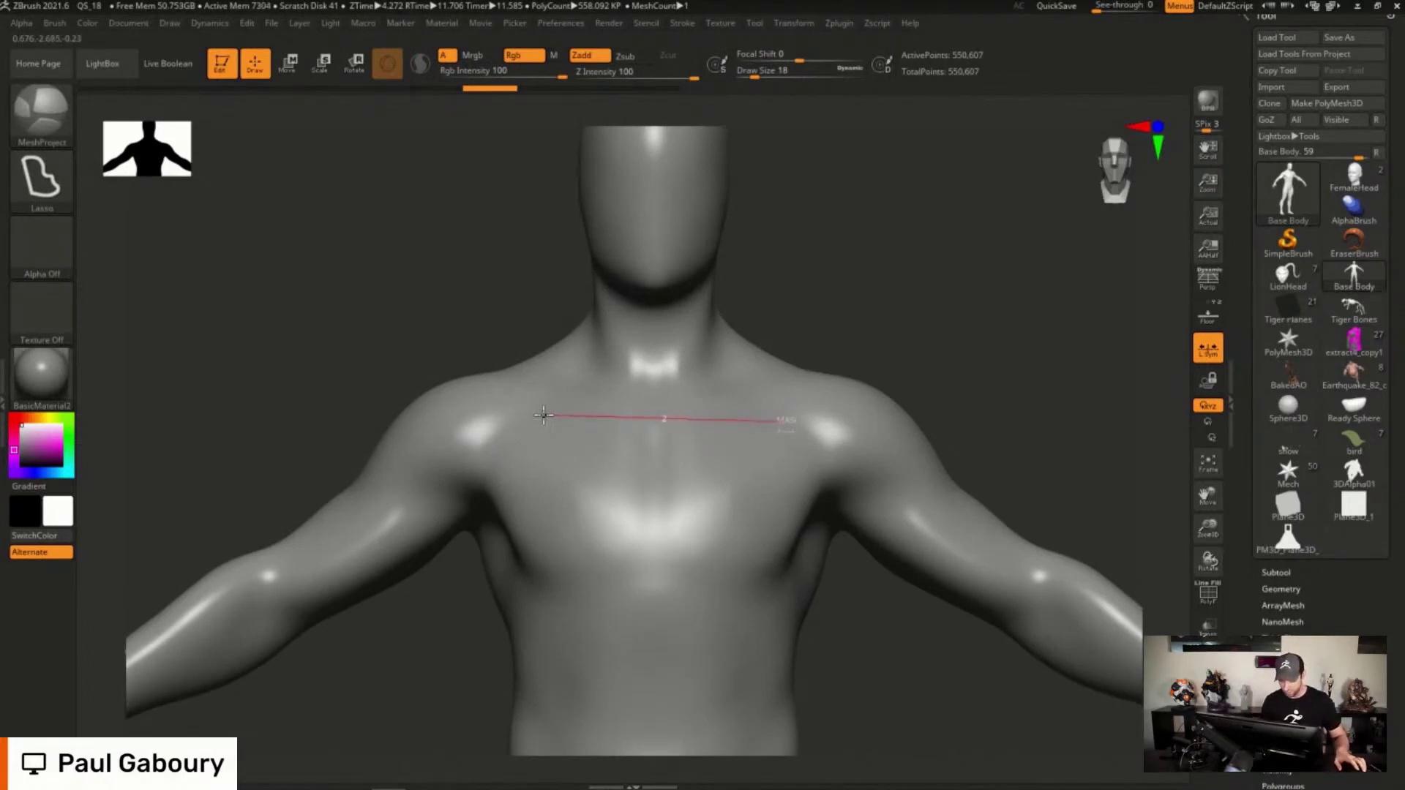
left_click_drag(492, 472, 490, 471)
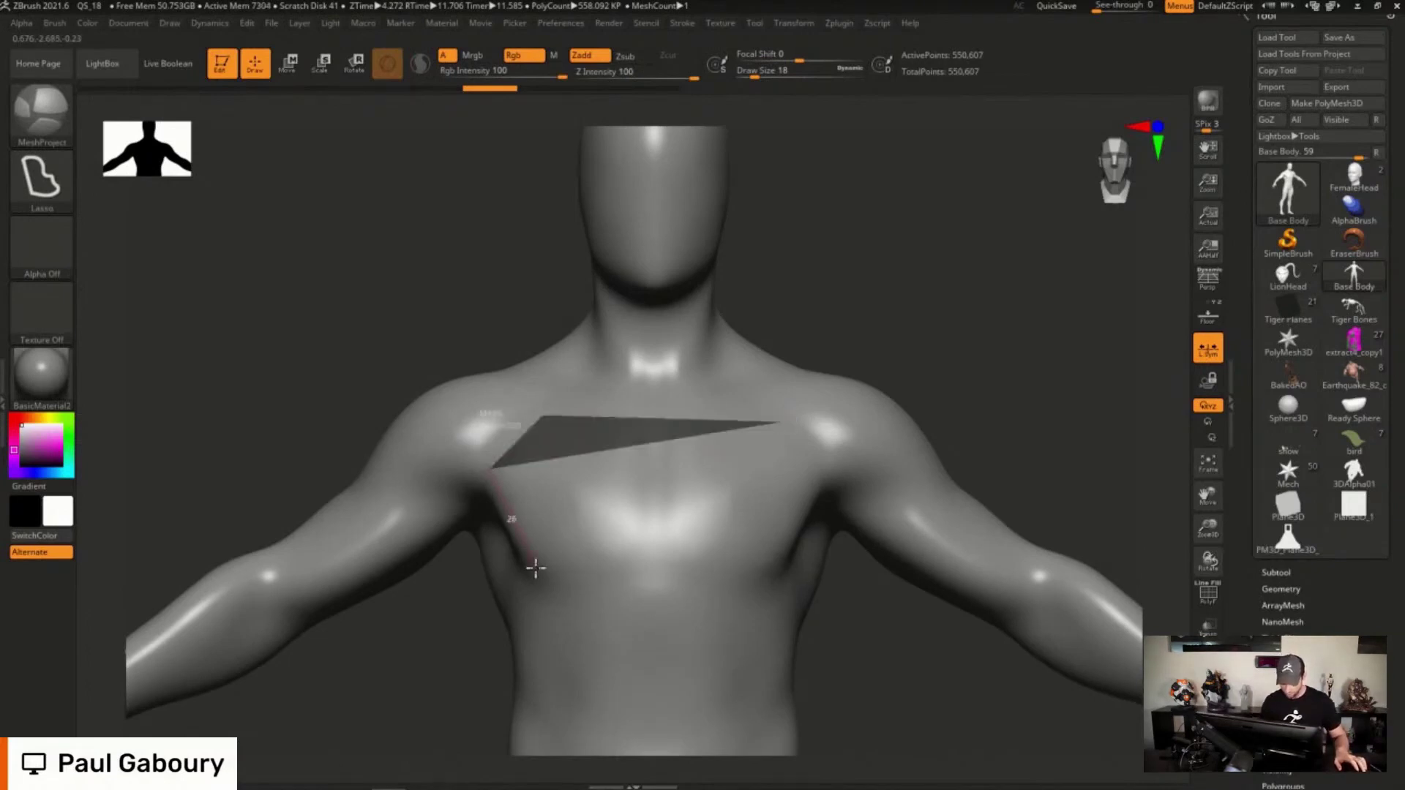
left_click_drag(535, 568, 644, 582)
left_click_drag(756, 580, 762, 577)
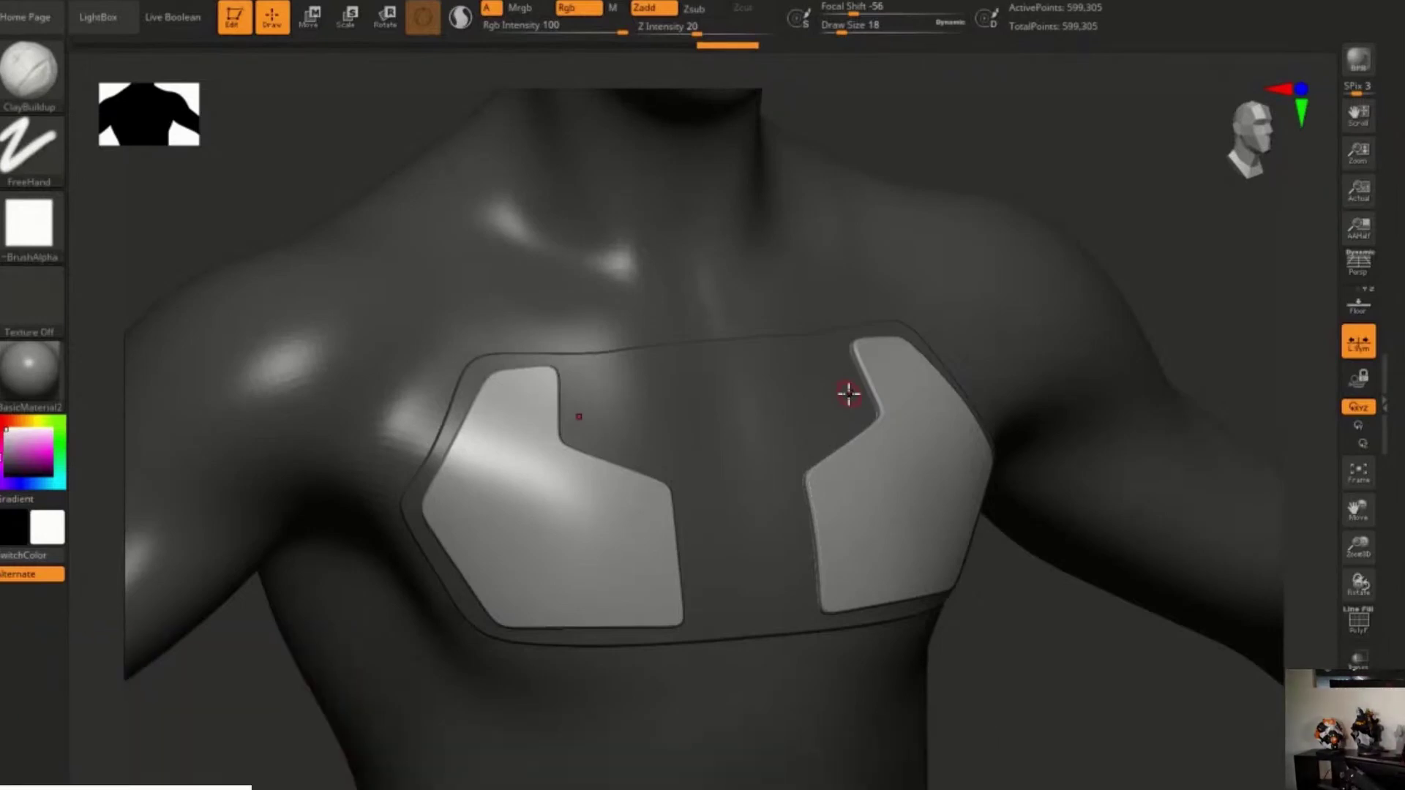
Try to project a small mirrored polygonal plate onto the inner upper chest with MeshProject, and undo it.
key("ctrl")
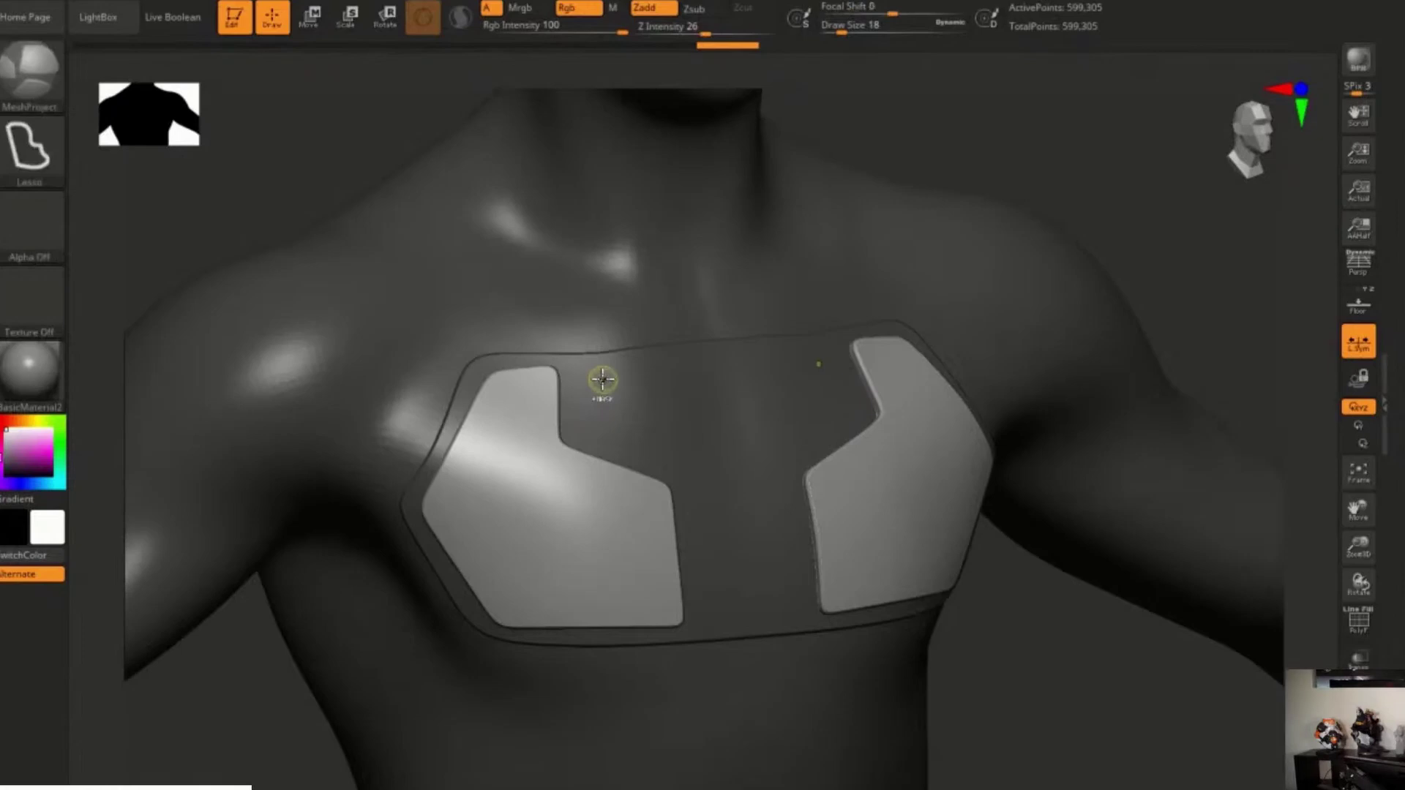
mouse_move(573, 397)
left_mouse_down("ctrl")
mouse_move(519, 437)
mouse_move(572, 526)
mouse_move(744, 445)
left_mouse_up("ctrl")
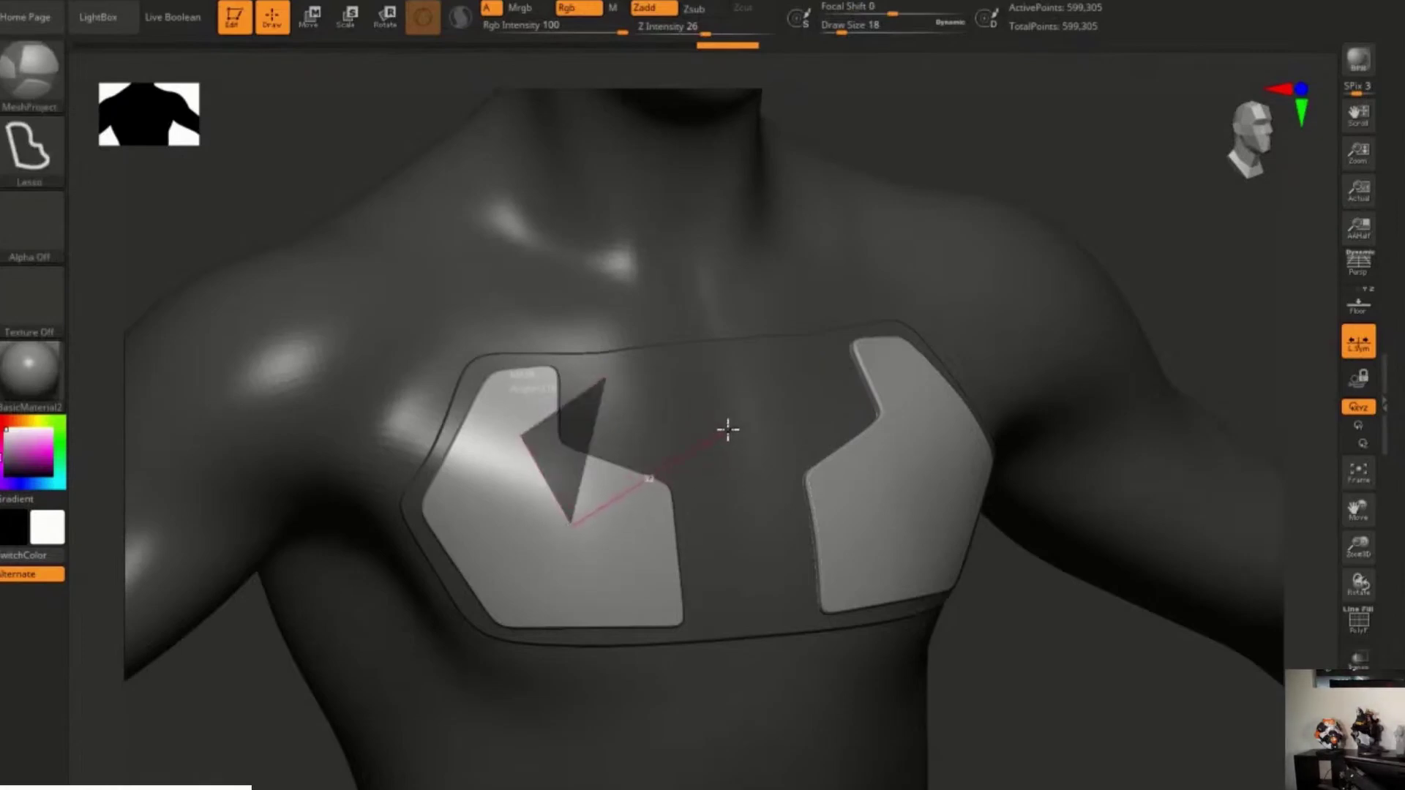
left_click(727, 424)
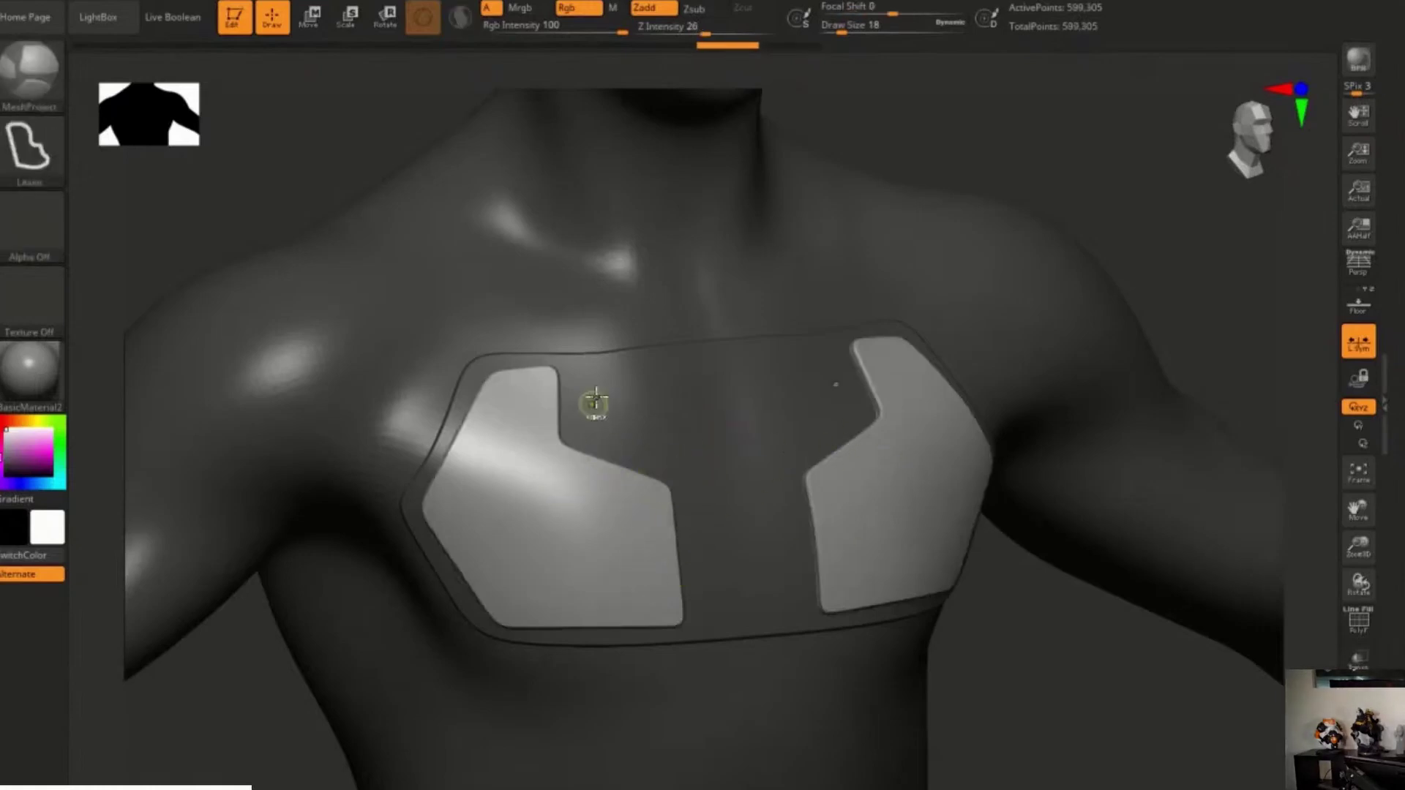
mouse_move(579, 416)
left_mouse_down("ctrl")
mouse_move(559, 459)
mouse_move(620, 498)
left_mouse_up("ctrl")
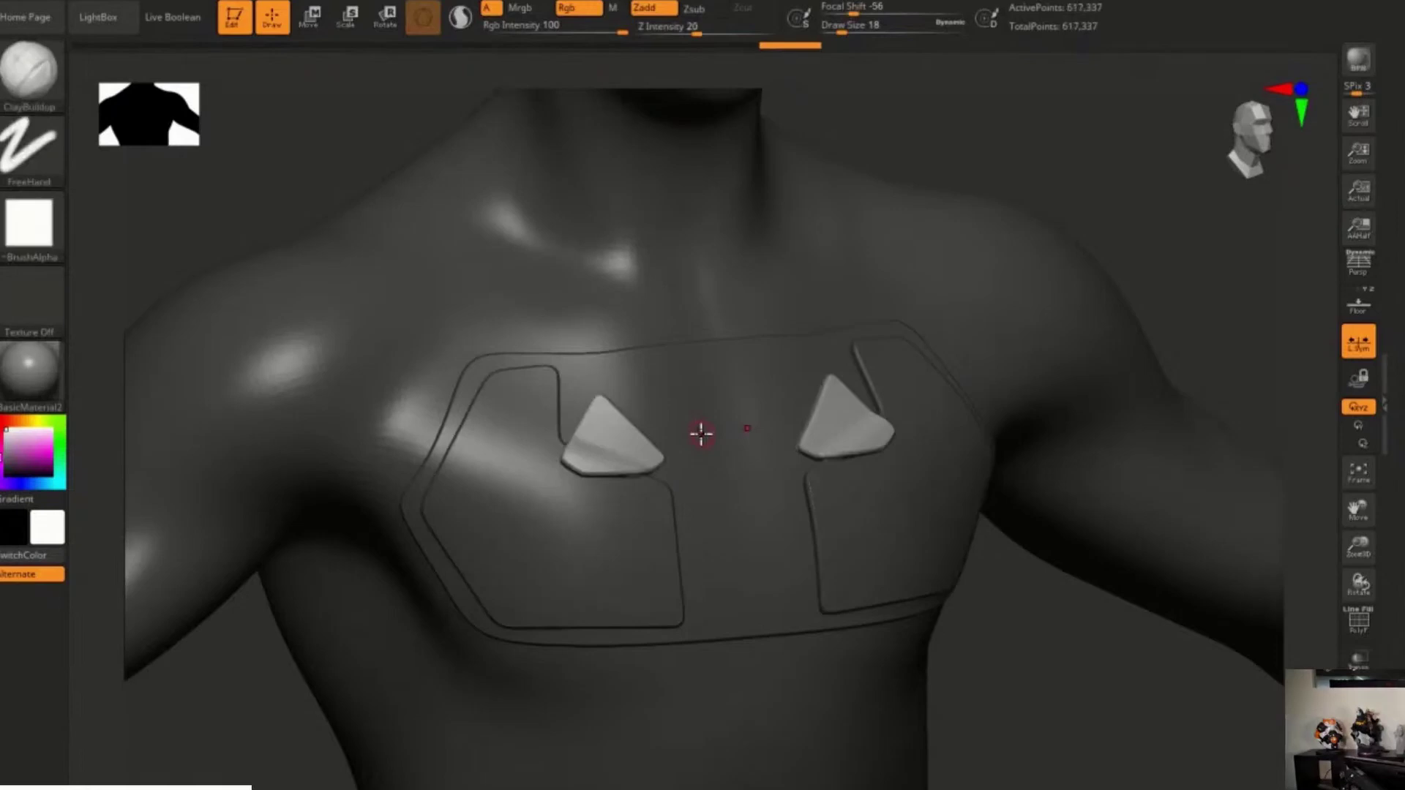
key("ctrl+z")
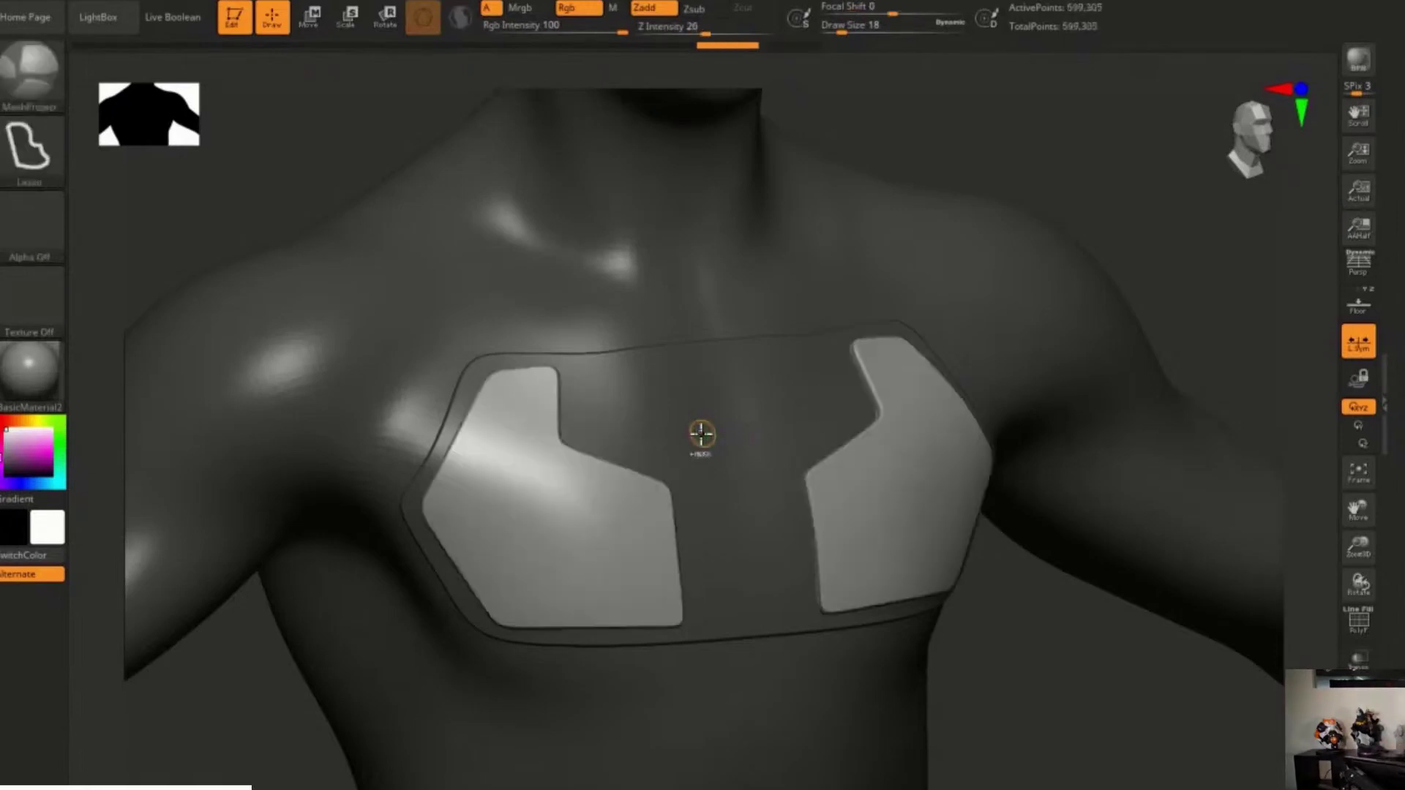
Draw a polygonal inset outline inside the mirrored chest panels with the MeshProject brush.
mouse_move(651, 503)
left_mouse_down("ctrl")
mouse_move(548, 457)
mouse_move(464, 480)
mouse_move(459, 539)
left_mouse_up("ctrl")
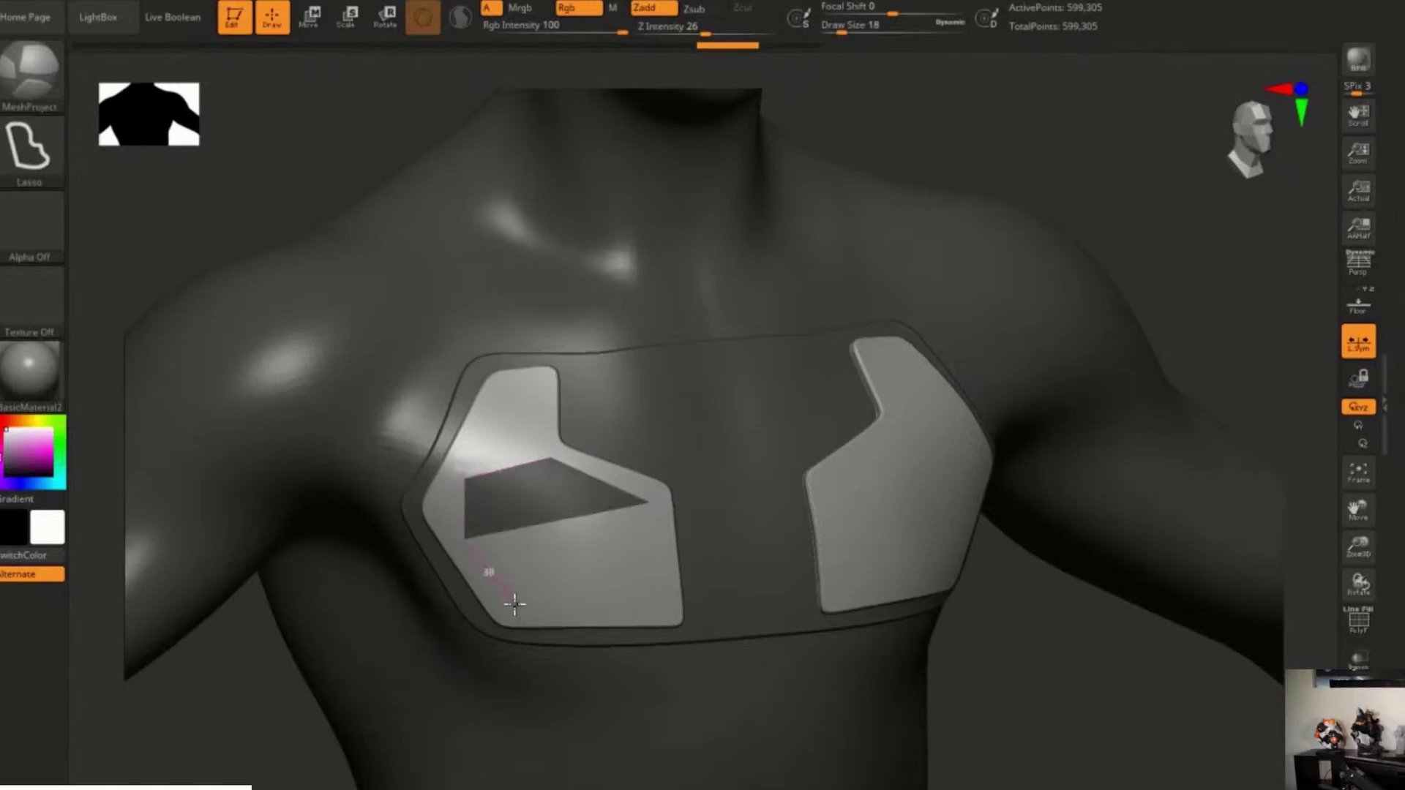
left_click_drag(515, 604, 649, 606, "ctrl")
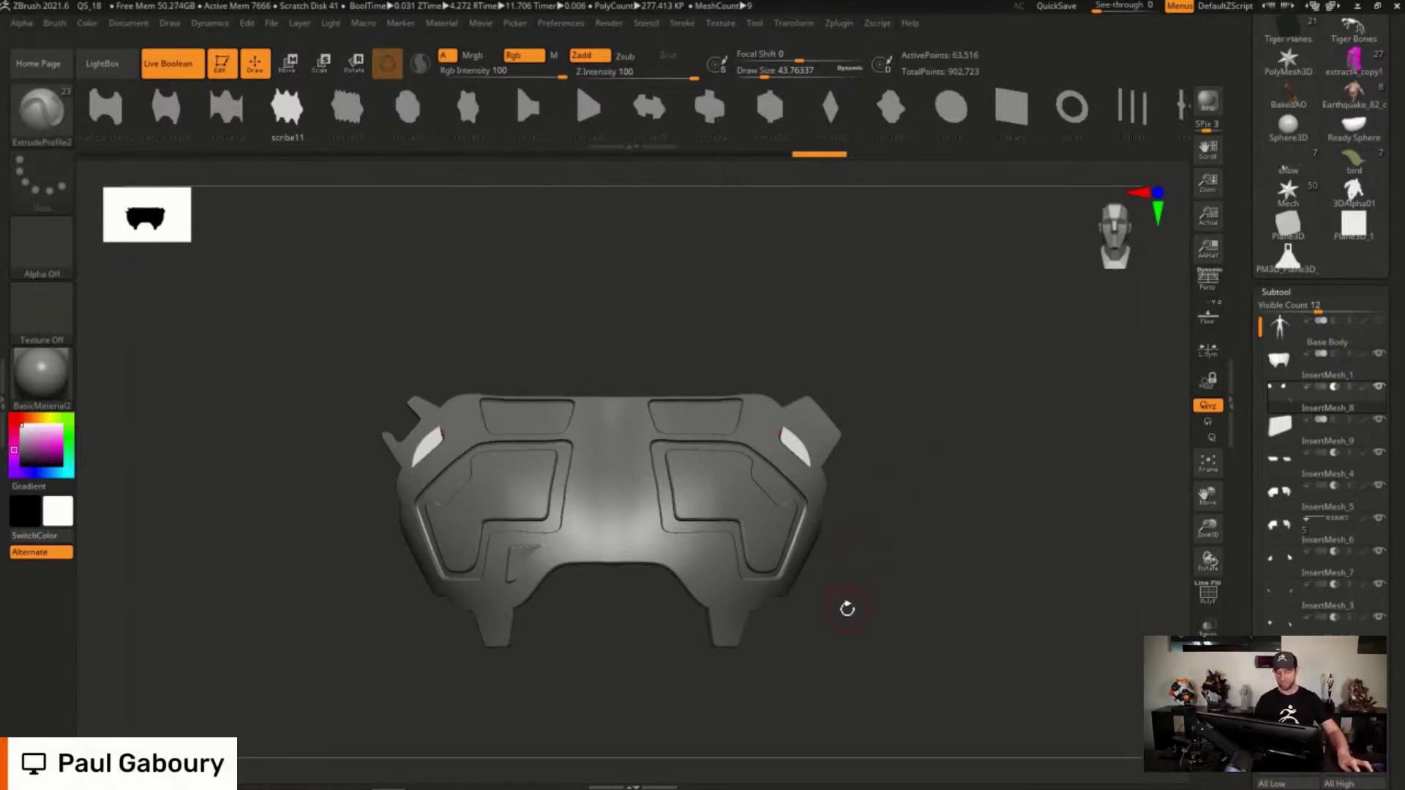
left_click_drag(847, 609, 828, 521)
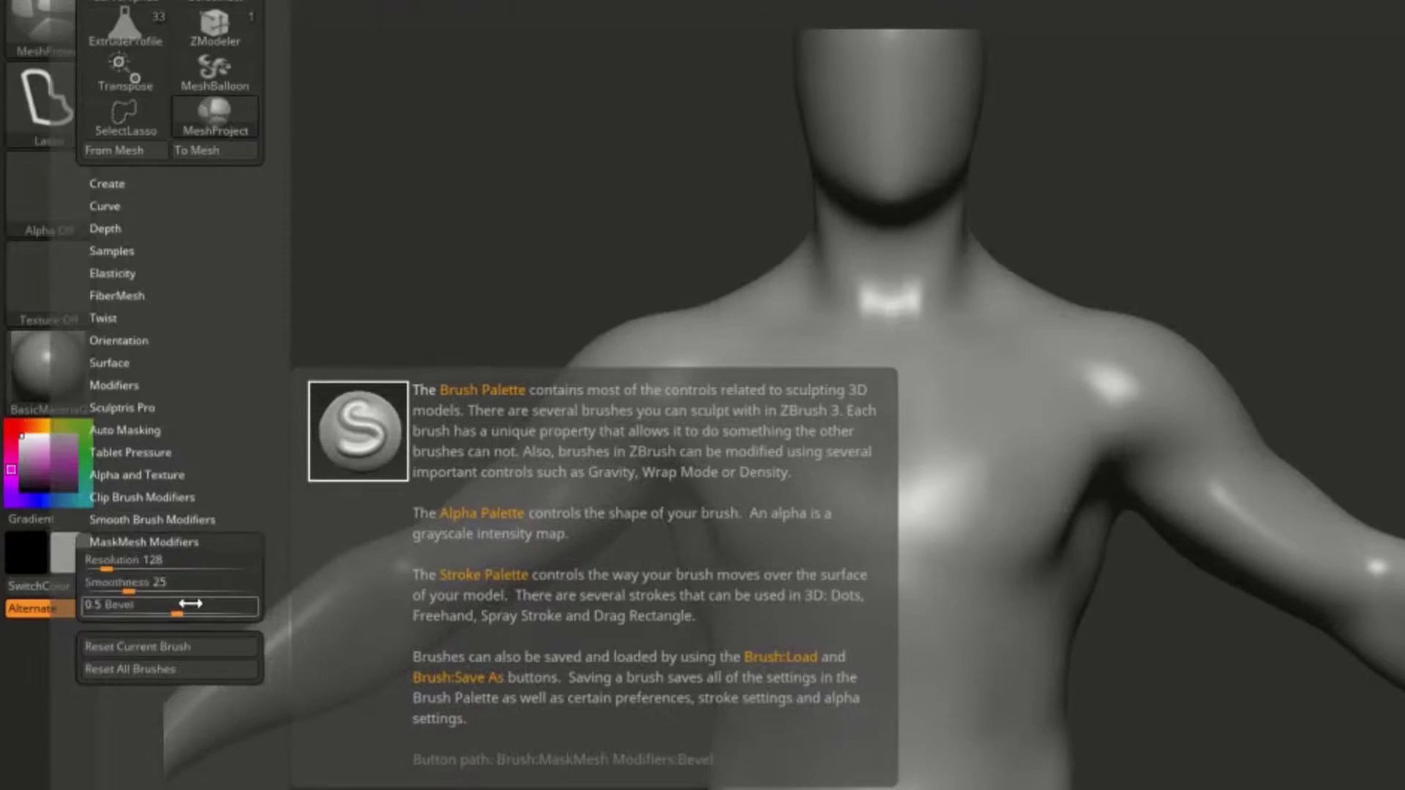
Set the MaskMesh bevel to 0 and start a new MeshProject outline on the Base Body's upper chest.
left_click_drag(191, 604, 73, 608)
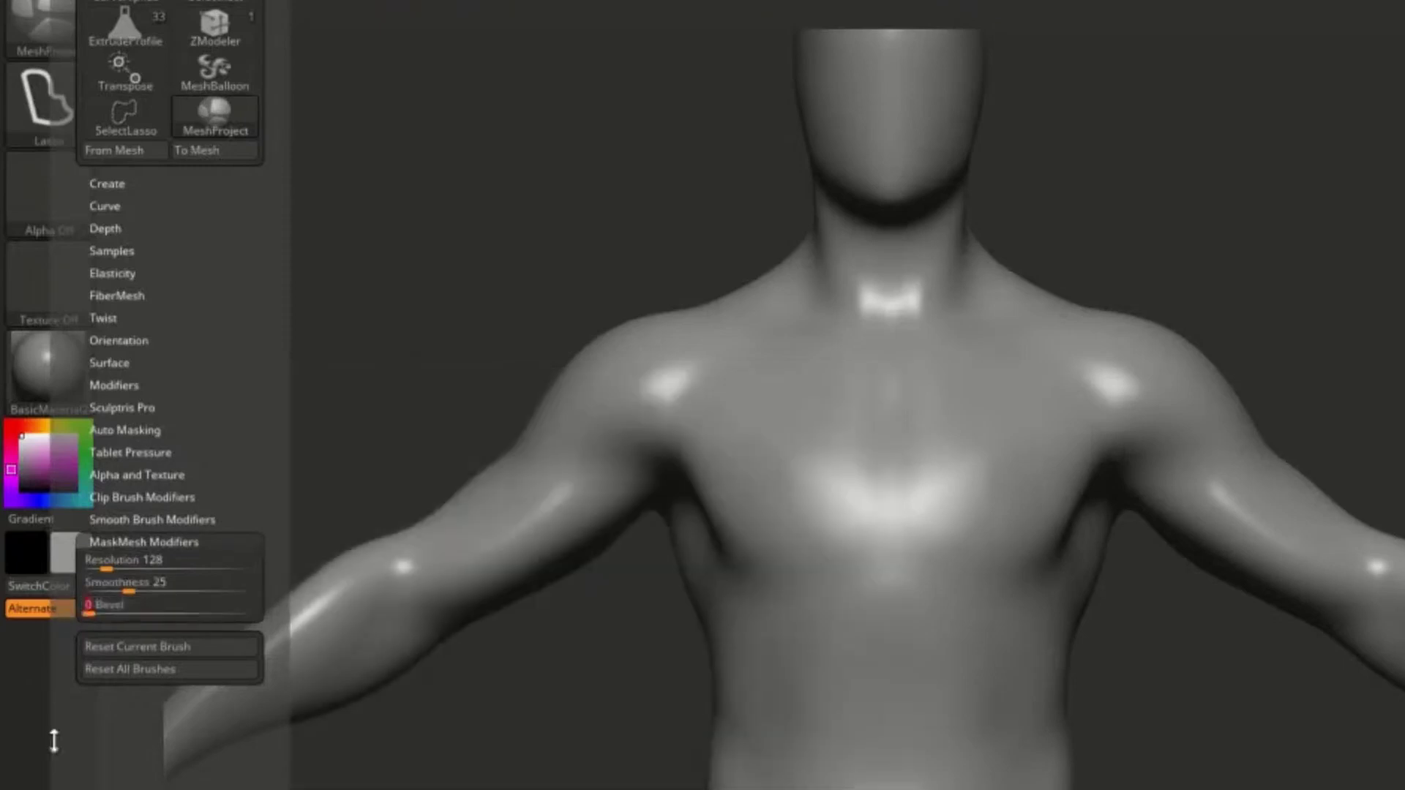
mouse_move(1012, 359)
left_mouse_down()
mouse_move(966, 352)
mouse_move(672, 414)
mouse_move(773, 653)
mouse_move(1002, 559)
mouse_move(1052, 489)
left_mouse_up()
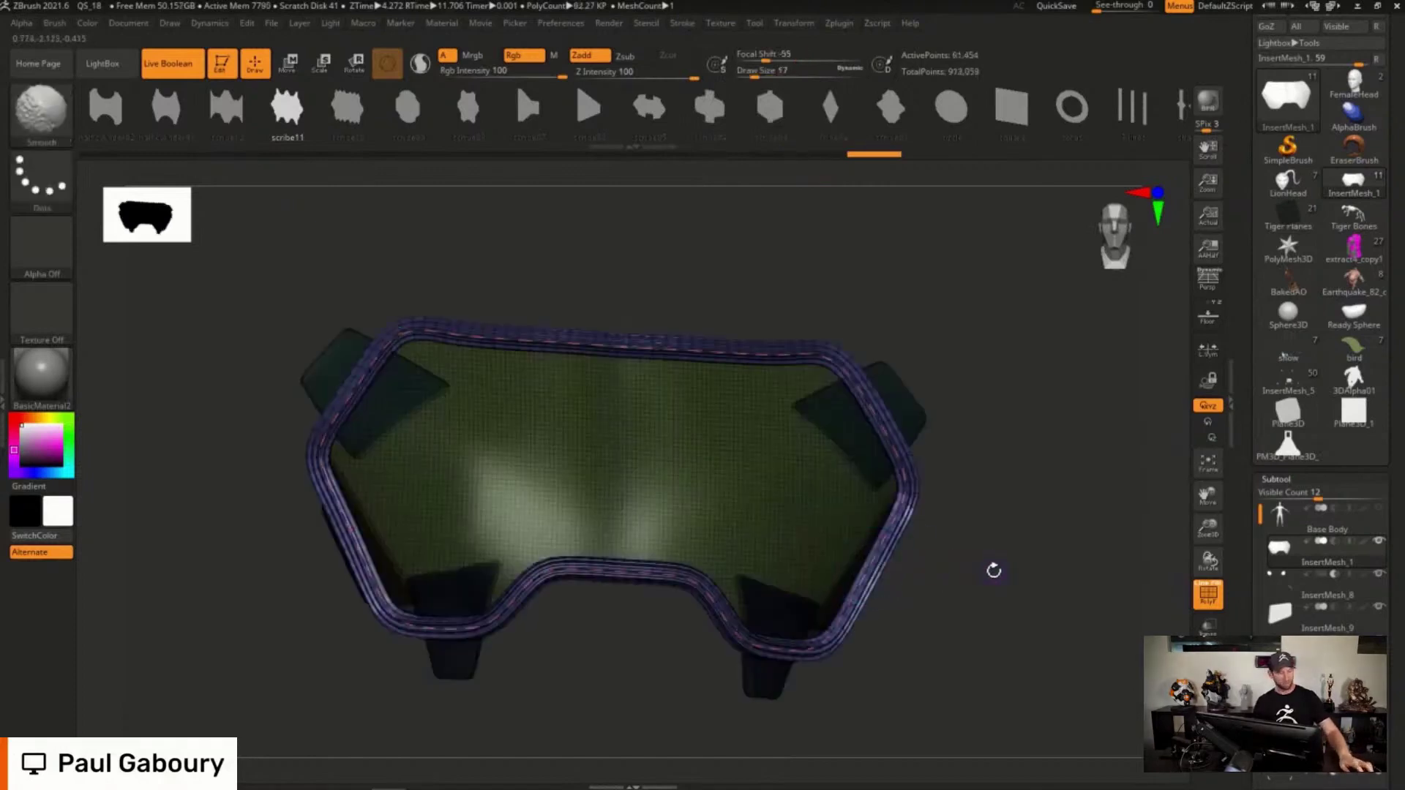
Turn off the polyframe display on the tube-trimmed chest plate and toggle Solo mode.
key("shift+f")
left_click_drag(994, 574, 1010, 612, "ctrl")
right_click_drag(1010, 612, 987, 561, "ctrl")
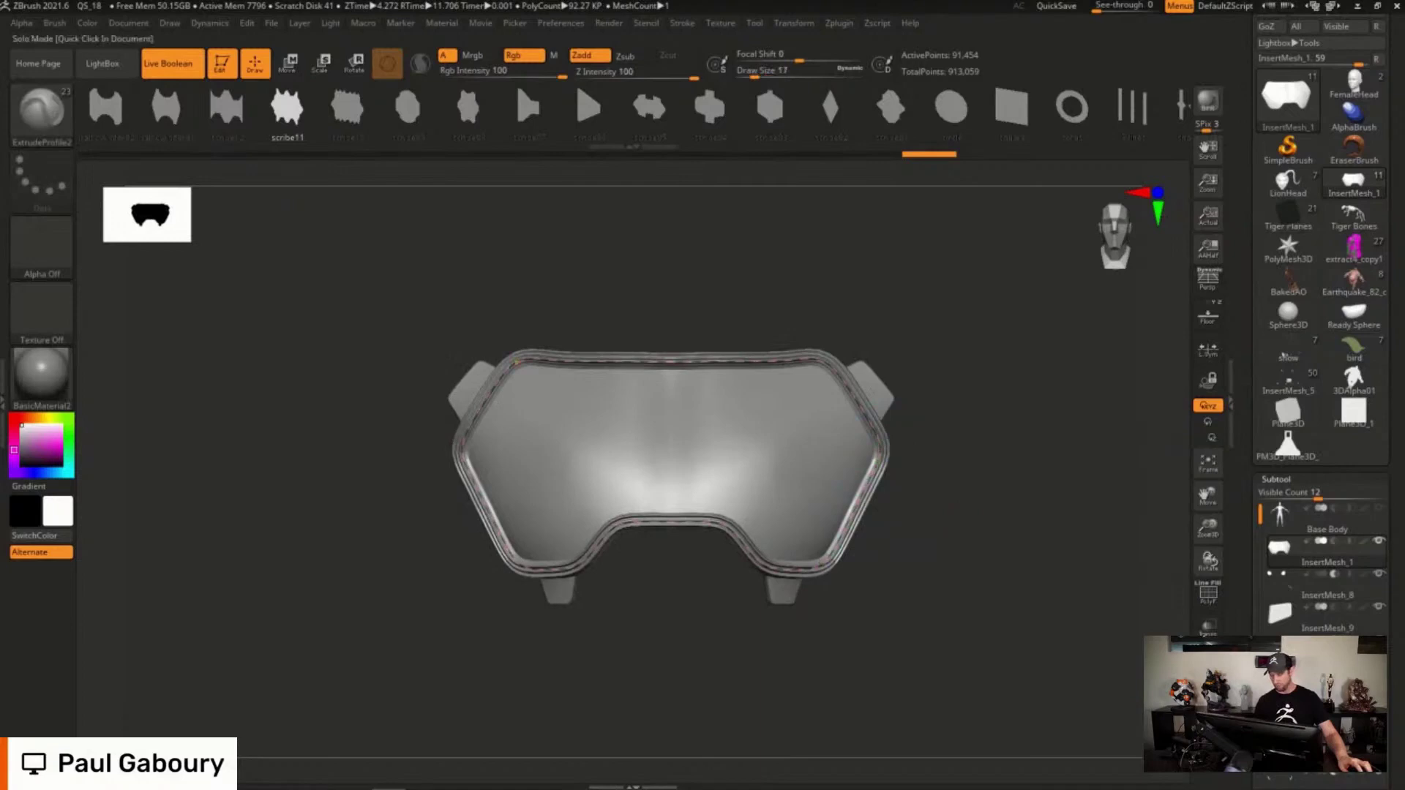
left_click(969, 545)
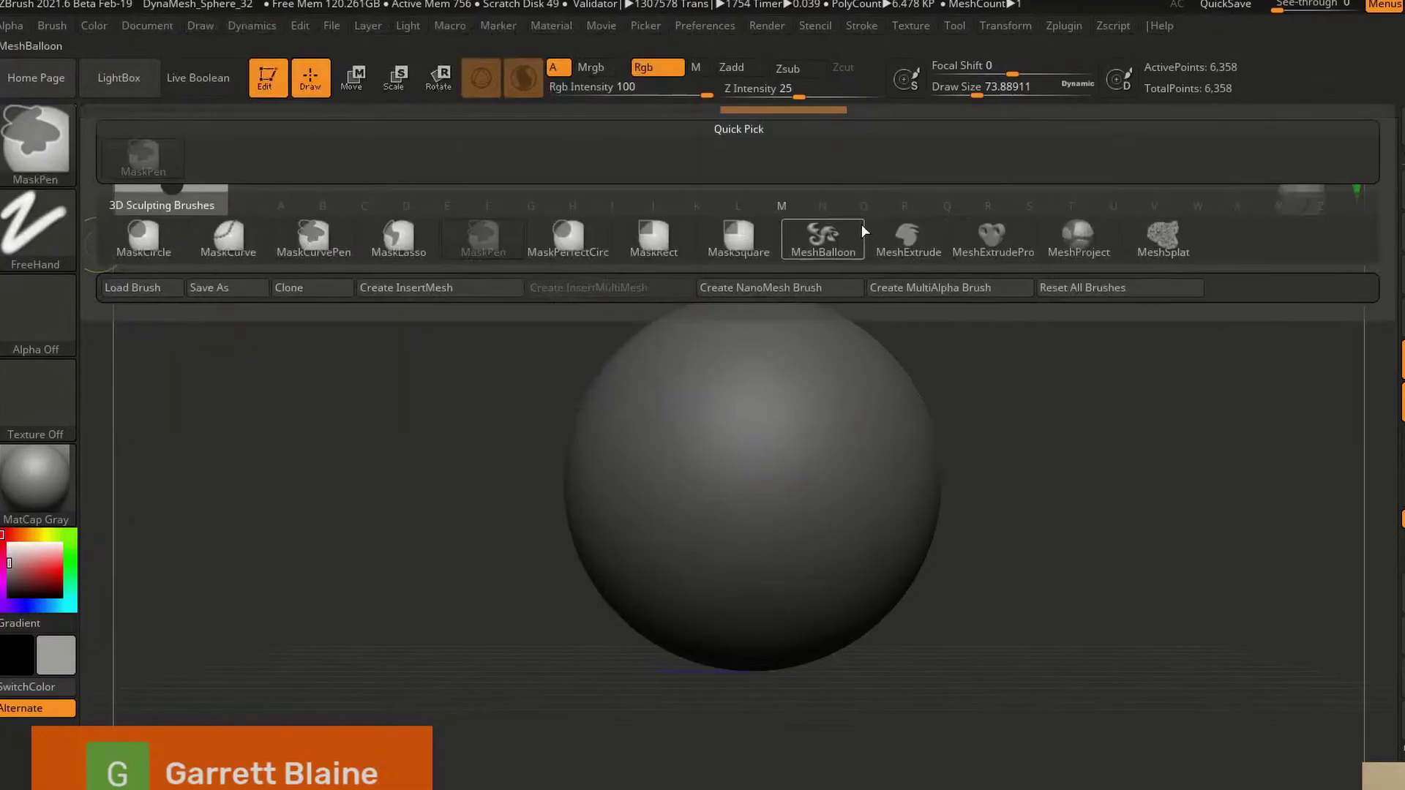
Choose the MeshBalloon brush for the DynaMesh sphere.
mouse_move(830, 240)
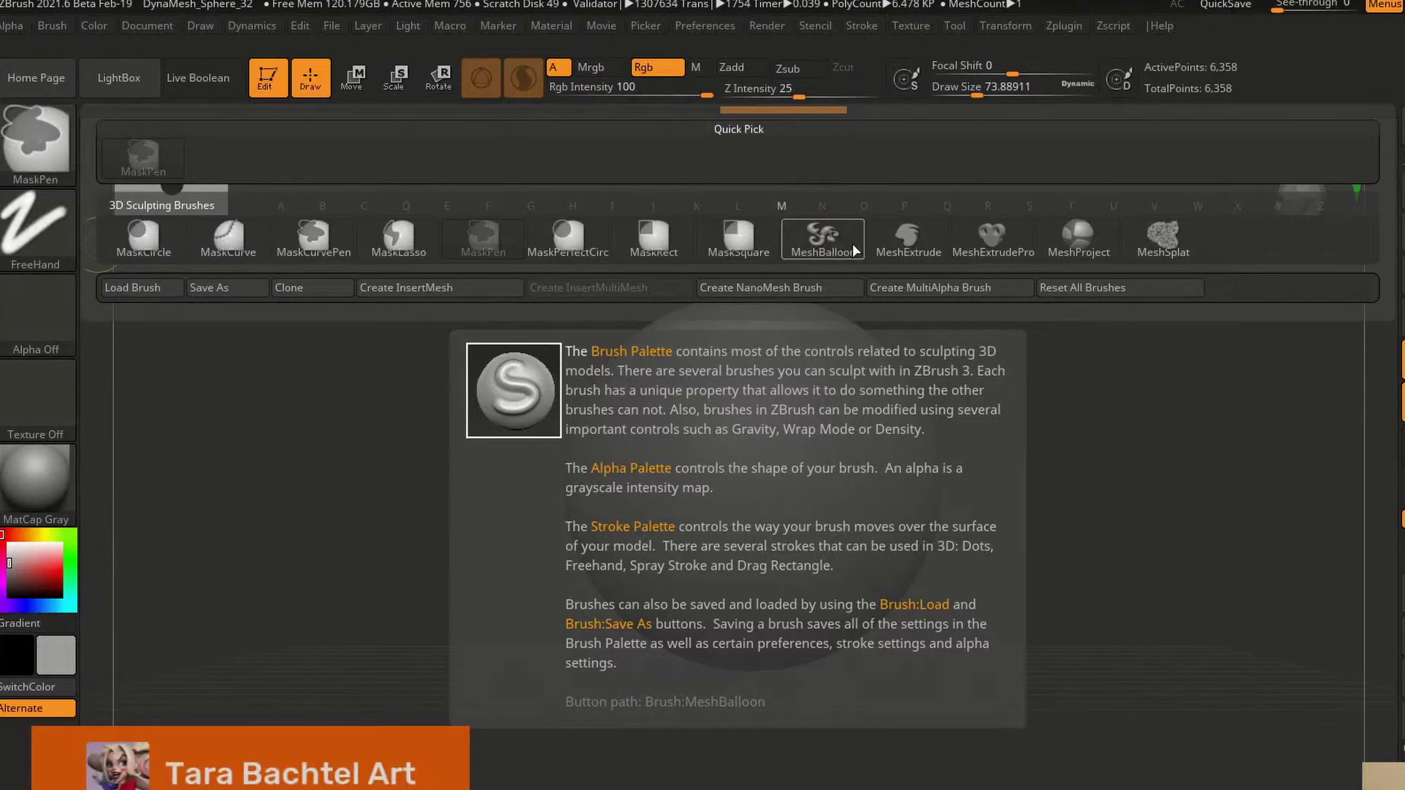
left_click(811, 244)
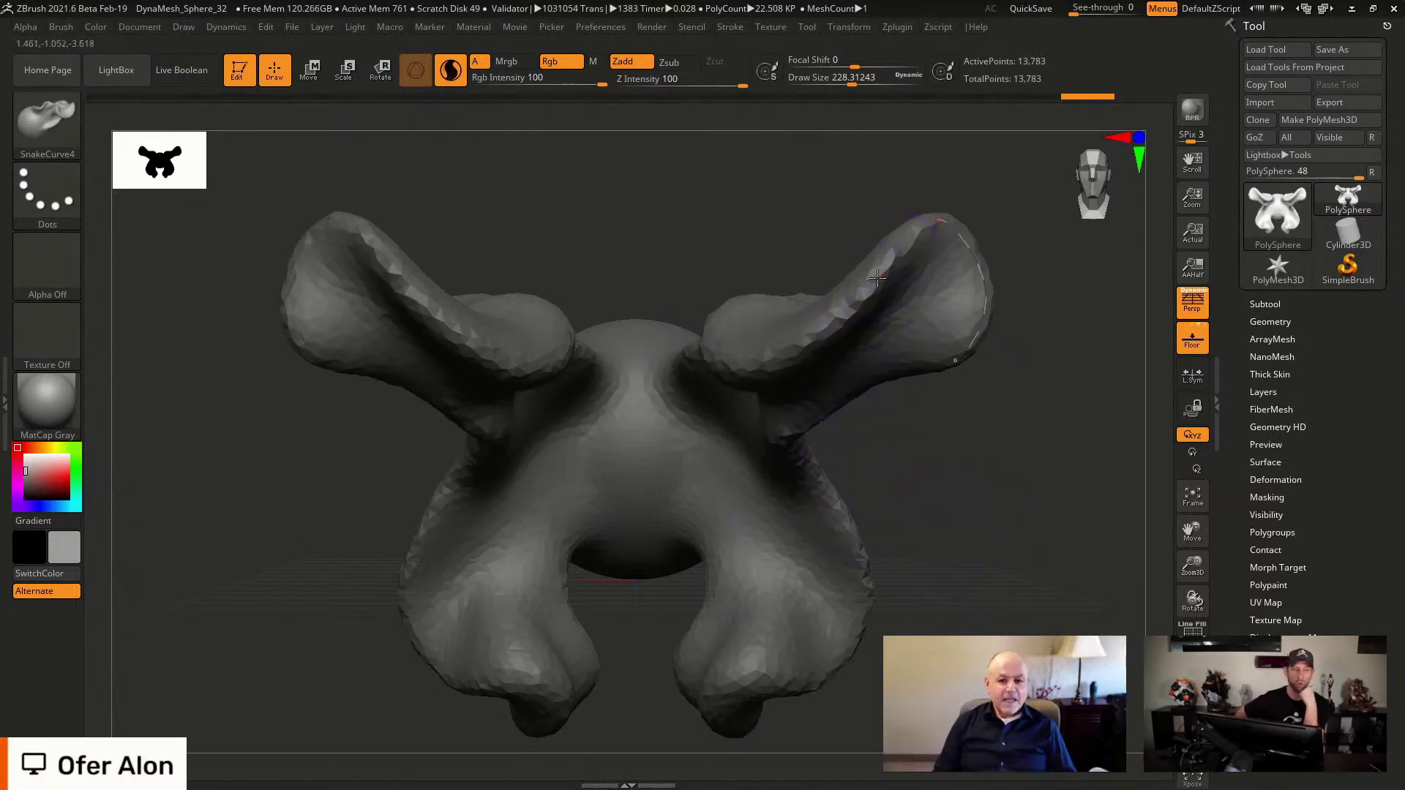
Pull a curved mirrored limb from the upper lobes with SnakeCurve4, and undo all the strokes back to the plain sphere.
left_click_drag(878, 277, 937, 365)
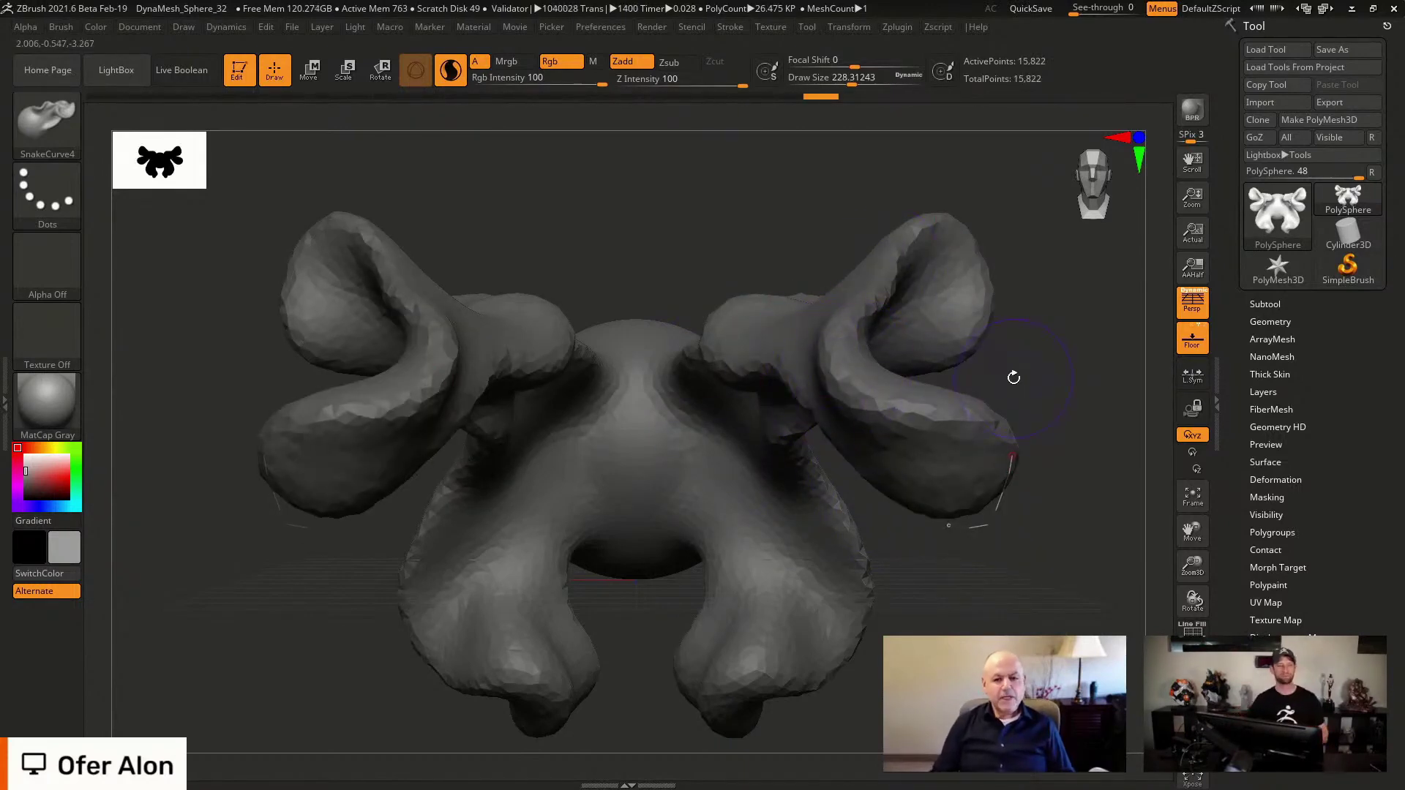
key("ctrl+z")
key("ctrl+z")
key("ctrl+z")
key("ctrl+z")
key("ctrl+z")
key("ctrl+z")
key("ctrl+z")
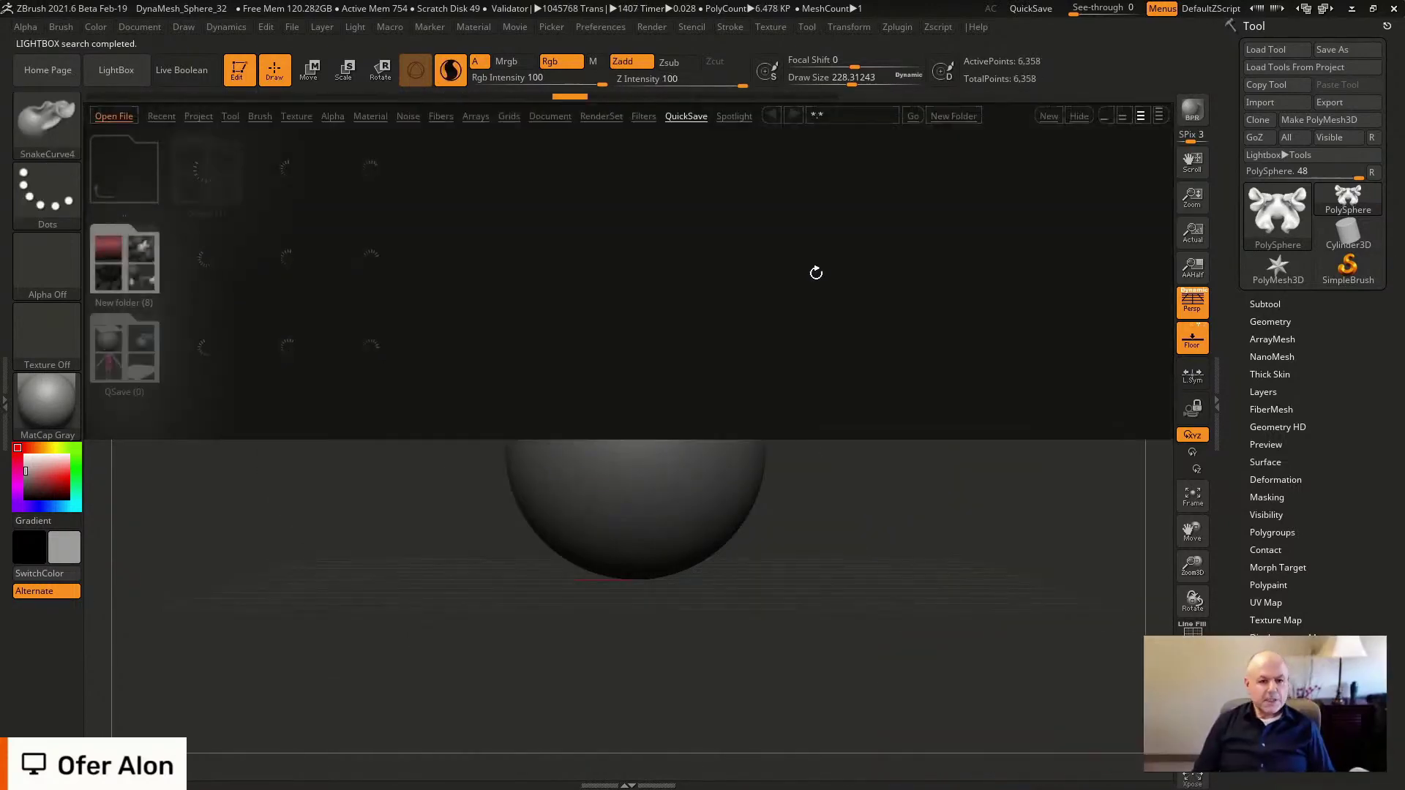
Open the DemoHeadFemale project.
double_click(797, 364)
left_click(757, 455)
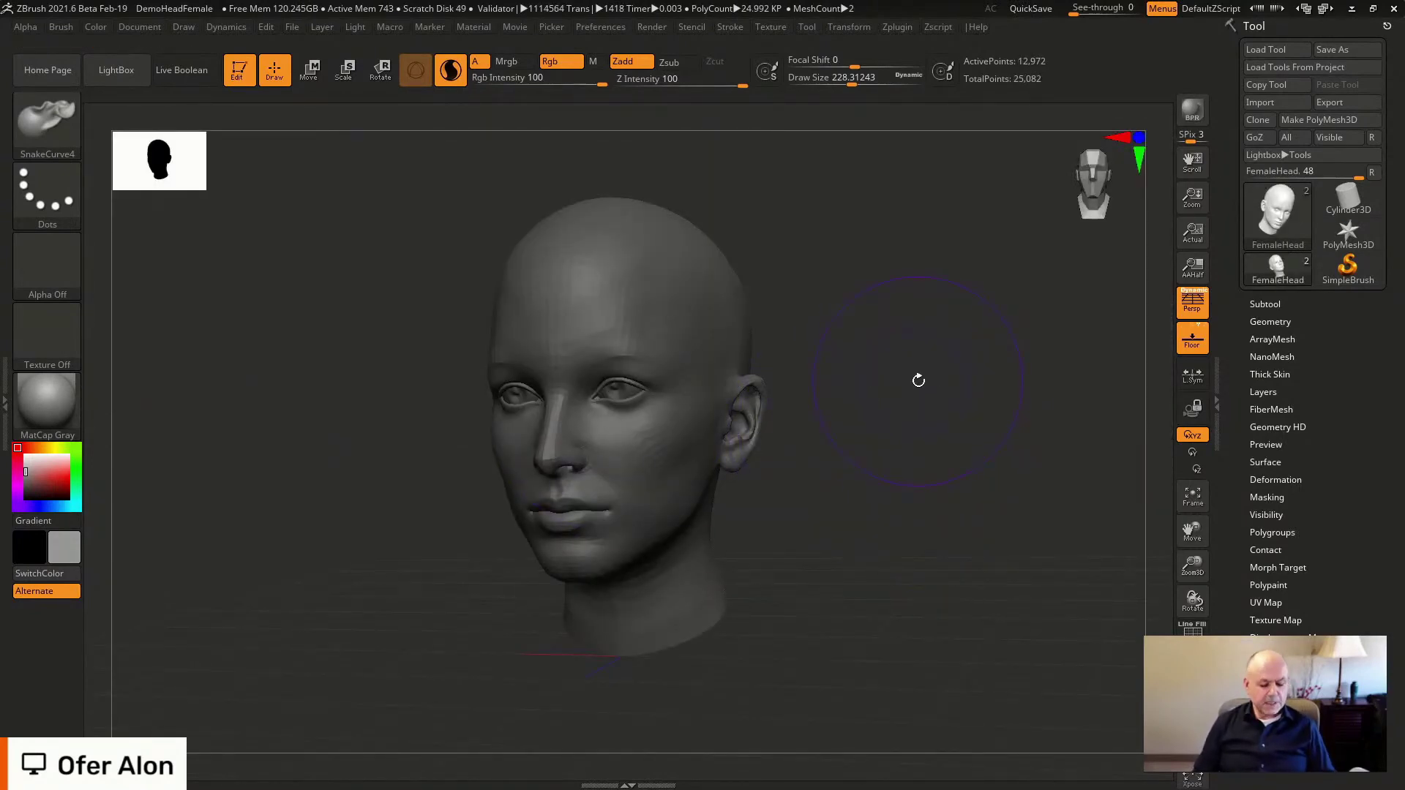
Try pulling mirrored curved horns out of the sides of the female head with the SnakeHook brush.
key("b")
key("s")
key("h")
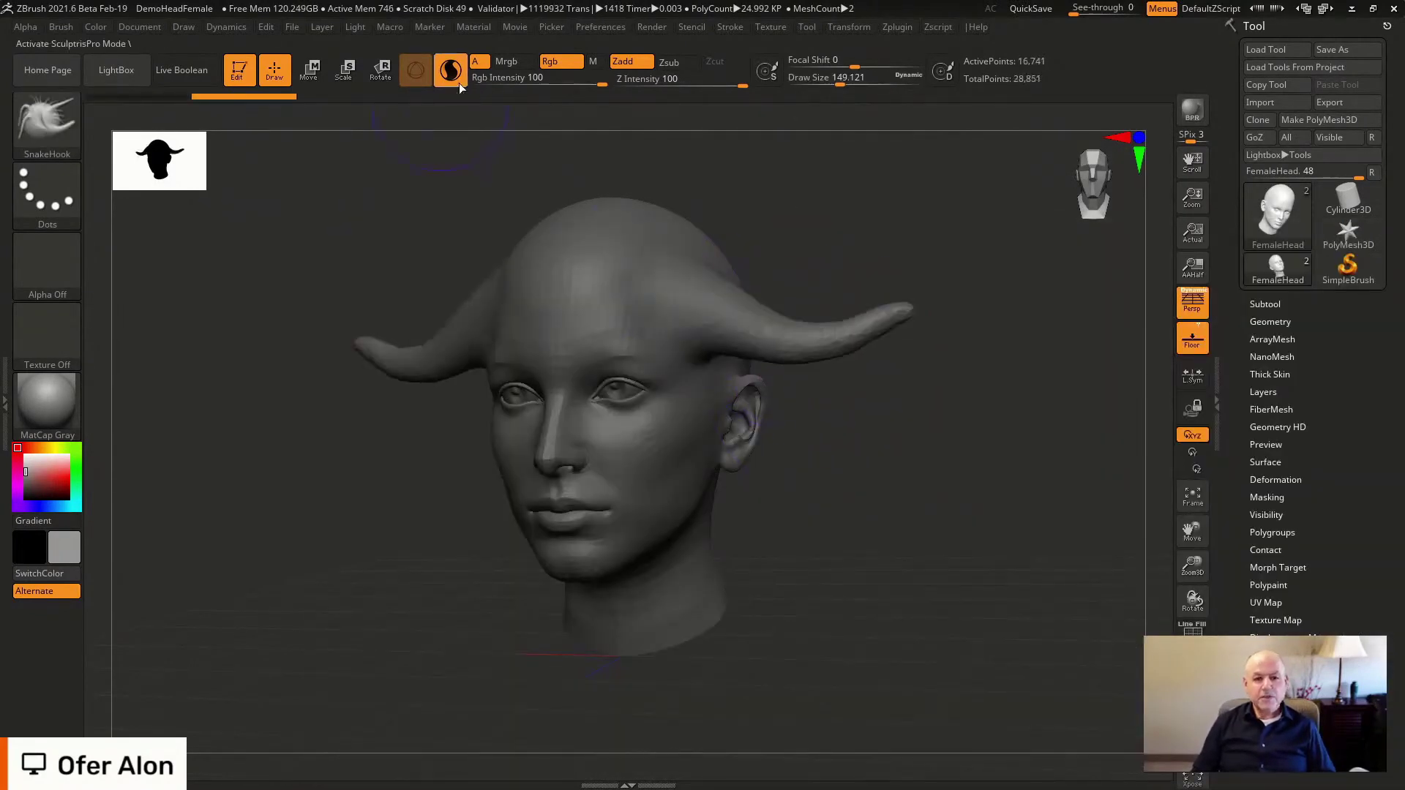
mouse_move(784, 340)
left_mouse_down()
mouse_move(803, 386)
mouse_move(849, 399)
left_mouse_up()
left_click_drag(882, 325, 903, 365)
left_click_drag(925, 315, 940, 289)
left_click_drag(863, 403, 871, 428)
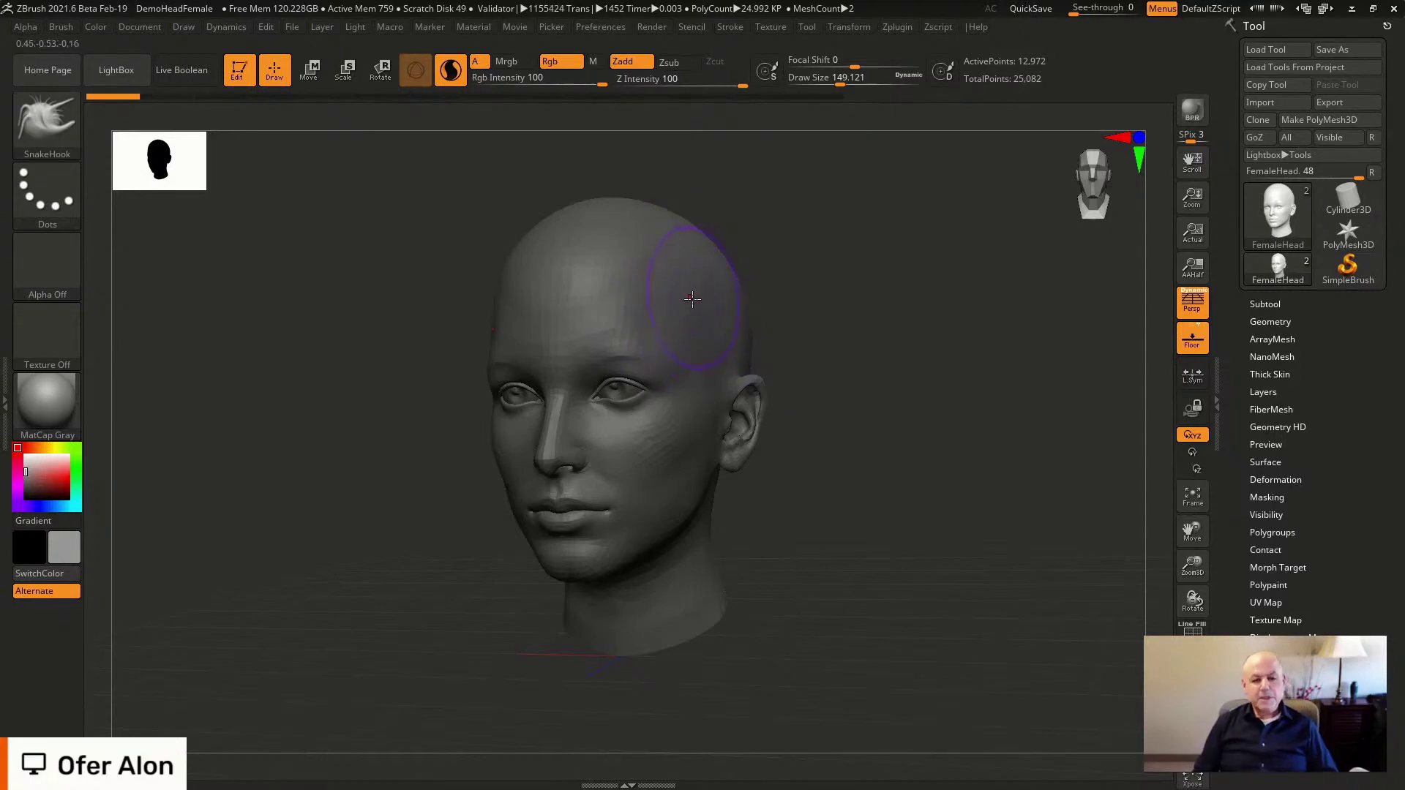
Choose the SnakeCurve2 brush.
key("b")
key("s")
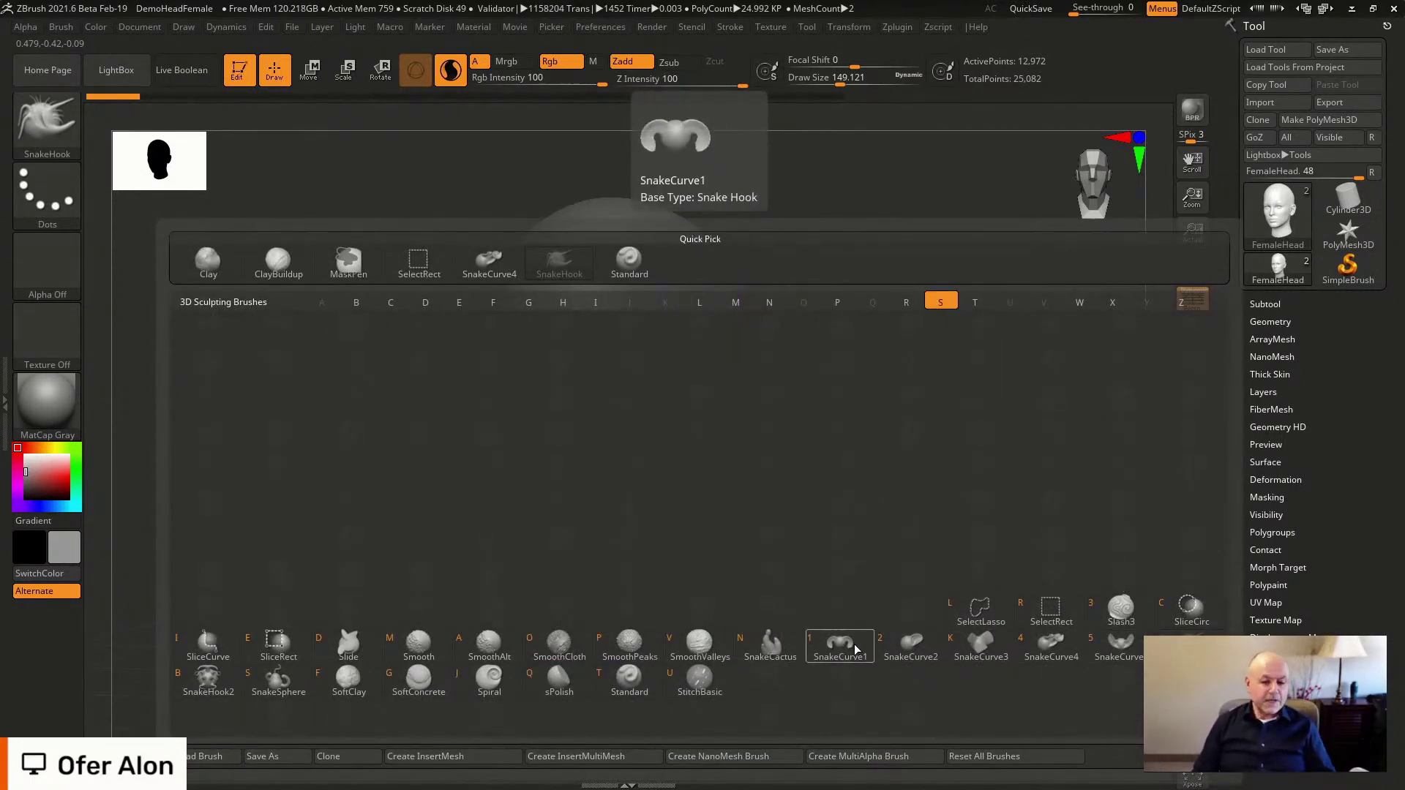
left_click(915, 646)
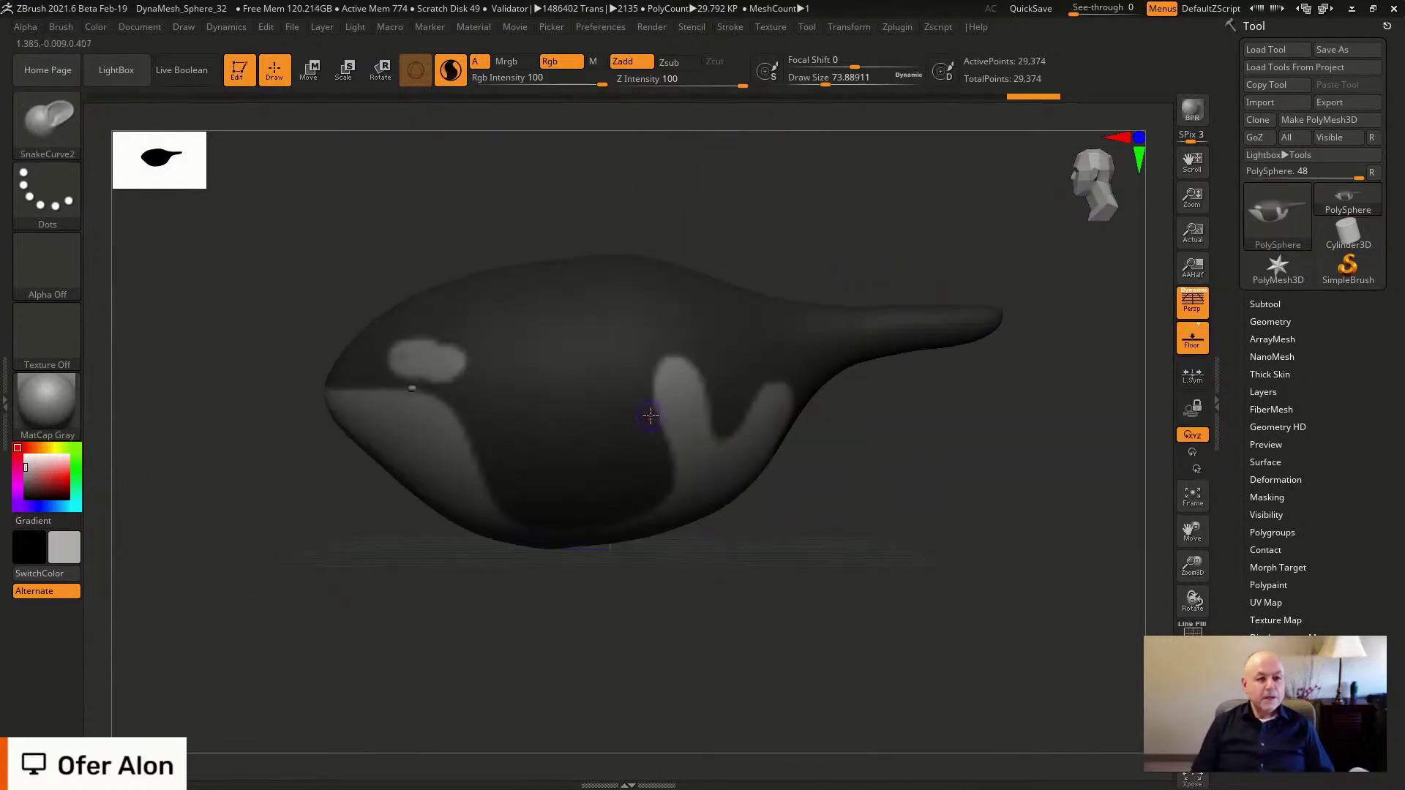
Switch to the SnakeCurve1 brush and pull a side flipper out of the orca's lower belly.
key("b")
left_click(897, 646)
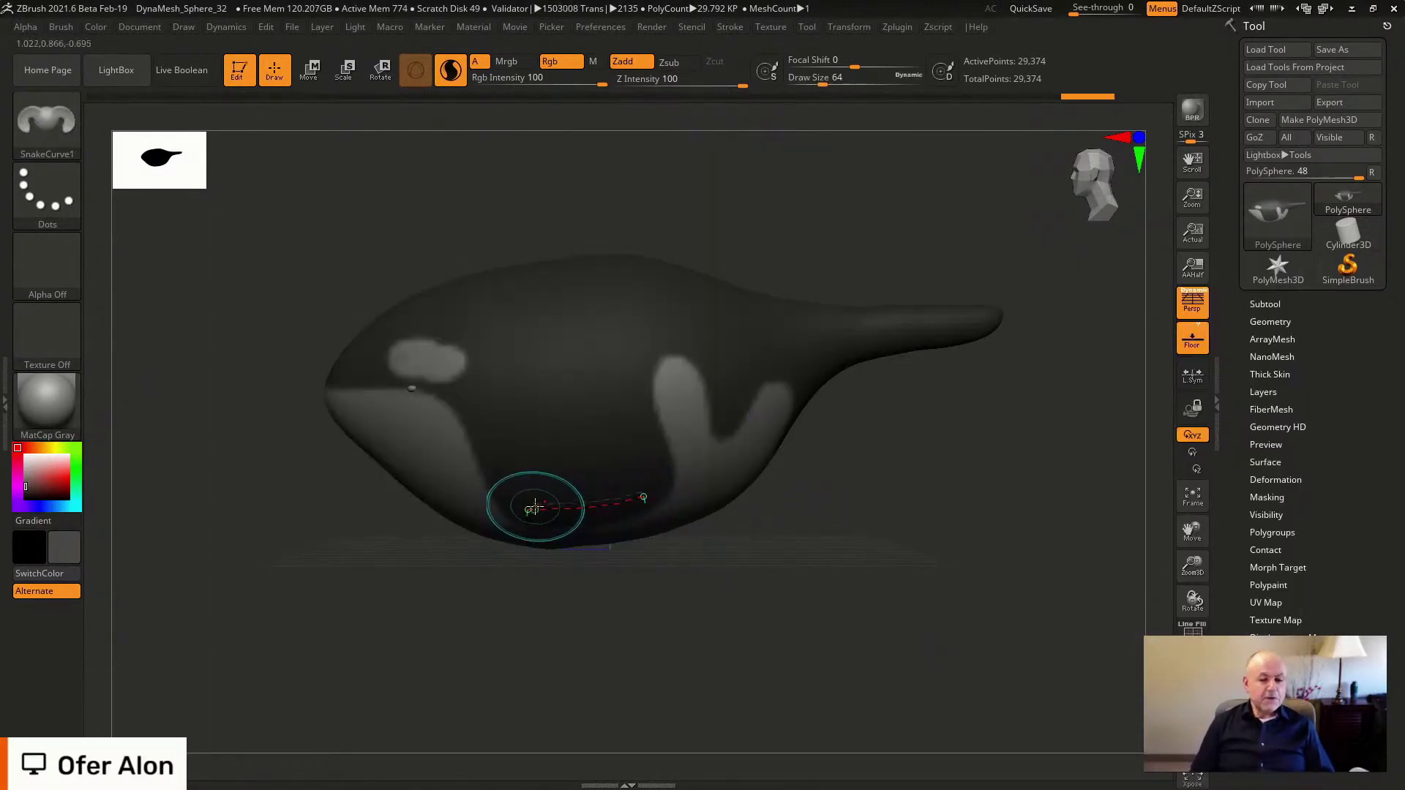
left_click_drag(589, 510, 668, 613)
Pull the tail flukes out of the end of the orca's tail with SnakeCurve1.
mouse_move(944, 517)
left_mouse_down()
mouse_move(932, 518)
mouse_move(931, 575)
mouse_move(854, 557)
left_mouse_up()
left_click_drag(758, 365, 919, 352)
left_click_drag(944, 512, 937, 560)
left_click_drag(822, 366, 890, 406)
mouse_move(933, 600)
left_mouse_down()
mouse_move(925, 556)
mouse_move(886, 586)
left_mouse_up()
left_click_drag(908, 556, 909, 662, "alt")
left_click_drag(1088, 512, 850, 545)
mouse_move(761, 721)
left_mouse_down()
mouse_move(739, 681)
mouse_move(878, 590)
left_mouse_up()
left_click_drag(869, 527, 1017, 607, "alt")
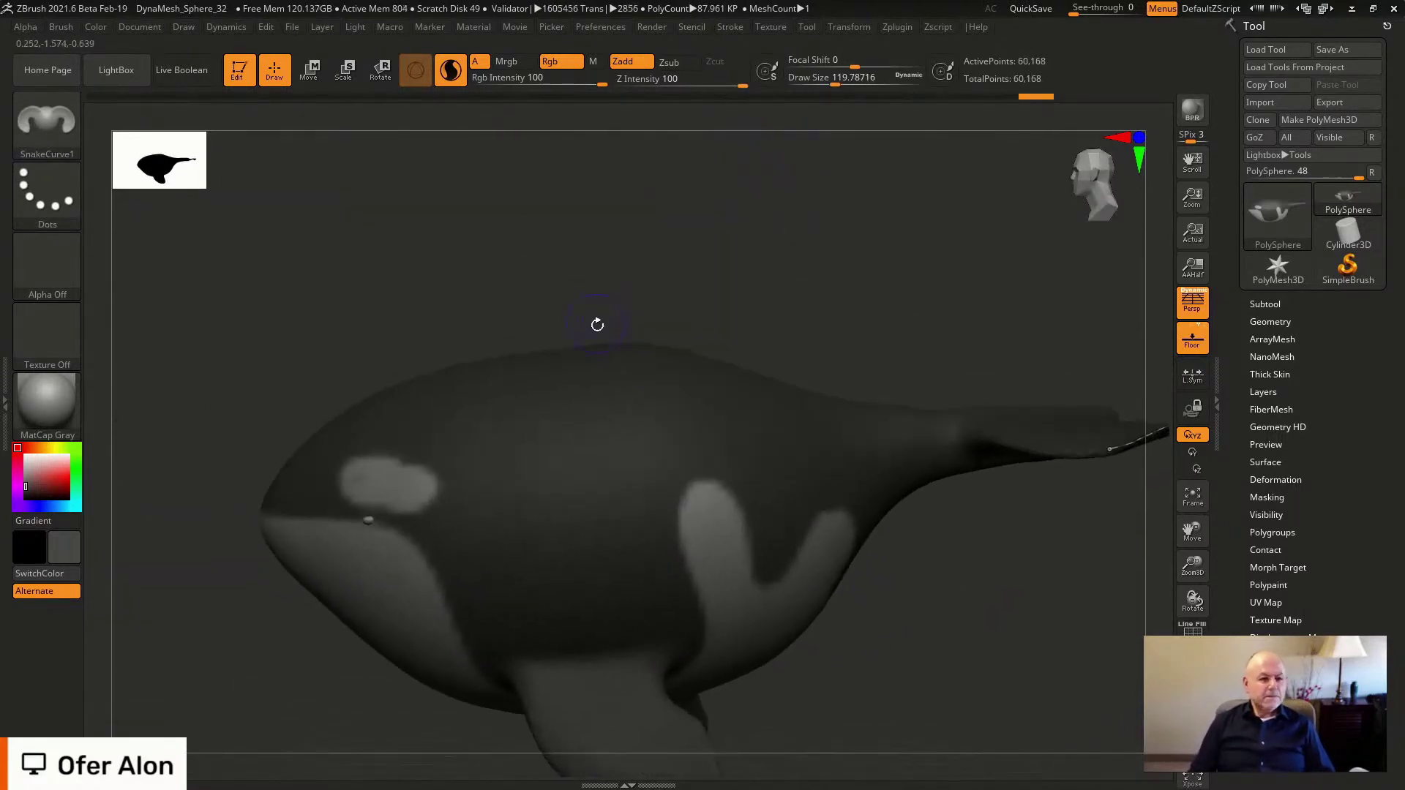
Switch to the MeshBalloon brush and outline a tall, pointed dorsal fin on the orca's back.
left_click(47, 121)
left_click(278, 212)
left_click(47, 192)
left_click(47, 121)
left_click(347, 366)
left_click_drag(790, 366, 784, 314, "alt")
left_click_drag(490, 370, 556, 202)
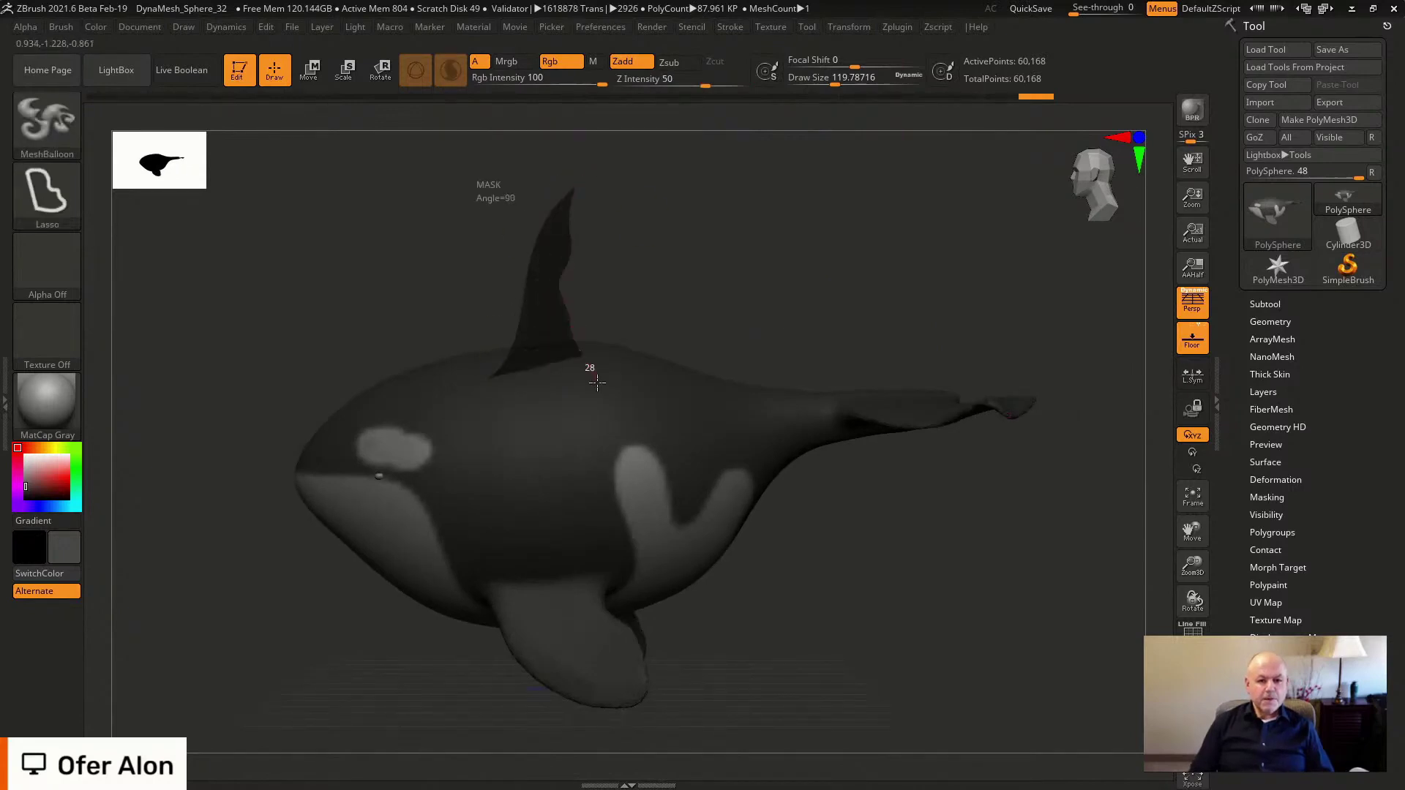
Smooth the new dorsal fin and remesh it together with the orca's body.
left_click_drag(659, 264, 1061, 250)
left_click_drag(634, 300, 622, 234, "shift")
left_click_drag(916, 323, 951, 359, "ctrl")
left_click_drag(915, 323, 702, 307)
mouse_move(702, 307)
left_mouse_down()
mouse_move(950, 276)
mouse_move(687, 297)
left_mouse_up()
left_click_drag(808, 330, 806, 259, "alt")
Apply a curve deformer along the orca's length and bend the body with its control points.
key("w")
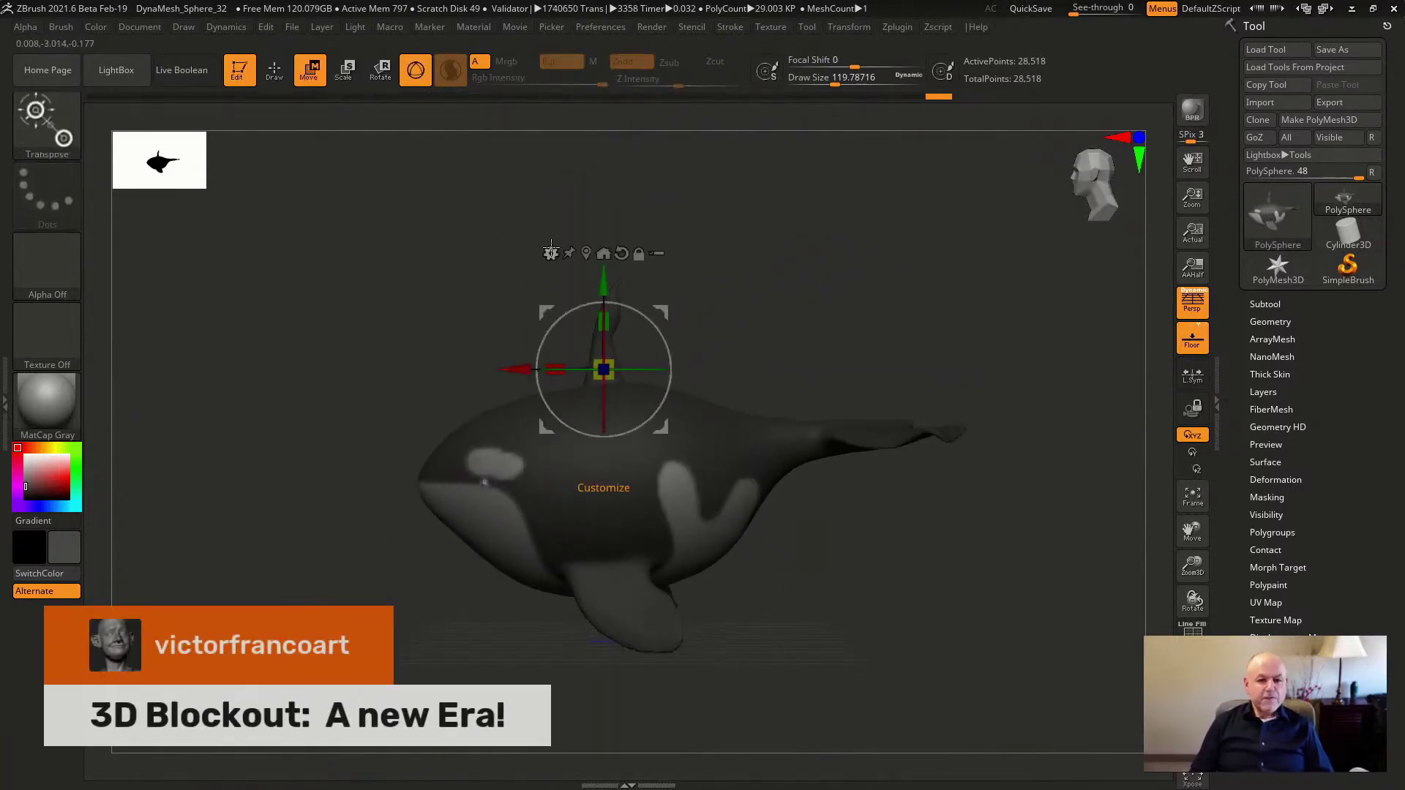
left_click(549, 253)
left_click(717, 330)
left_click_drag(454, 410, 877, 411)
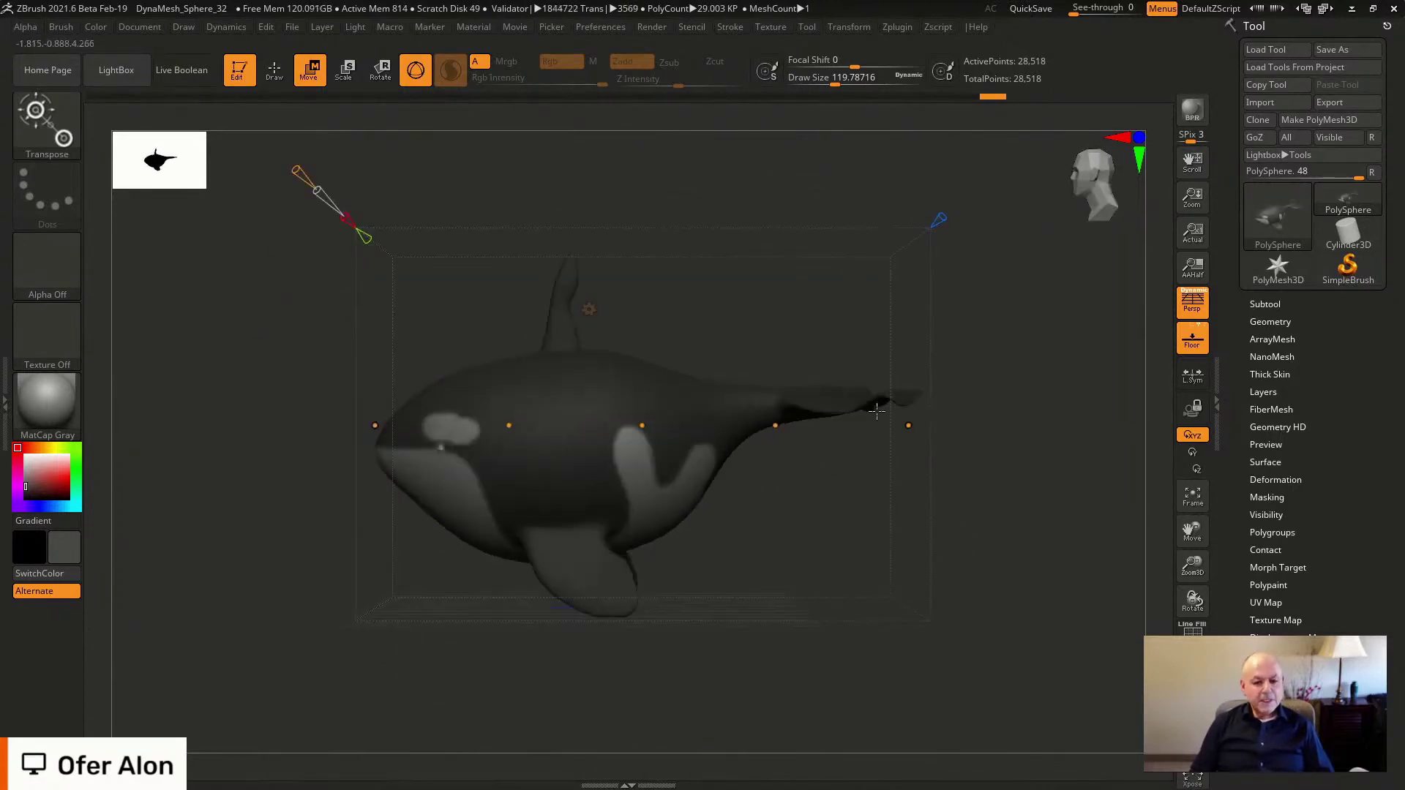
left_click_drag(391, 442, 337, 380)
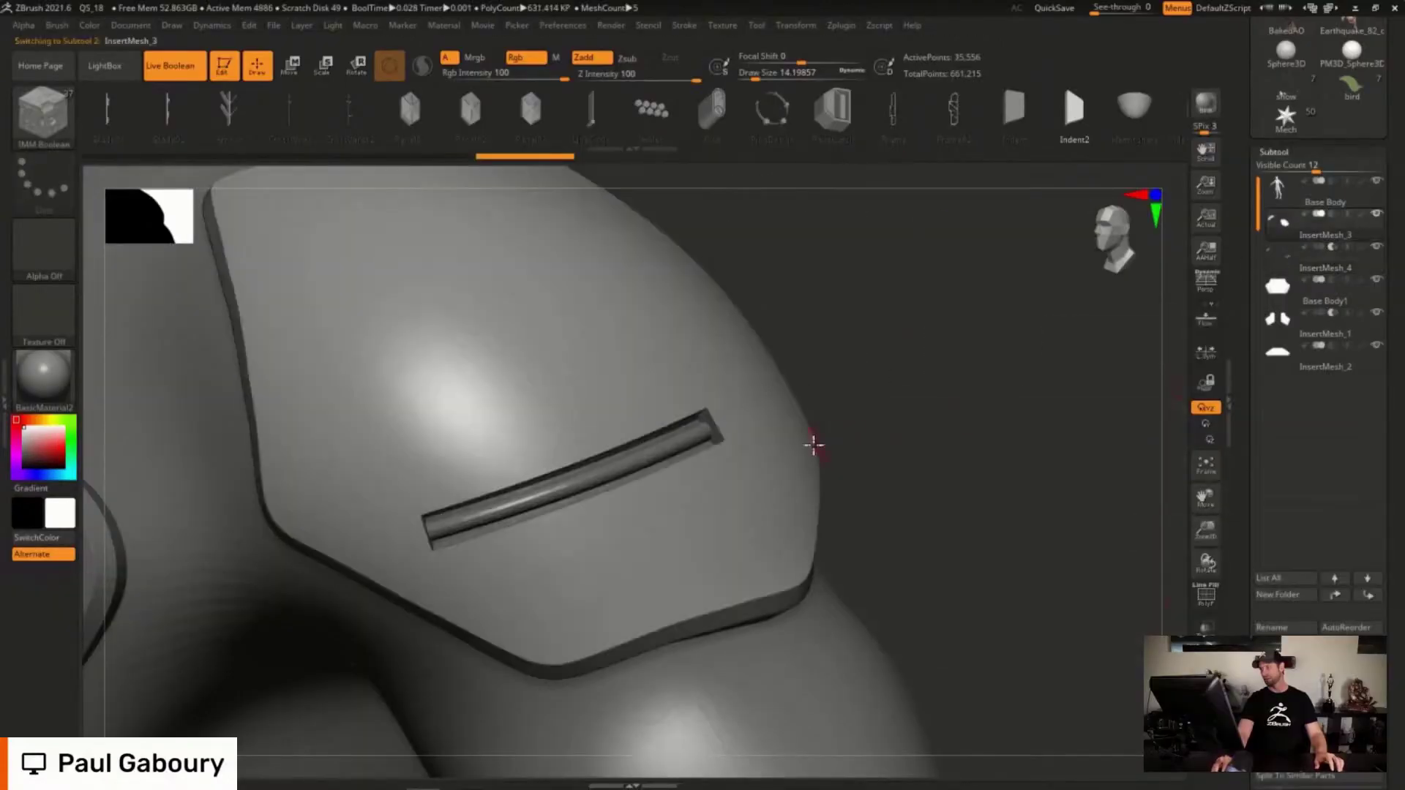
Turn on the polyframe display for the InsertMesh_3 shoulder plate.
left_click(759, 474, "ctrl+shift")
key("shift+f")
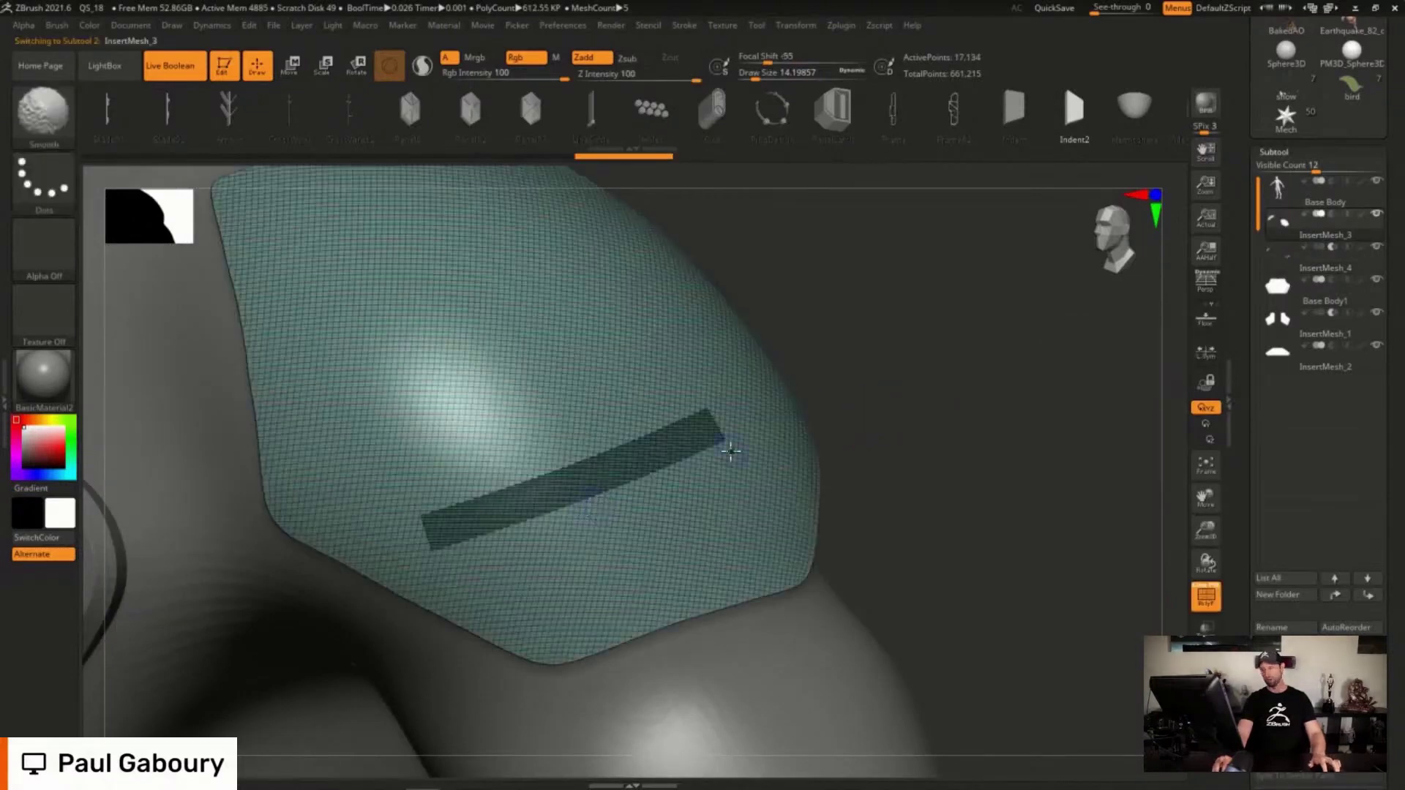